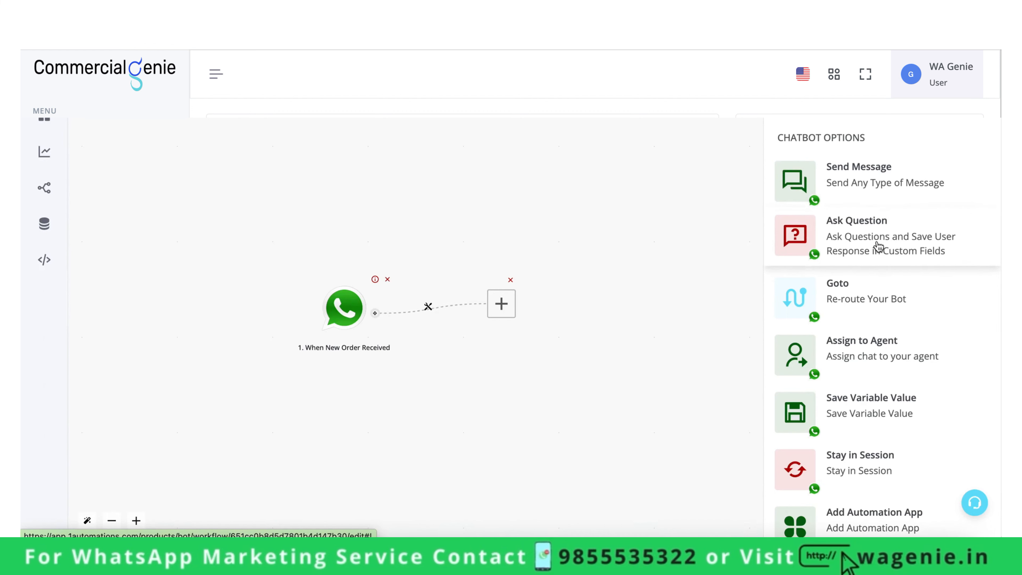
Step: Add an Ask Question block after the new order trigger and make it an Interactive Message
{"action": "left_click", "coordinate": [878, 246]}
{"action": "scroll", "coordinate": [878, 247], "scroll_direction": "down", "scroll_amount": 5}
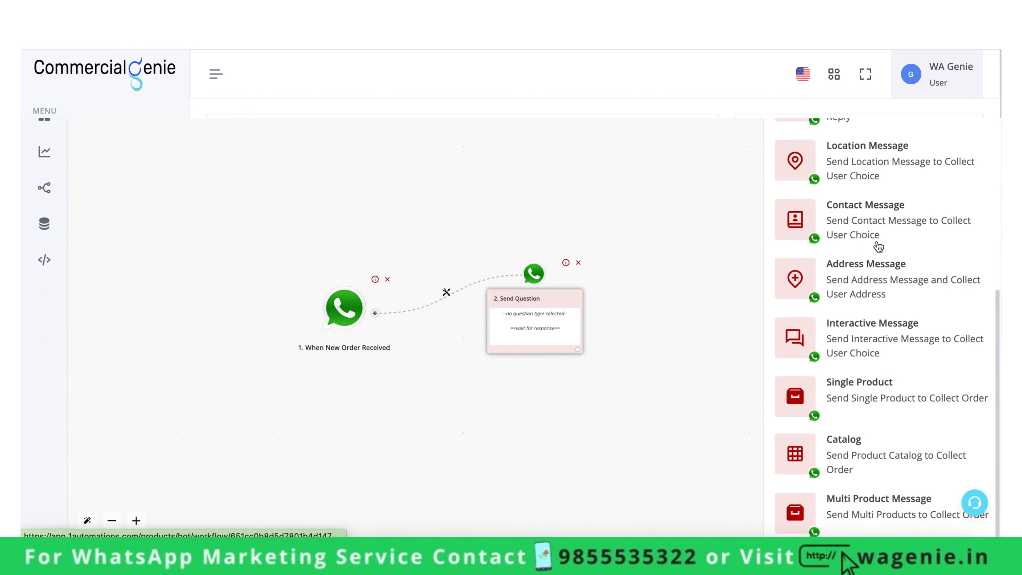
{"action": "left_click", "coordinate": [890, 351]}
{"action": "scroll", "coordinate": [862, 354], "scroll_direction": "up", "scroll_amount": 5}
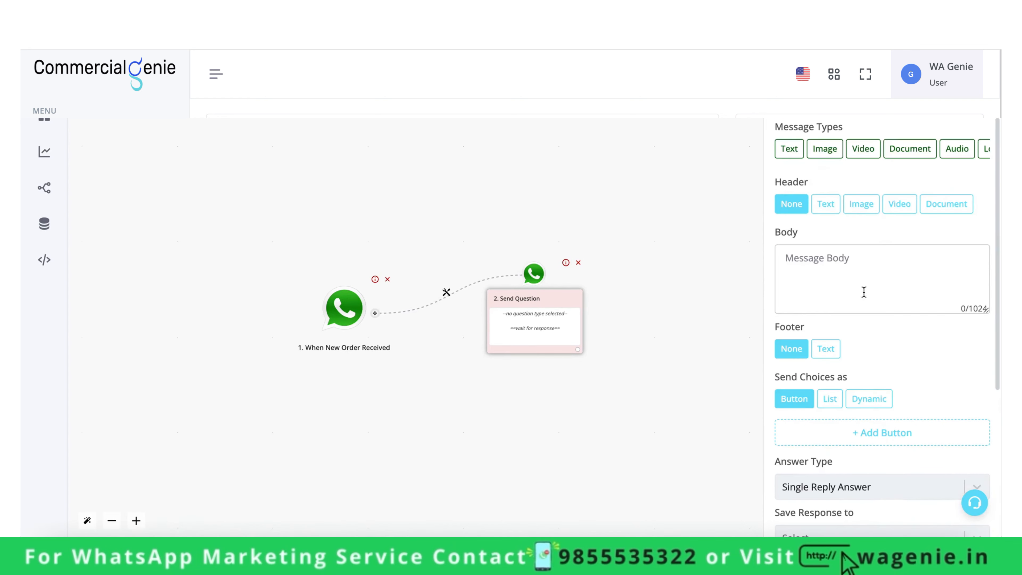
Step: Begin the message body with "Thanks {{name}} for your order" and "your order number is", mapping the name from the contact fields
{"action": "left_click", "coordinate": [863, 283]}
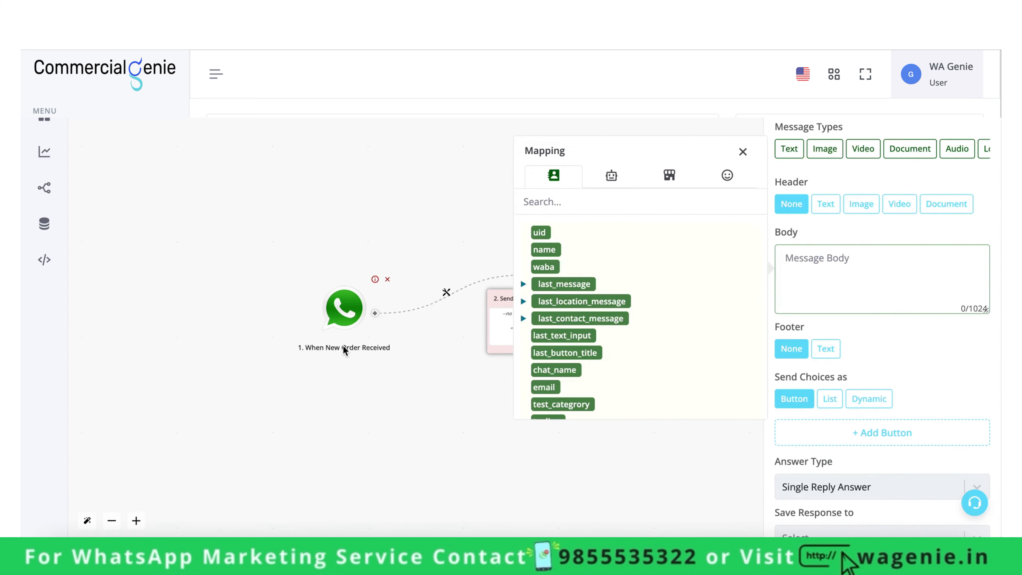
{"action": "left_click", "coordinate": [668, 177]}
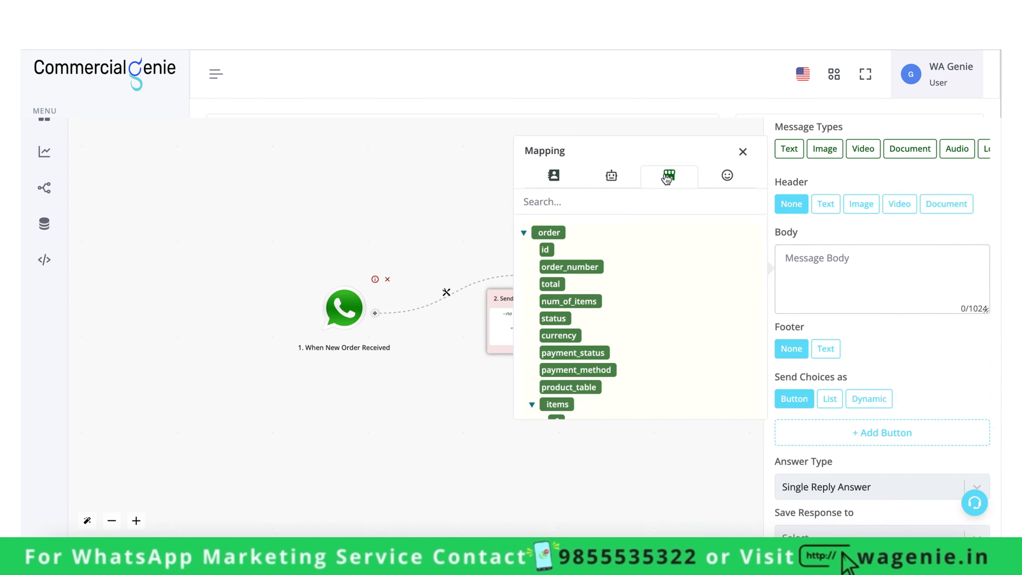
{"action": "scroll", "coordinate": [583, 378], "scroll_direction": "down", "scroll_amount": 2}
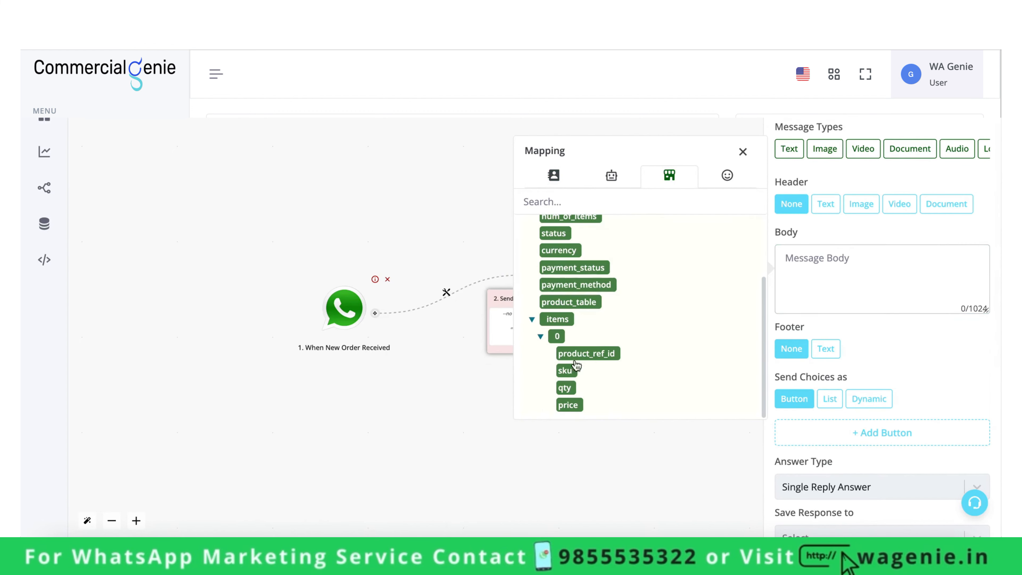
{"action": "scroll", "coordinate": [576, 364], "scroll_direction": "up", "scroll_amount": 2}
{"action": "left_click", "coordinate": [888, 269]}
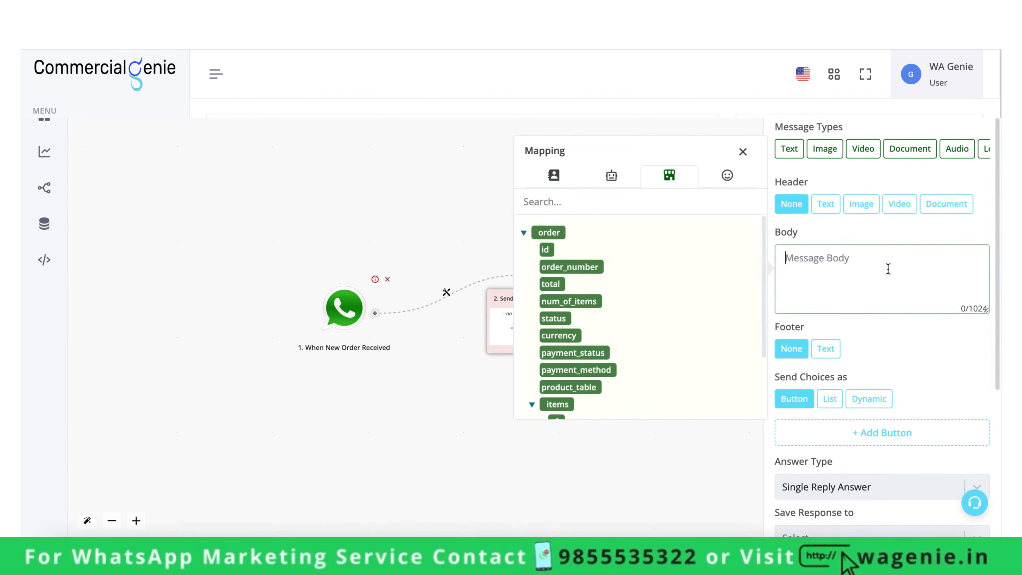
{"action": "type", "text": "Thanks"}
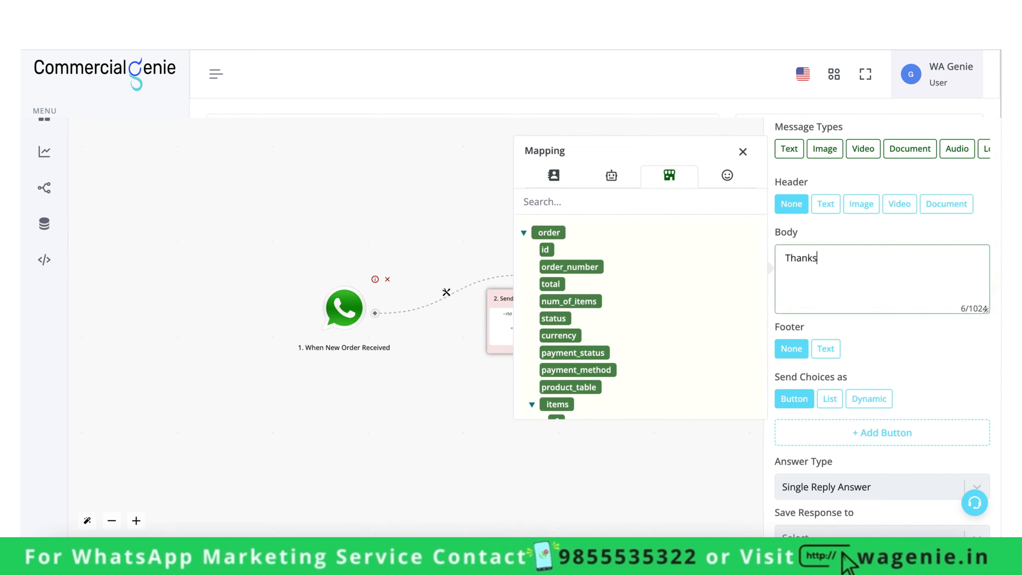
{"action": "left_click", "coordinate": [563, 178]}
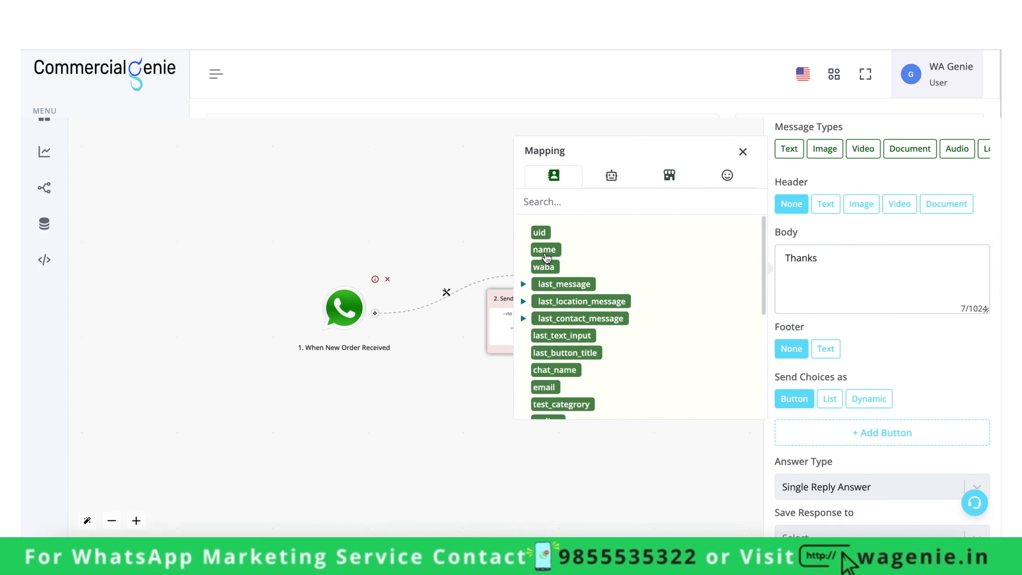
{"action": "left_click", "coordinate": [546, 254]}
{"action": "left_click", "coordinate": [877, 267]}
{"action": "type", "text": "for your order"}
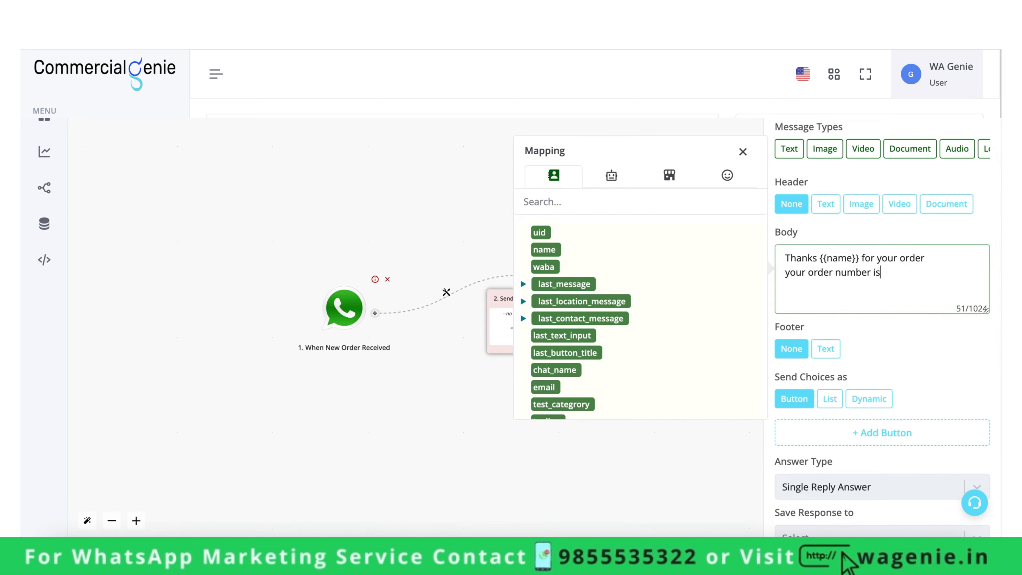
Step: Complete the order number line with the mapped {{order.order_number}} variable enclosed in asterisks
{"action": "left_click", "coordinate": [668, 177]}
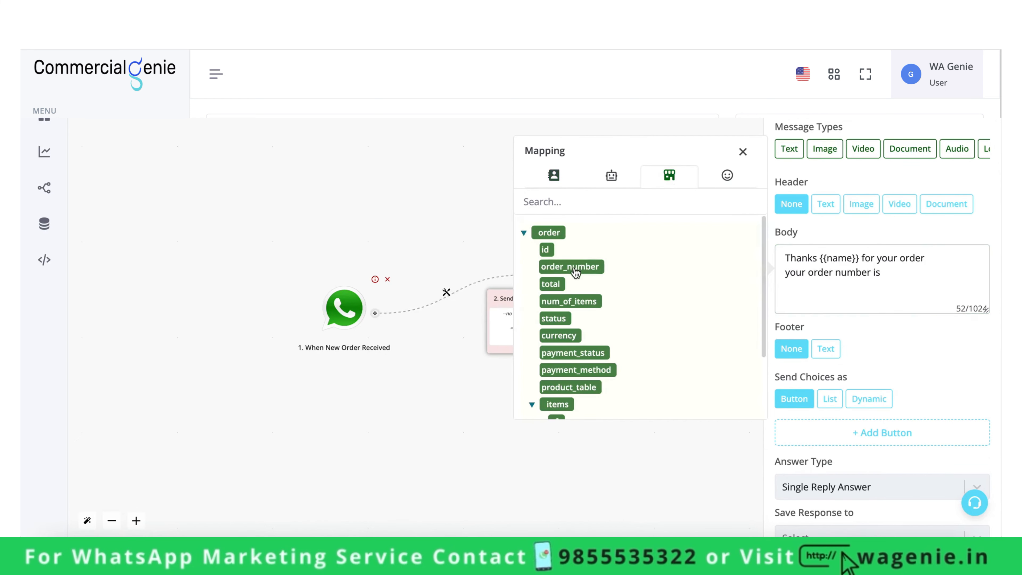
{"action": "left_click", "coordinate": [576, 267]}
{"action": "left_click", "coordinate": [908, 300]}
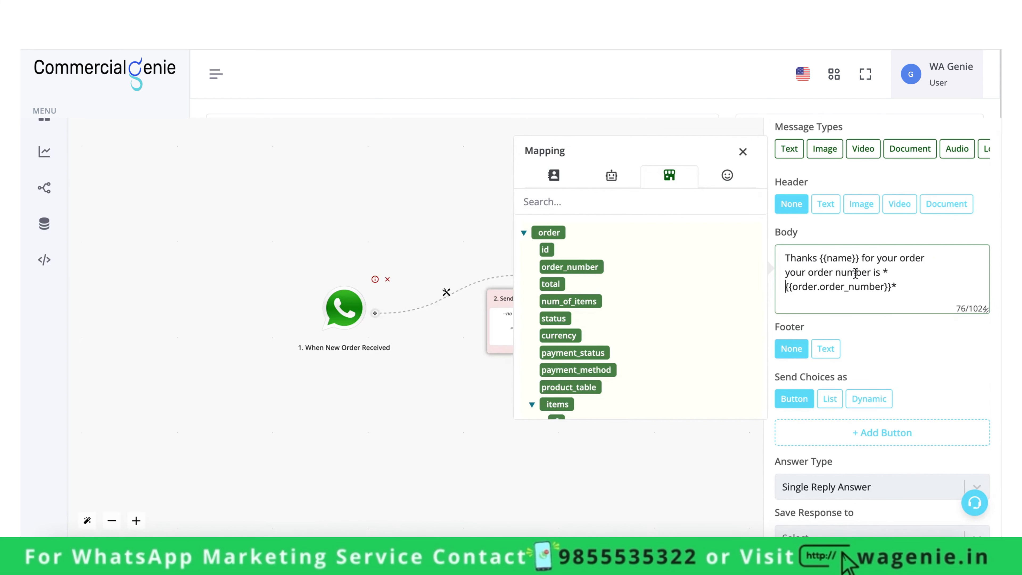
{"action": "type", "text": "*"}
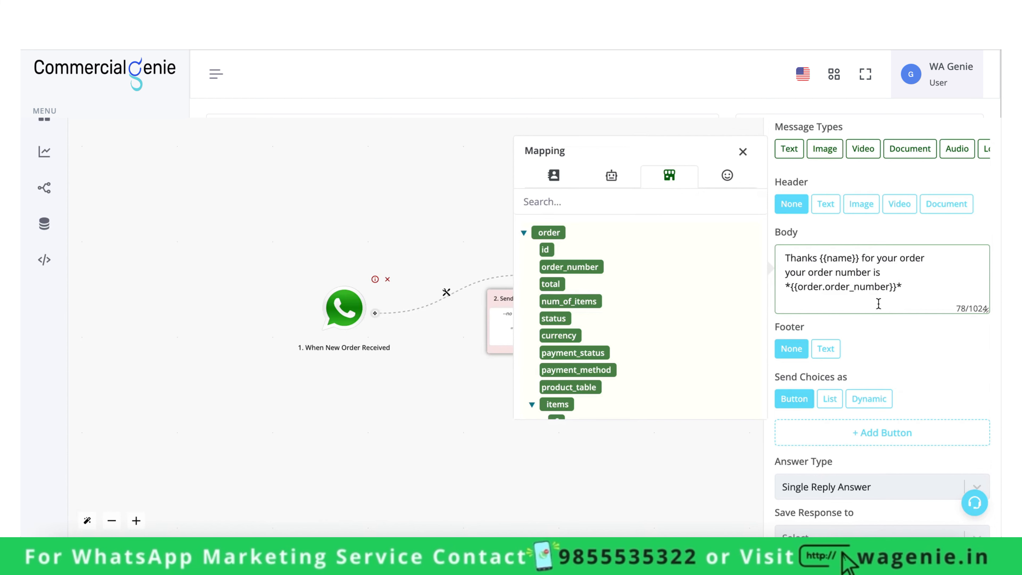
Step: Add the line "Order total is {{order.currency}} {{order.total}}" to the message body, using the mapped order variables
{"action": "key", "text": "Return"}
{"action": "type", "text": "Y"}
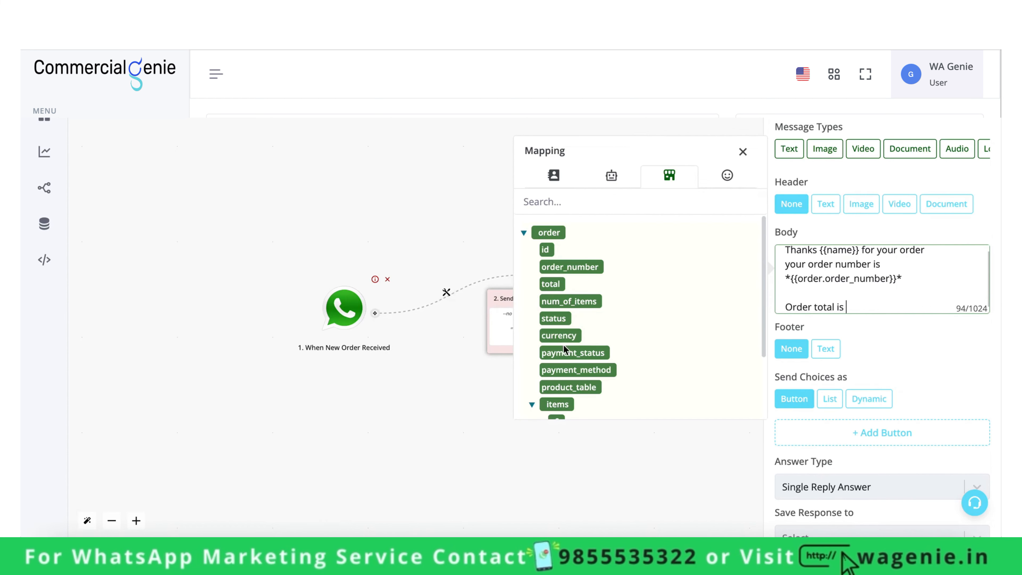
{"action": "left_click", "coordinate": [559, 336]}
{"action": "left_click", "coordinate": [937, 306]}
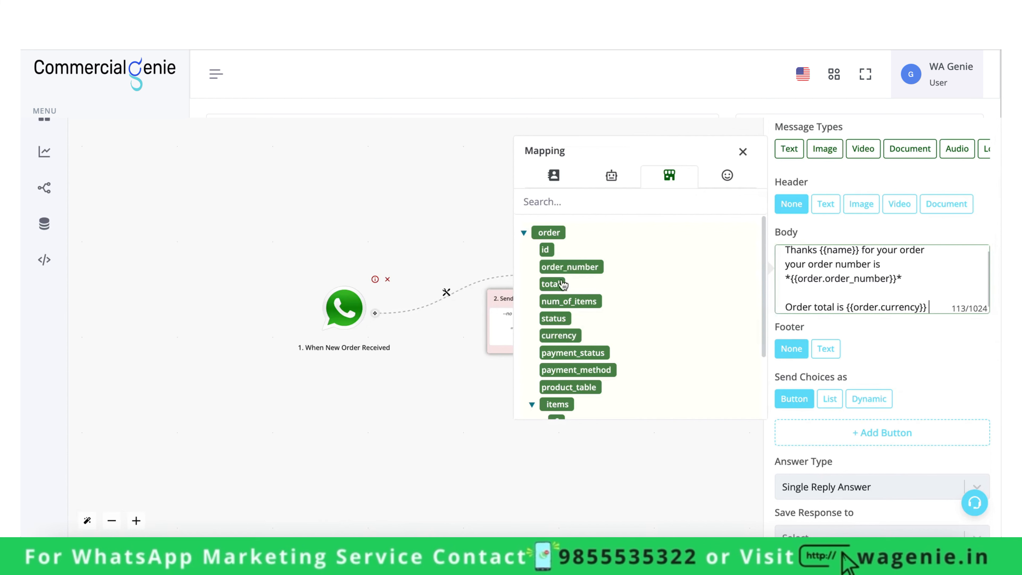
{"action": "left_click", "coordinate": [552, 286]}
{"action": "left_click", "coordinate": [941, 306]}
{"action": "key", "text": "Return"}
{"action": "key", "text": "Return"}
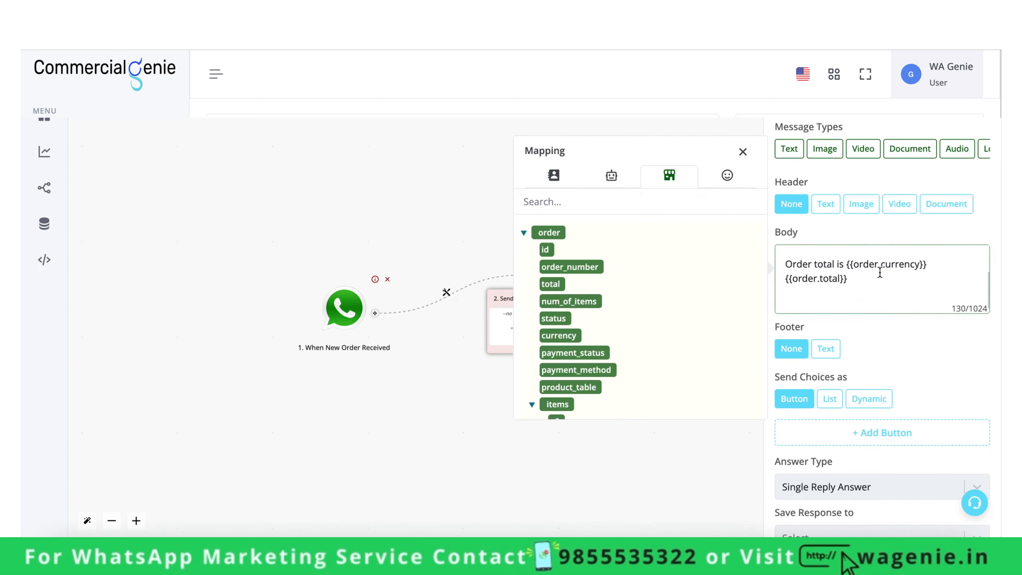
{"action": "left_click_drag", "start_coordinate": [862, 280], "coordinate": [782, 277]}
{"action": "left_click_drag", "start_coordinate": [787, 264], "coordinate": [848, 279]}
Step: Add "Your product info -" with the {{order.product_table}} variable below it and close the variable mapping
{"action": "left_click", "coordinate": [853, 301]}
{"action": "key", "text": "Return"}
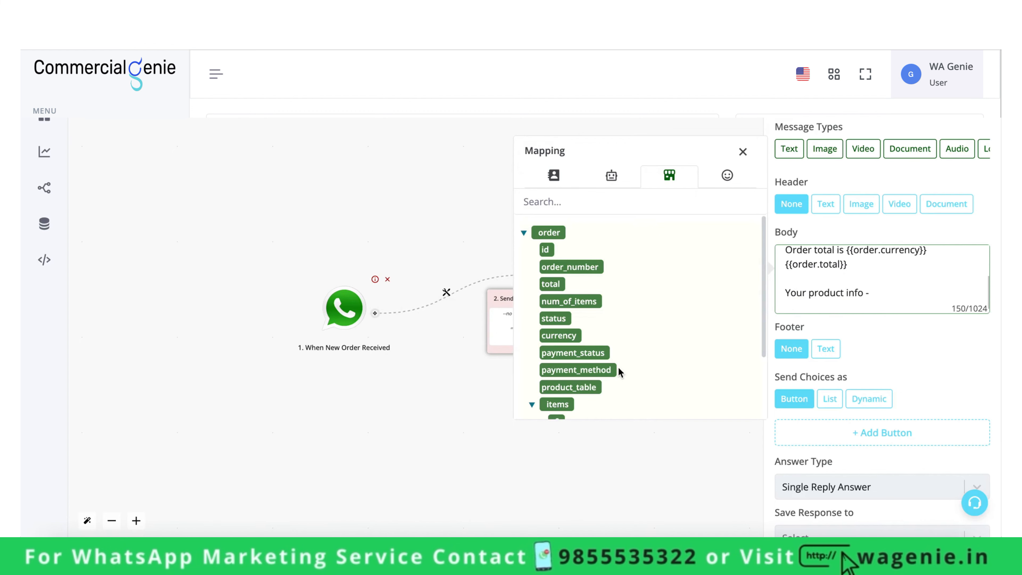
{"action": "scroll", "coordinate": [615, 371], "scroll_direction": "down", "scroll_amount": 2}
{"action": "left_click_drag", "start_coordinate": [571, 301], "coordinate": [898, 310]}
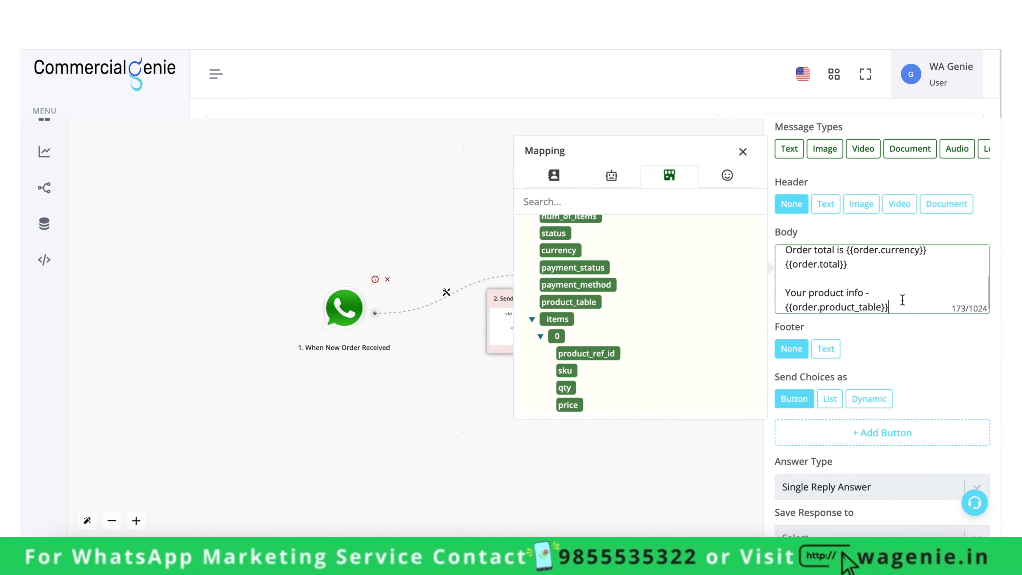
{"action": "left_click", "coordinate": [742, 151]}
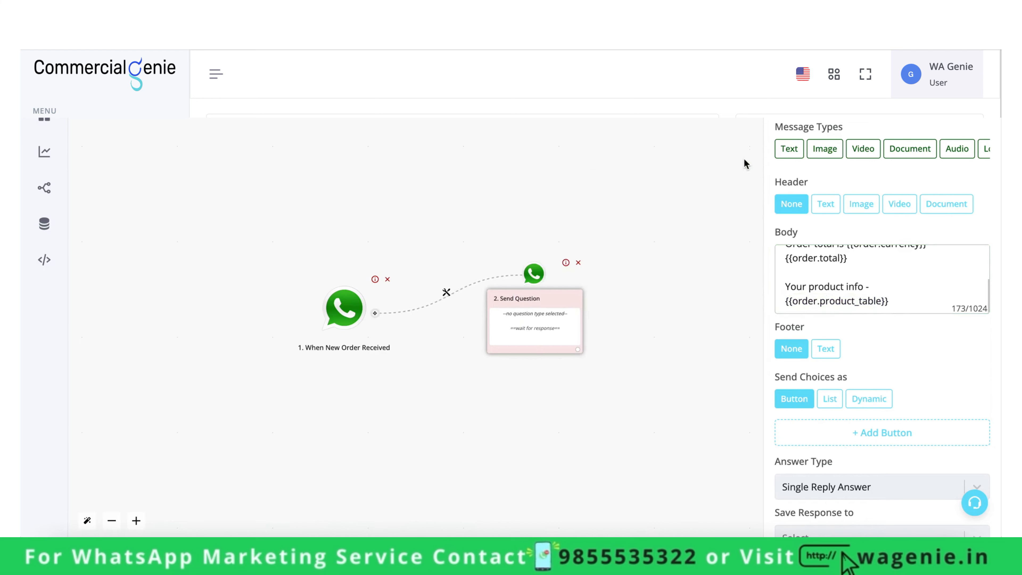
Step: Add a reply button to the question and label it "Proceed"
{"action": "scroll", "coordinate": [940, 429], "scroll_direction": "down", "scroll_amount": 6}
{"action": "left_click", "coordinate": [901, 201]}
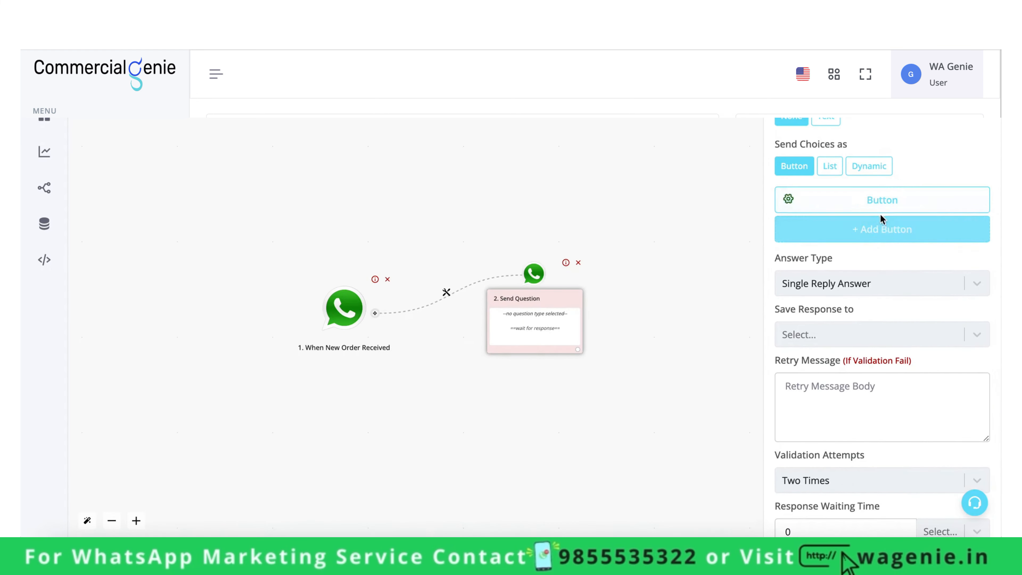
{"action": "left_click", "coordinate": [889, 203]}
{"action": "left_click", "coordinate": [703, 206]}
{"action": "key", "text": "ctrl+a"}
{"action": "type", "text": "P"}
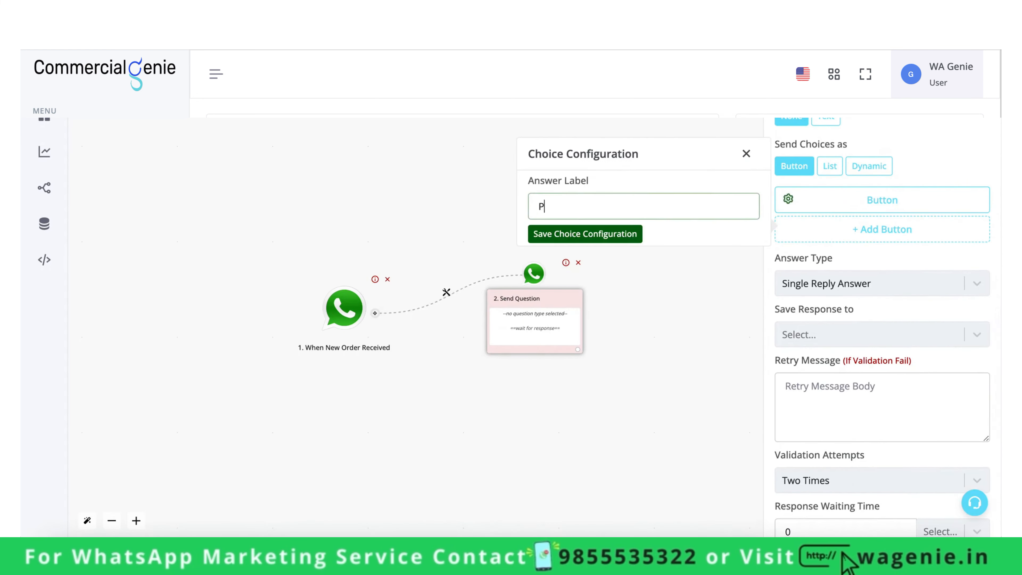
{"action": "left_click", "coordinate": [634, 234]}
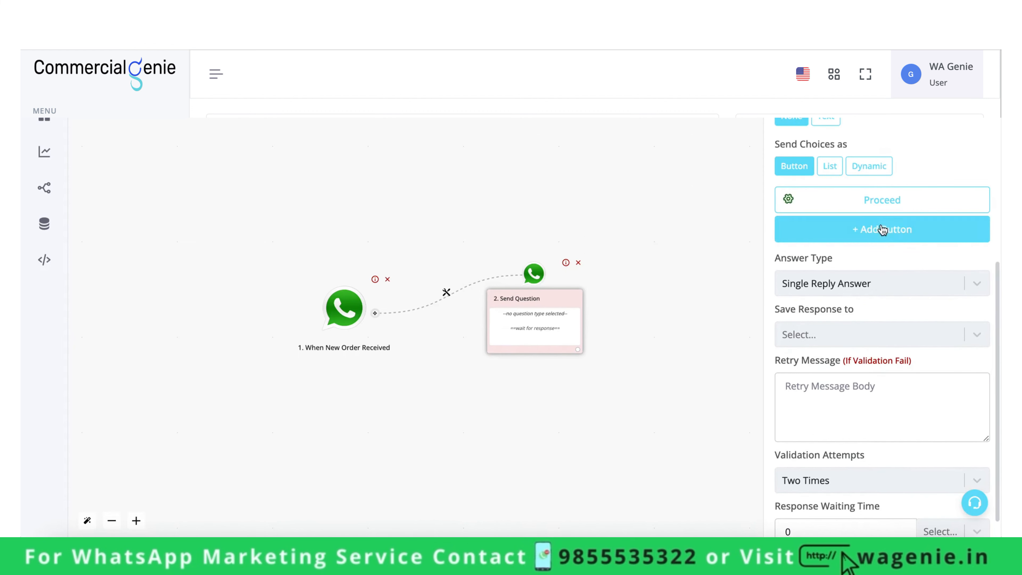
Step: Add a second reply button and label it "Cancel"
{"action": "left_click", "coordinate": [883, 230]}
{"action": "left_click", "coordinate": [844, 233]}
{"action": "left_click", "coordinate": [635, 236]}
{"action": "key", "text": "ctrl+a"}
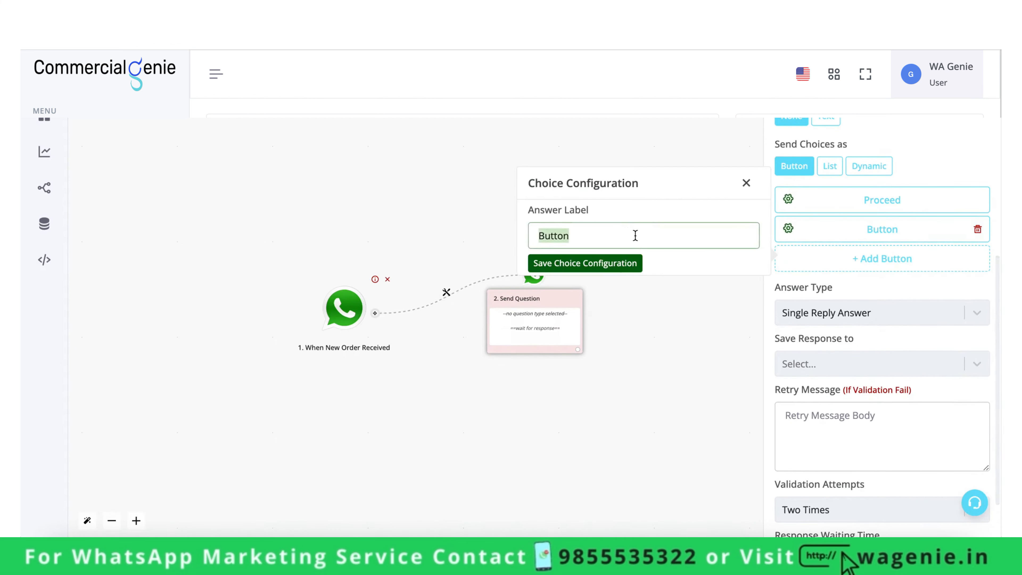
{"action": "type", "text": "C"}
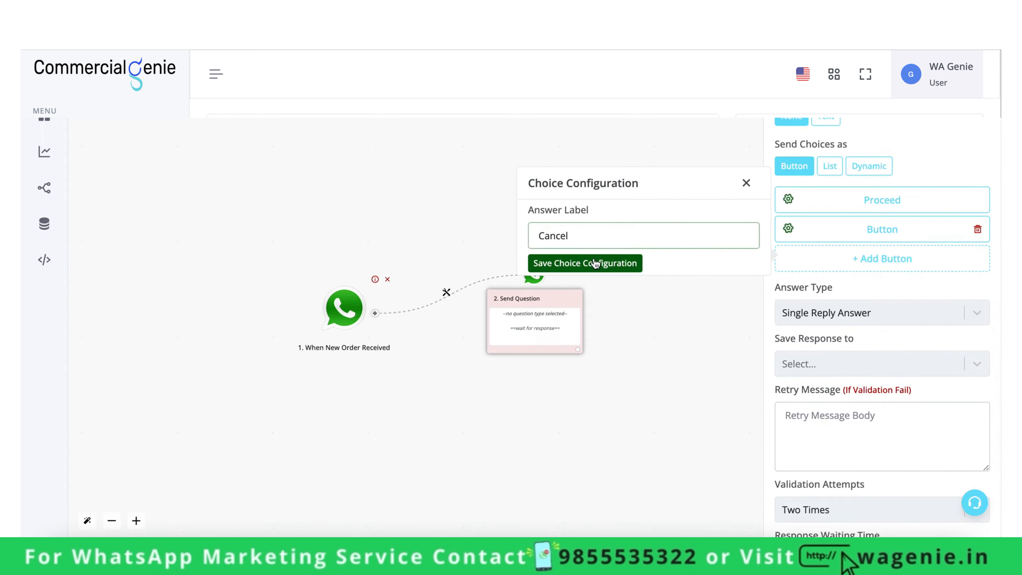
{"action": "type", "text": "ancel"}
{"action": "left_click", "coordinate": [583, 262]}
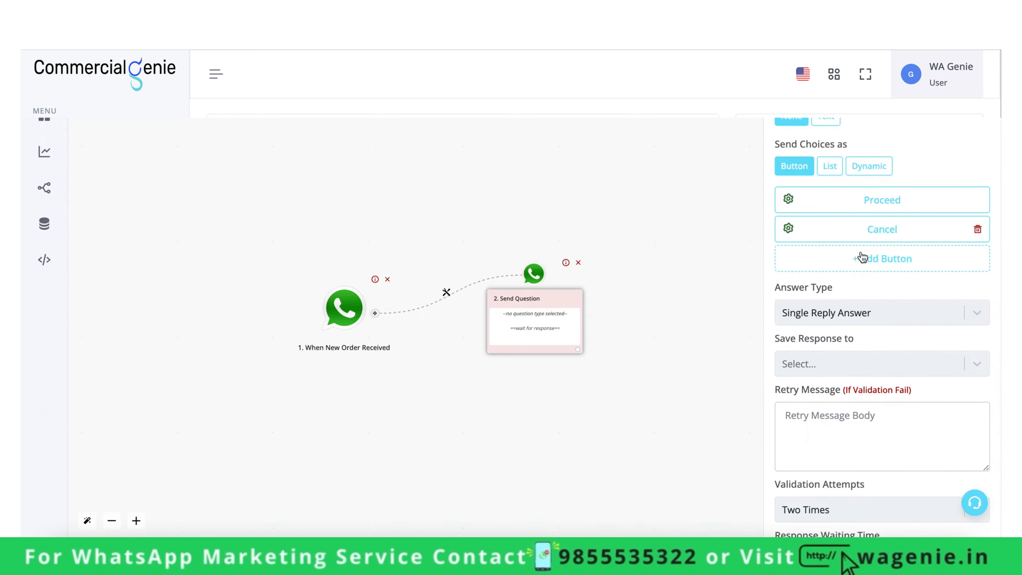
Step: Append "Kindly click below button to continue" after a blank line at the end of the message body and save the question
{"action": "scroll", "coordinate": [860, 257], "scroll_direction": "up", "scroll_amount": 3}
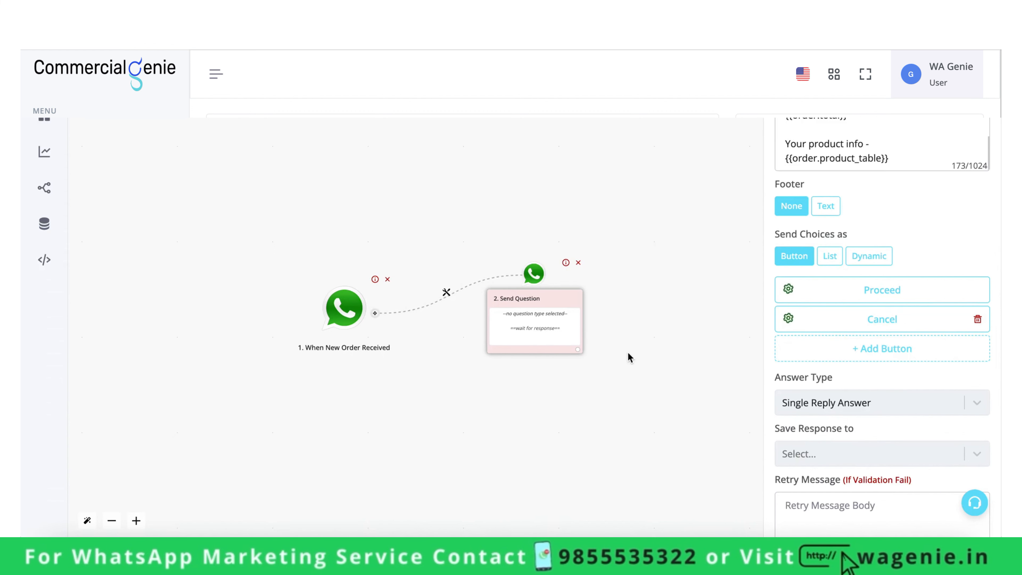
{"action": "scroll", "coordinate": [894, 292], "scroll_direction": "up", "scroll_amount": 3}
{"action": "left_click", "coordinate": [897, 248]}
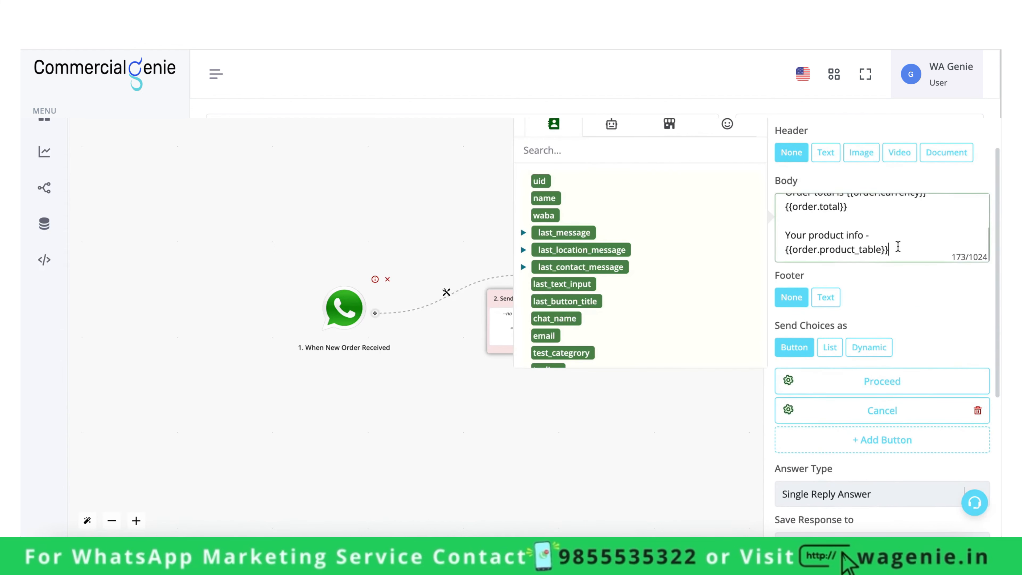
{"action": "key", "text": "Return"}
{"action": "key", "text": "Return"}
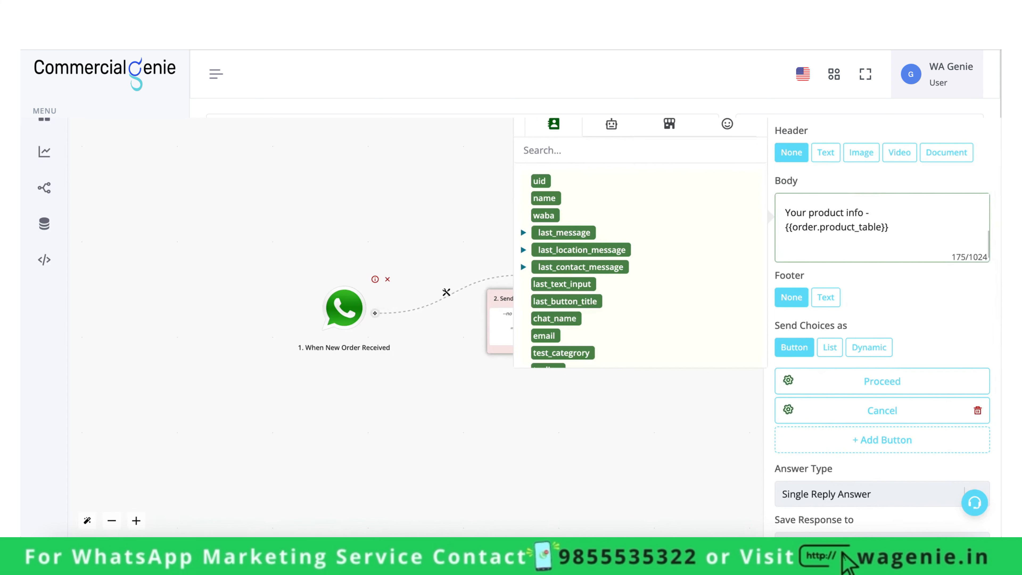
{"action": "type", "text": "Kindly click below button to continue"}
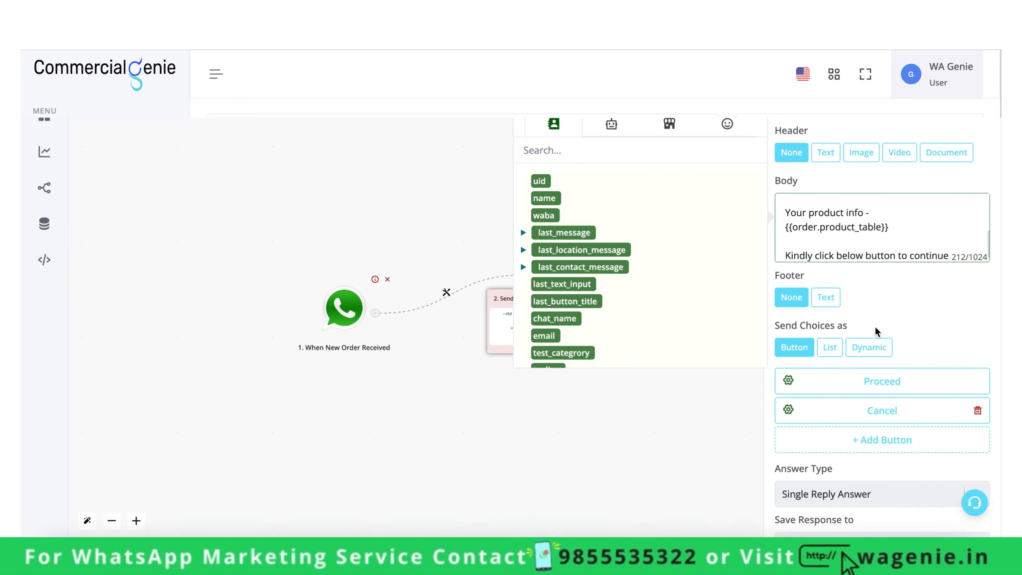
{"action": "scroll", "coordinate": [877, 331], "scroll_direction": "down", "scroll_amount": 5}
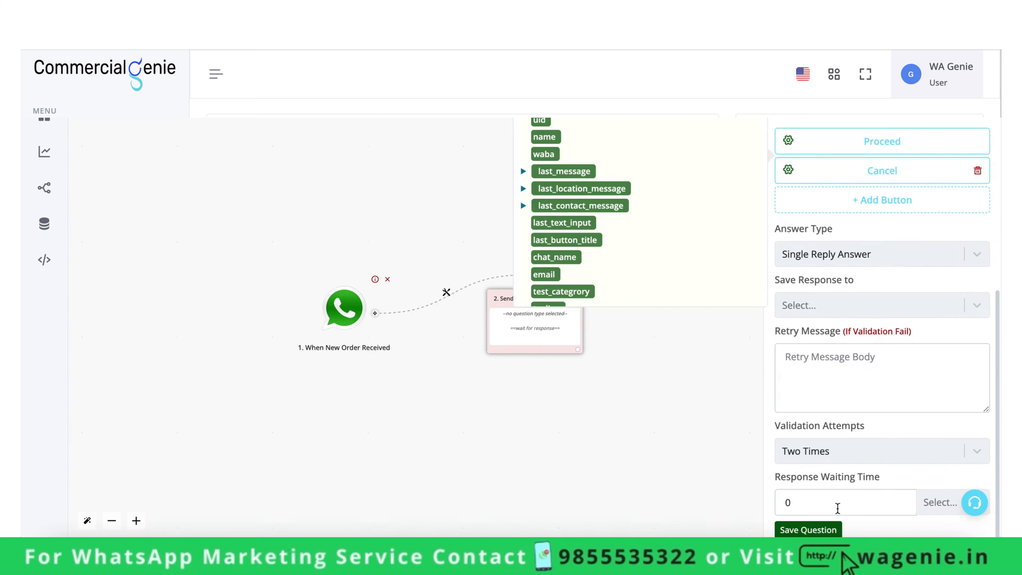
{"action": "left_click", "coordinate": [819, 530]}
Step: Branch the Cancel choice of the question block to a new Native-Ecom Action block
{"action": "scroll", "coordinate": [575, 428], "scroll_direction": "up", "scroll_amount": 2}
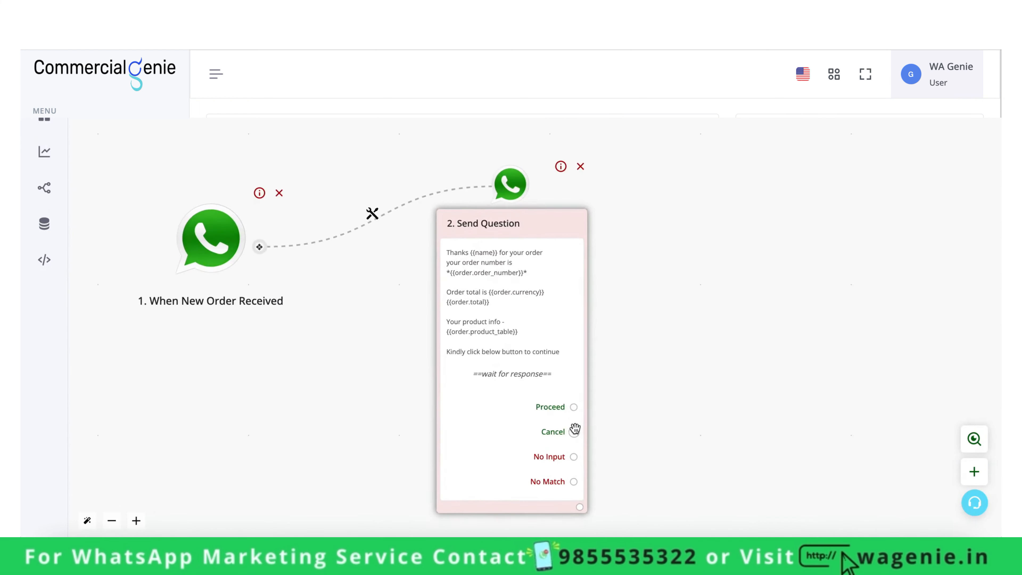
{"action": "left_click", "coordinate": [574, 431]}
{"action": "scroll", "coordinate": [577, 438], "scroll_direction": "down", "scroll_amount": 4}
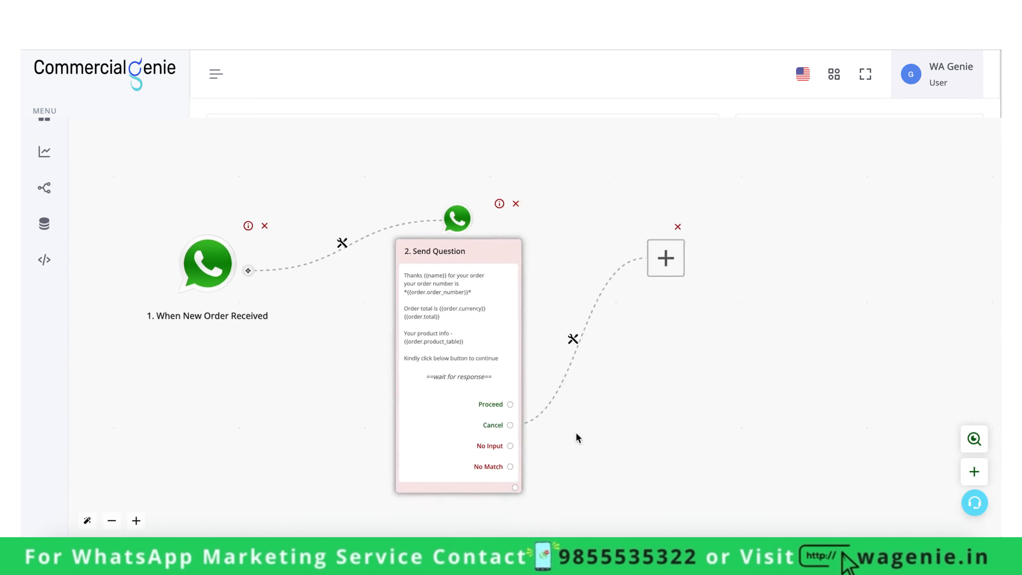
{"action": "left_click", "coordinate": [492, 317]}
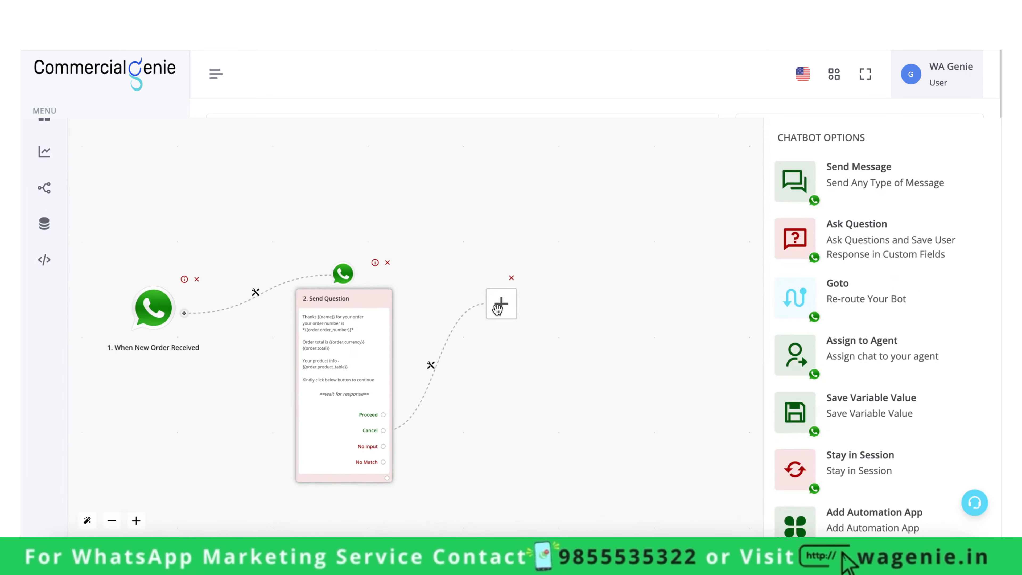
{"action": "scroll", "coordinate": [879, 405], "scroll_direction": "down", "scroll_amount": 2}
{"action": "left_click", "coordinate": [888, 520]}
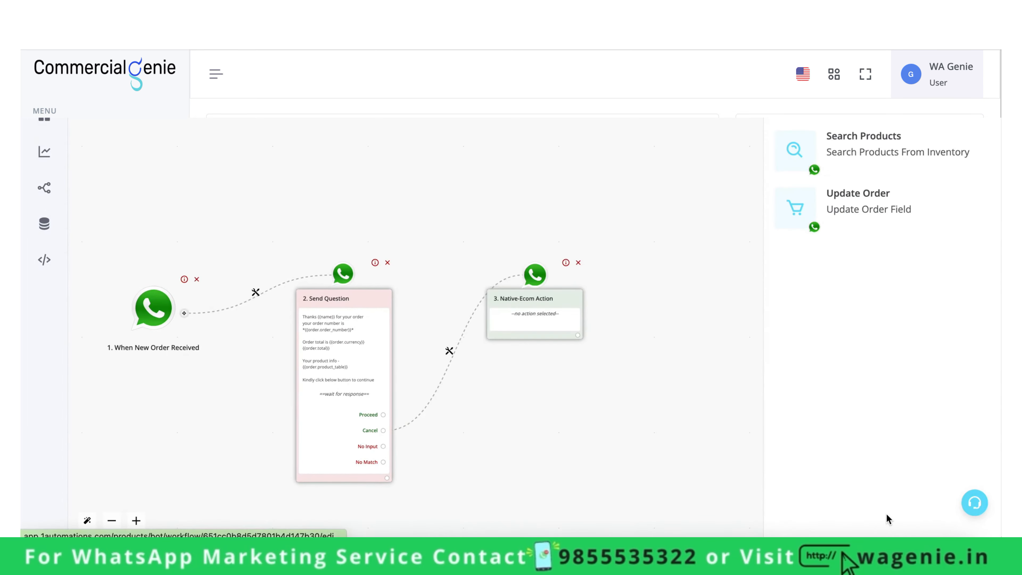
Step: Choose the Update Order action for the Native-Ecom block and set its order ID to the {{order.id}} variable
{"action": "left_click", "coordinate": [880, 219]}
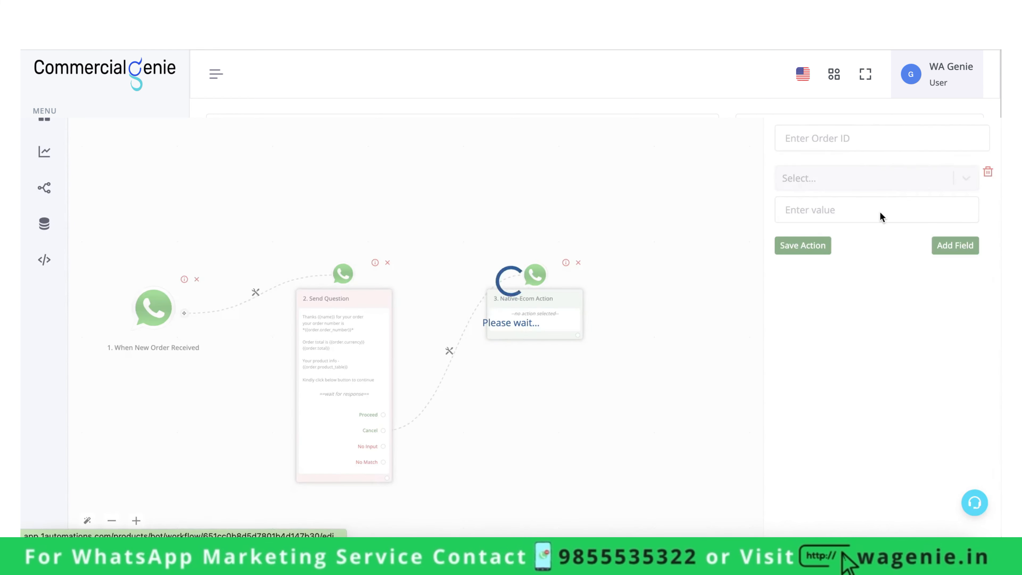
{"action": "left_click", "coordinate": [871, 145]}
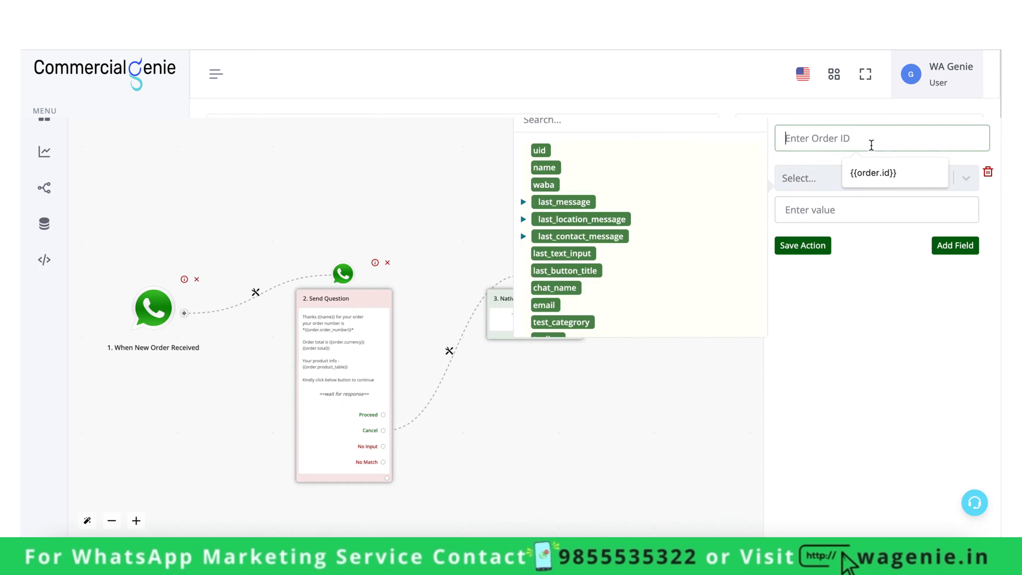
{"action": "left_click", "coordinate": [595, 101]}
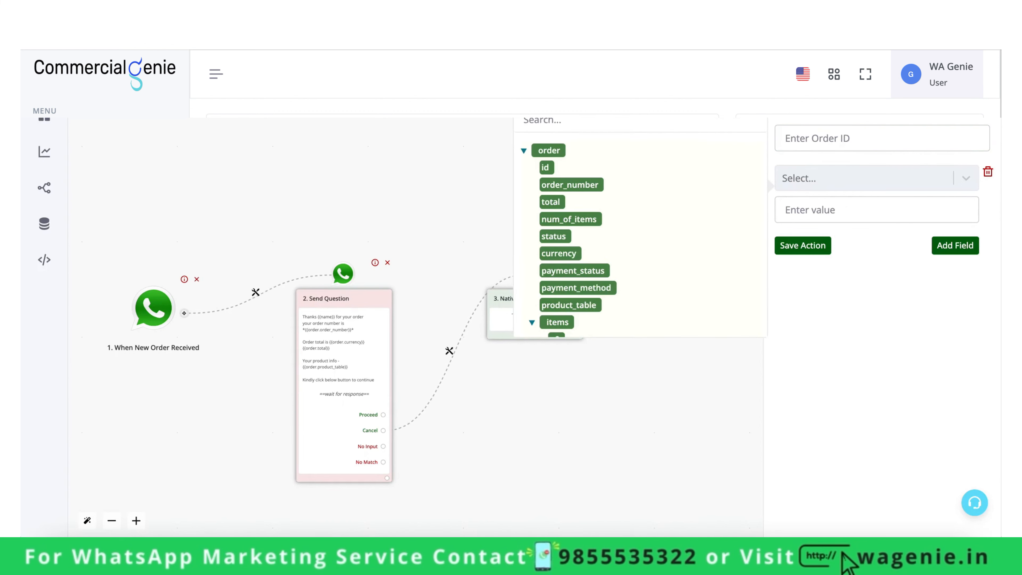
{"action": "left_click", "coordinate": [546, 169]}
Step: Set the Order Status field of the update action to "Cancelled" and save the action
{"action": "left_click", "coordinate": [794, 177]}
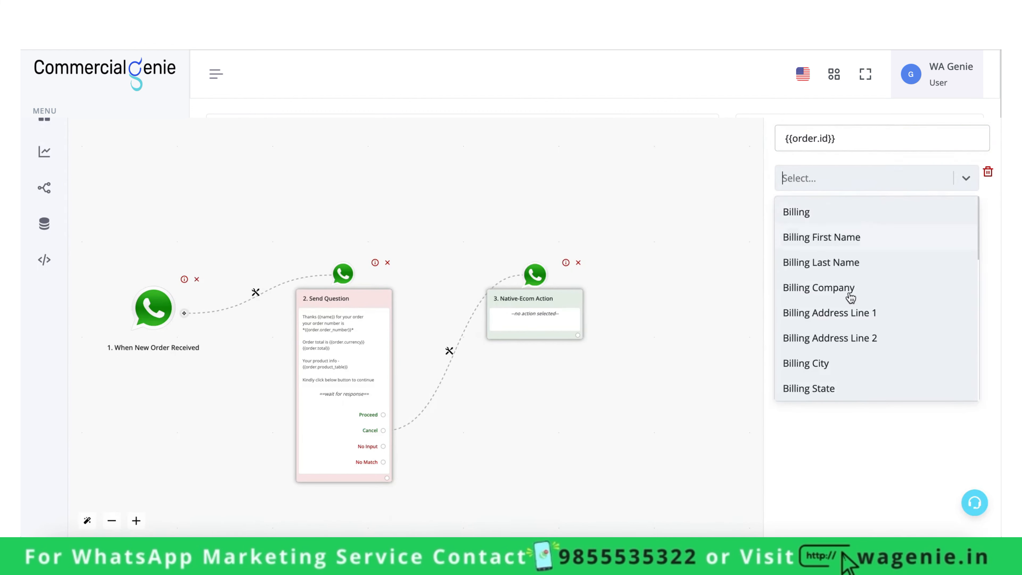
{"action": "scroll", "coordinate": [849, 302], "scroll_direction": "down", "scroll_amount": 5}
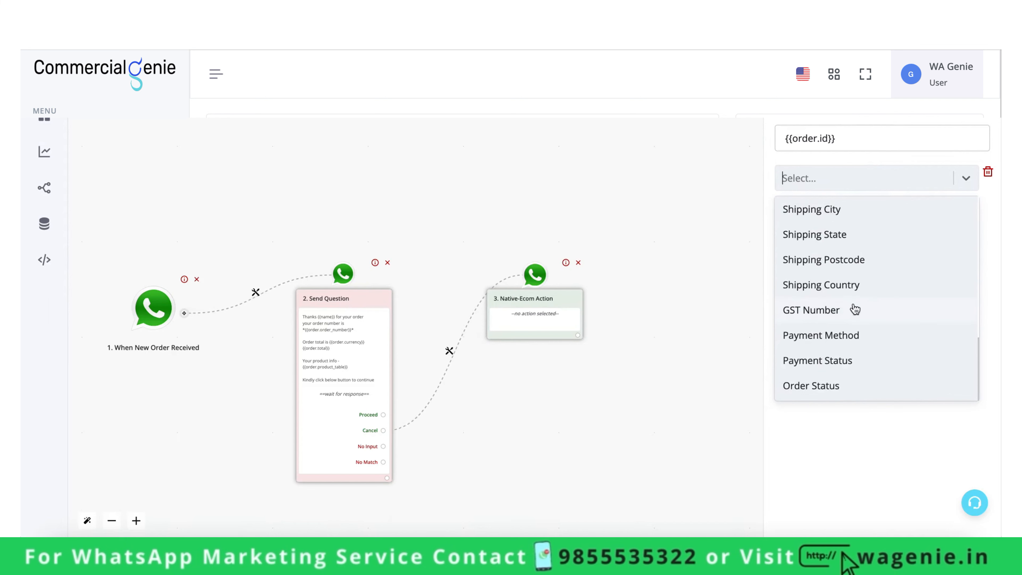
{"action": "scroll", "coordinate": [855, 310], "scroll_direction": "up", "scroll_amount": 1}
{"action": "scroll", "coordinate": [855, 310], "scroll_direction": "down", "scroll_amount": 1}
{"action": "left_click", "coordinate": [844, 389]}
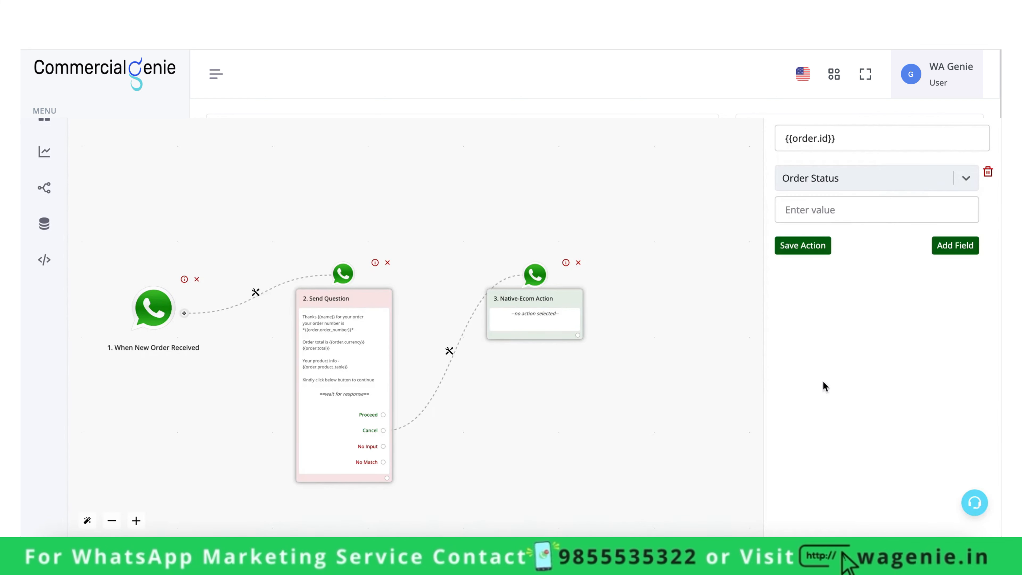
{"action": "left_click", "coordinate": [844, 208]}
{"action": "type", "text": "Cance"}
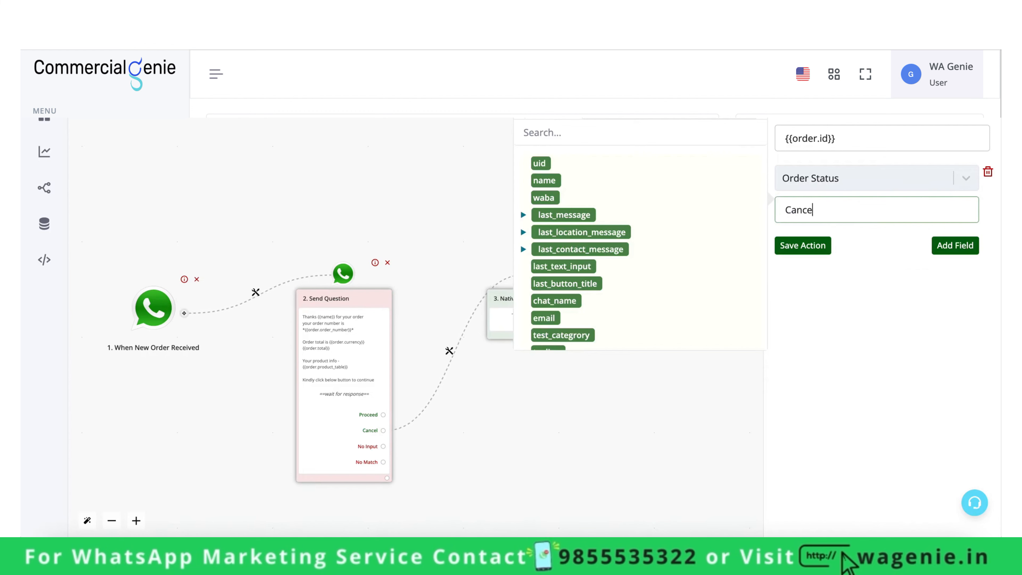
{"action": "type", "text": "lled"}
{"action": "left_click", "coordinate": [818, 246]}
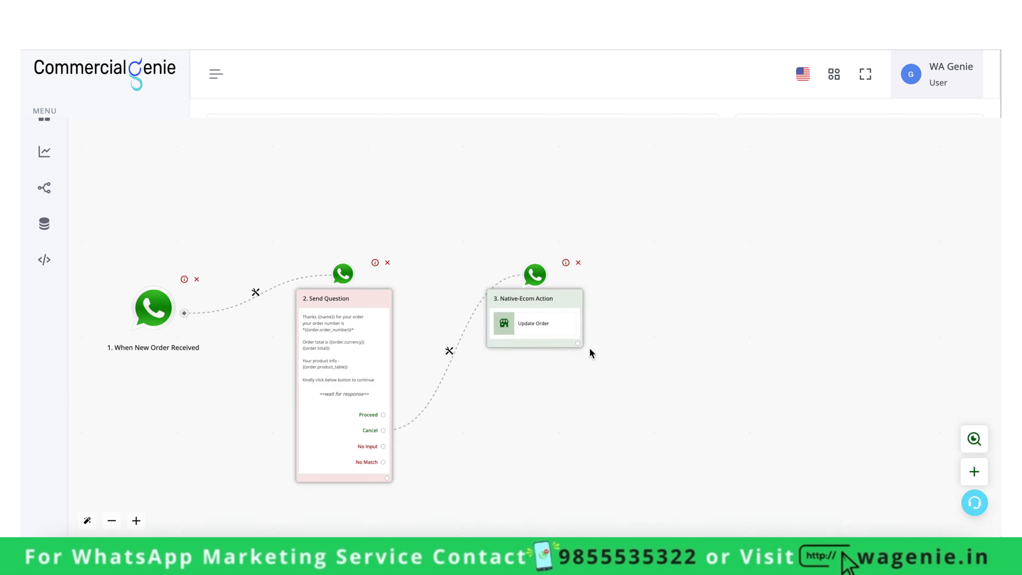
Step: Add a text message block after the Update Order action reading "Your order has been cancelled" and save it
{"action": "left_click", "coordinate": [577, 344]}
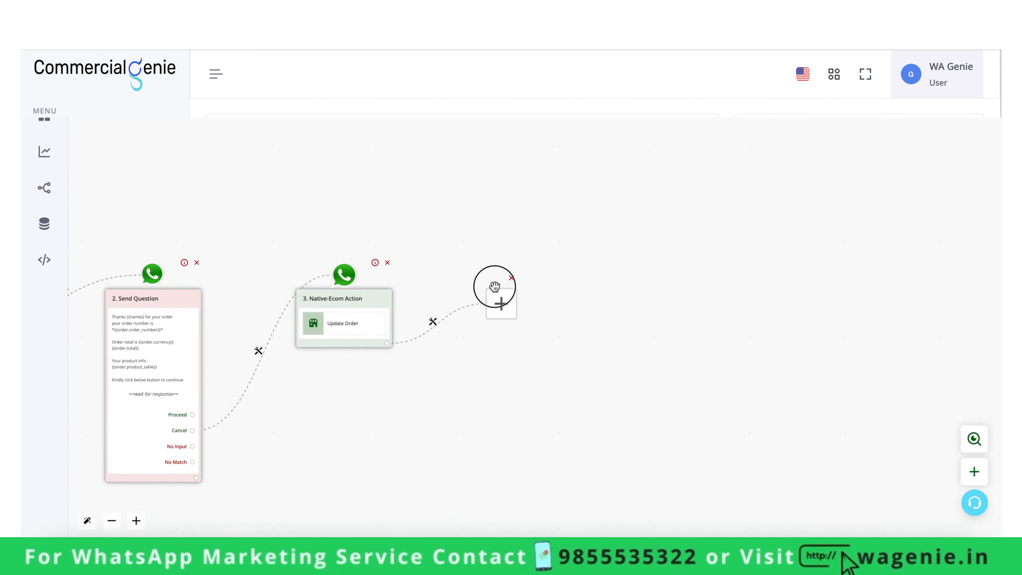
{"action": "left_click", "coordinate": [494, 287]}
{"action": "left_click", "coordinate": [941, 187]}
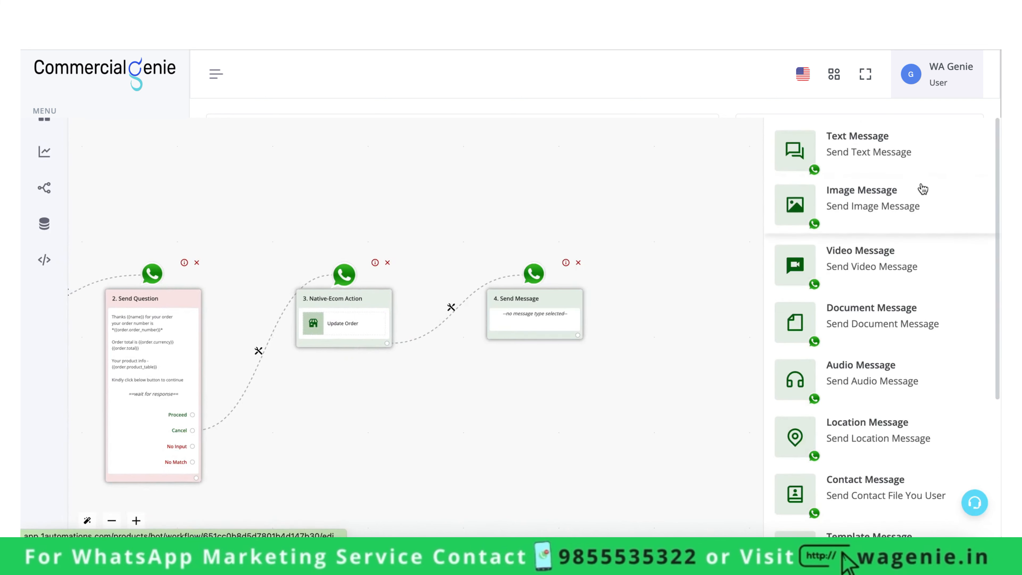
{"action": "left_click", "coordinate": [884, 161]}
{"action": "left_click", "coordinate": [865, 217]}
{"action": "type", "text": "Your o"}
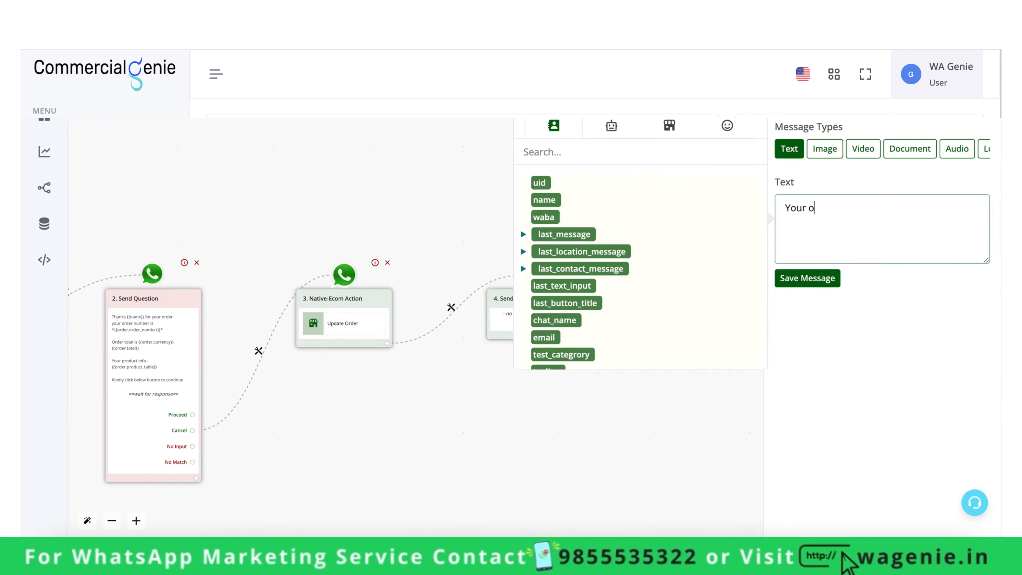
{"action": "type", "text": "rder has been c"}
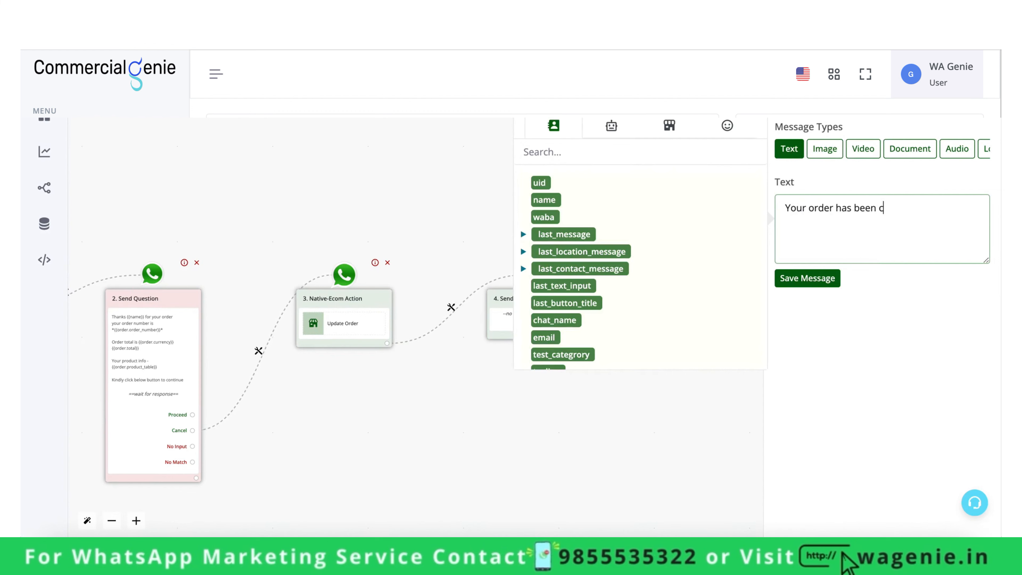
{"action": "type", "text": "ancelled"}
{"action": "left_click", "coordinate": [806, 278]}
{"action": "left_click", "coordinate": [577, 335]}
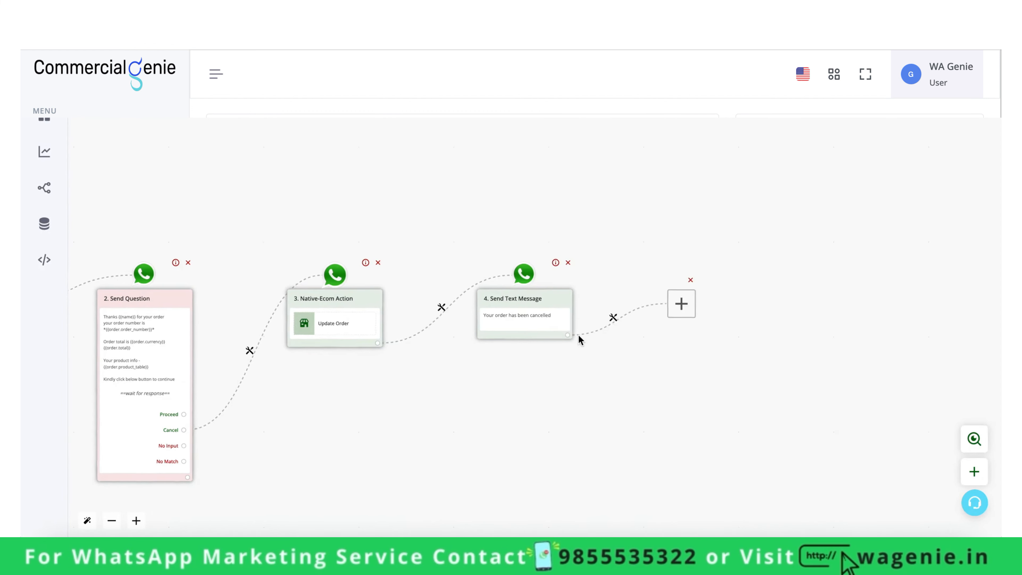
{"action": "left_click", "coordinate": [510, 309]}
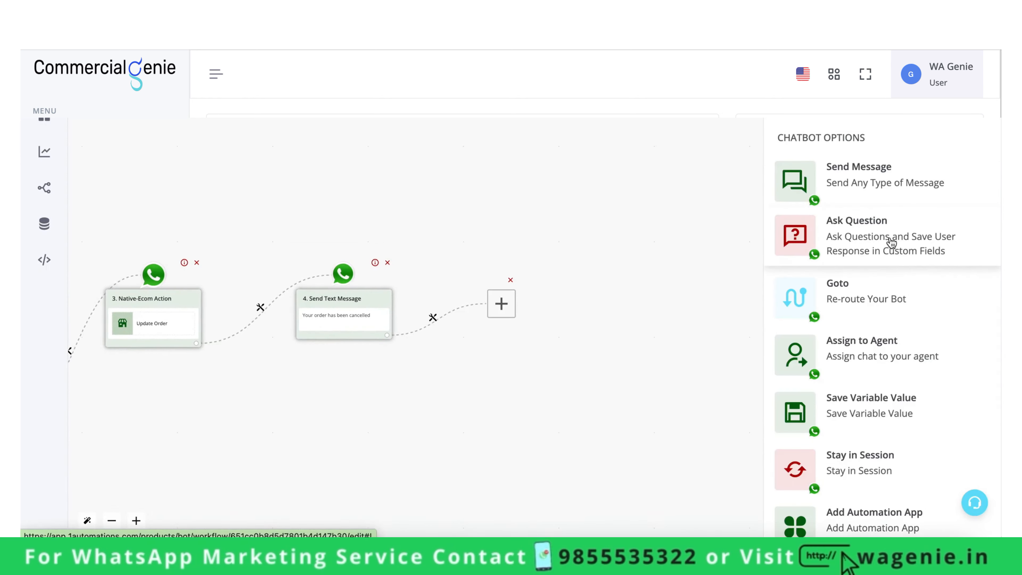
{"action": "left_click", "coordinate": [888, 263]}
{"action": "scroll", "coordinate": [901, 443], "scroll_direction": "down", "scroll_amount": 5}
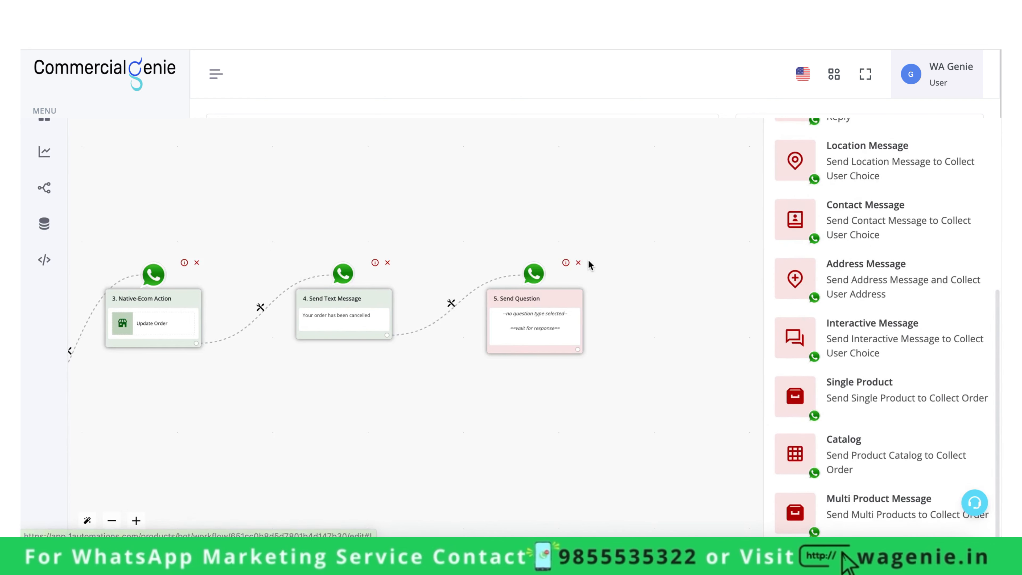
{"action": "left_click", "coordinate": [578, 263]}
Step: Move the Update Order and cancellation message blocks down below the order question block to free space for another branch
{"action": "left_click", "coordinate": [973, 439]}
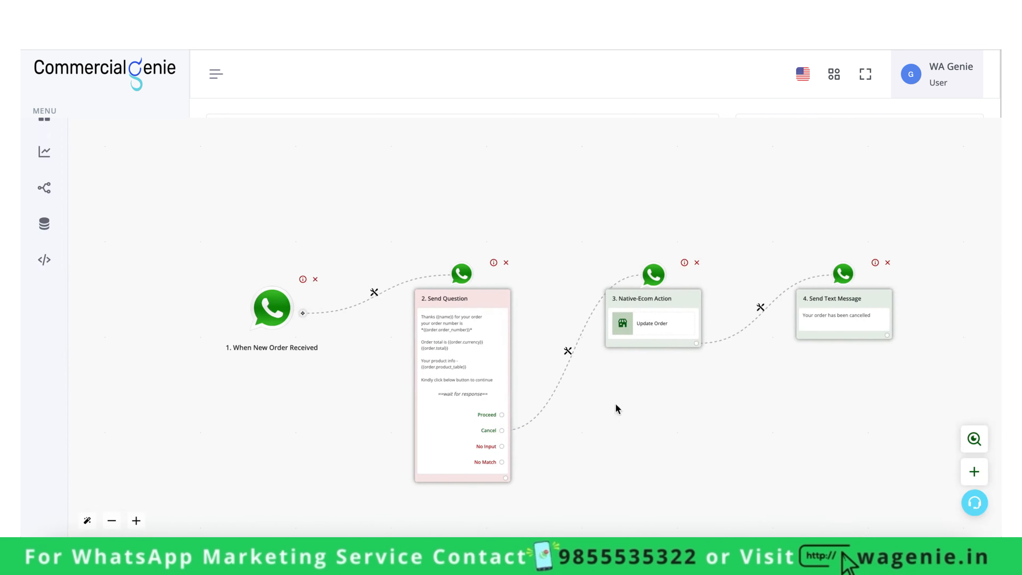
{"action": "scroll", "coordinate": [515, 283], "scroll_direction": "up", "scroll_amount": 4}
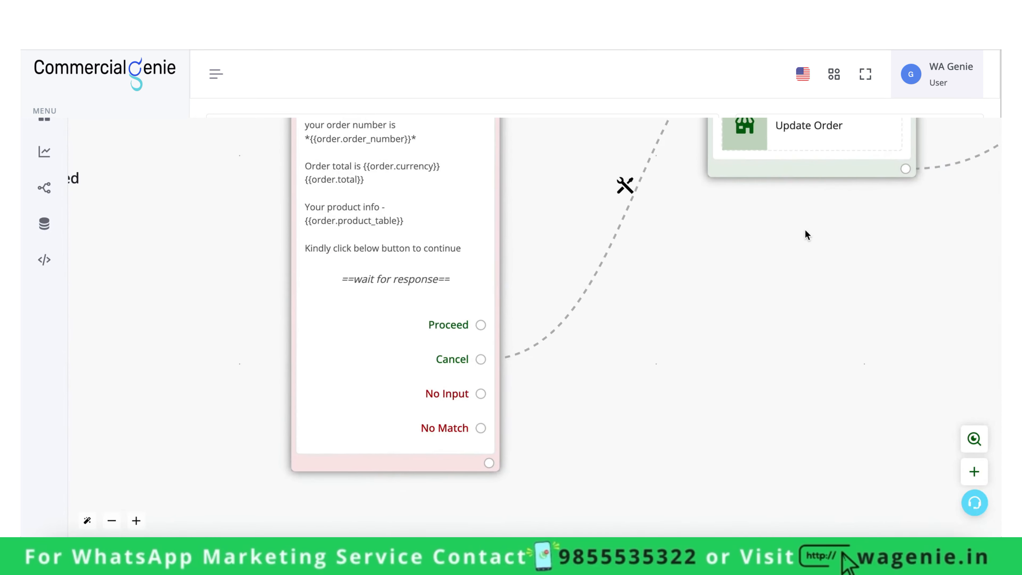
{"action": "scroll", "coordinate": [807, 231], "scroll_direction": "down", "scroll_amount": 5}
{"action": "left_click_drag", "start_coordinate": [812, 190], "coordinate": [813, 385]}
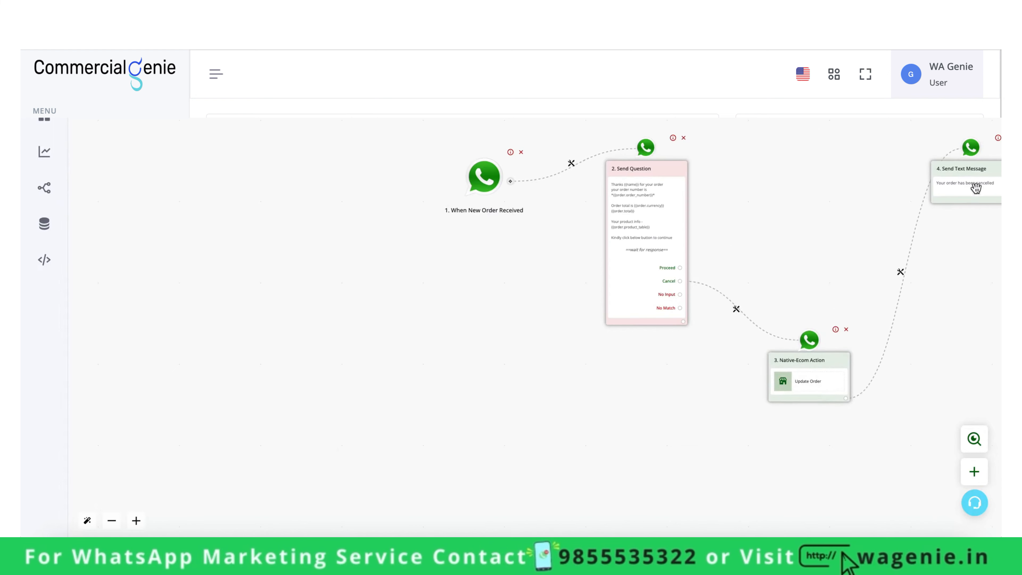
{"action": "left_click_drag", "start_coordinate": [979, 185], "coordinate": [978, 364]}
Step: Branch the Proceed choice of the order question to a new Ask Question block
{"action": "scroll", "coordinate": [726, 279], "scroll_direction": "up", "scroll_amount": 2}
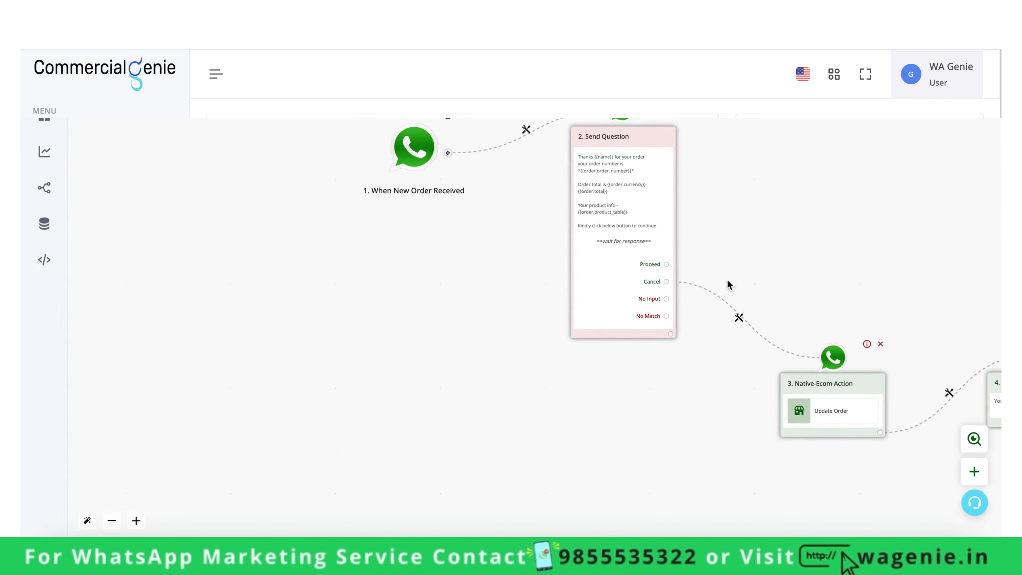
{"action": "left_click_drag", "start_coordinate": [821, 216], "coordinate": [705, 216]}
{"action": "left_click_drag", "start_coordinate": [628, 215], "coordinate": [527, 261]}
{"action": "scroll", "coordinate": [450, 271], "scroll_direction": "up", "scroll_amount": 3}
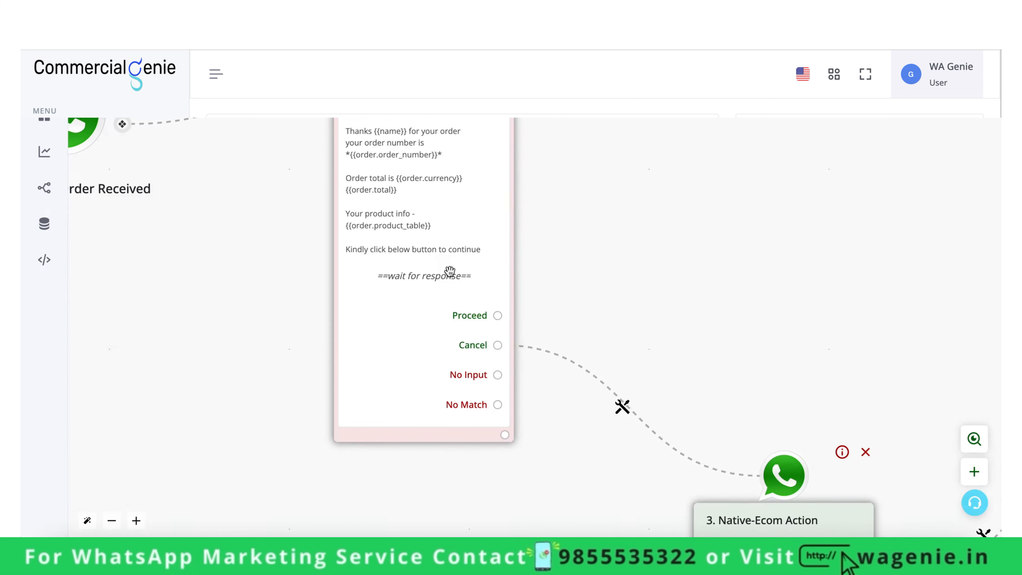
{"action": "left_click", "coordinate": [498, 315]}
{"action": "left_click", "coordinate": [500, 306]}
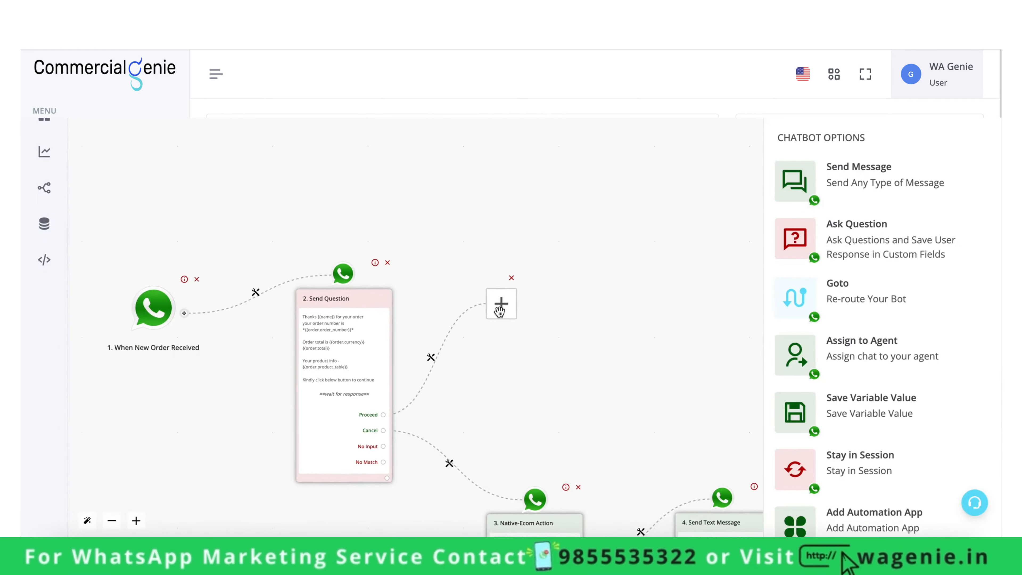
{"action": "left_click", "coordinate": [890, 260]}
Step: Make the new question an Address Message with the body "Kindly enter your address"
{"action": "scroll", "coordinate": [887, 365], "scroll_direction": "down", "scroll_amount": 5}
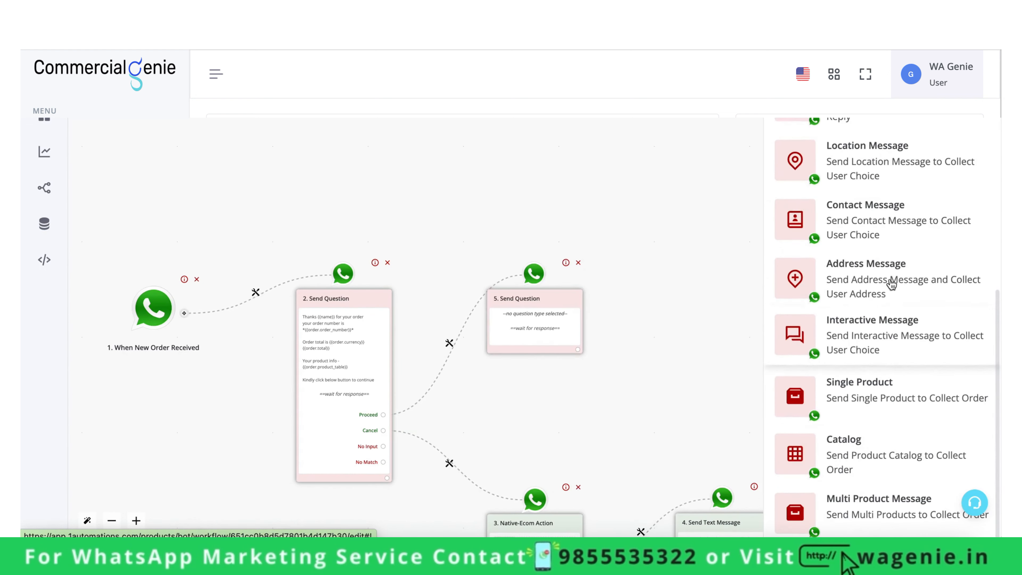
{"action": "left_click", "coordinate": [922, 282]}
{"action": "scroll", "coordinate": [924, 281], "scroll_direction": "up", "scroll_amount": 5}
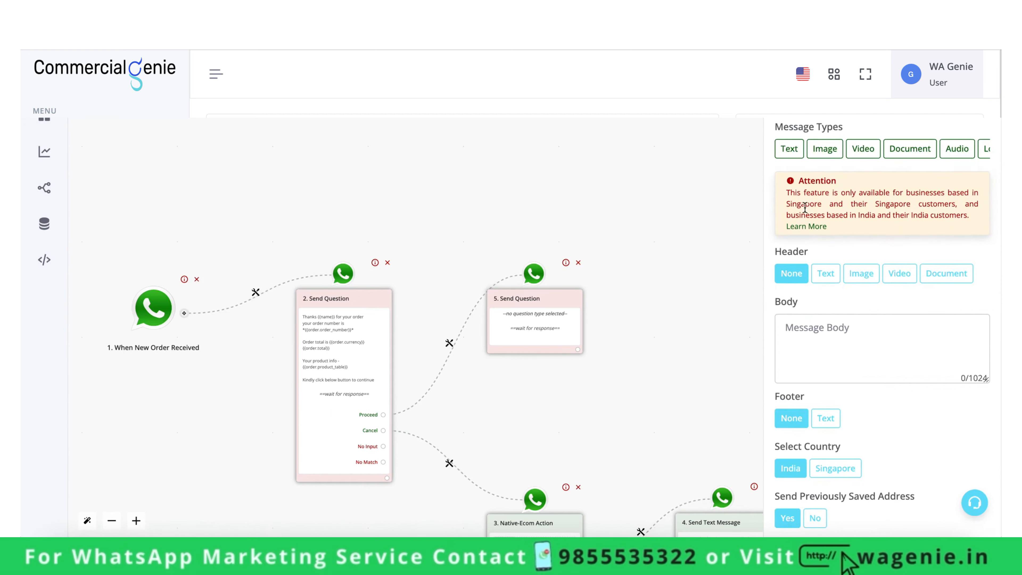
{"action": "left_click_drag", "start_coordinate": [805, 208], "coordinate": [926, 219]}
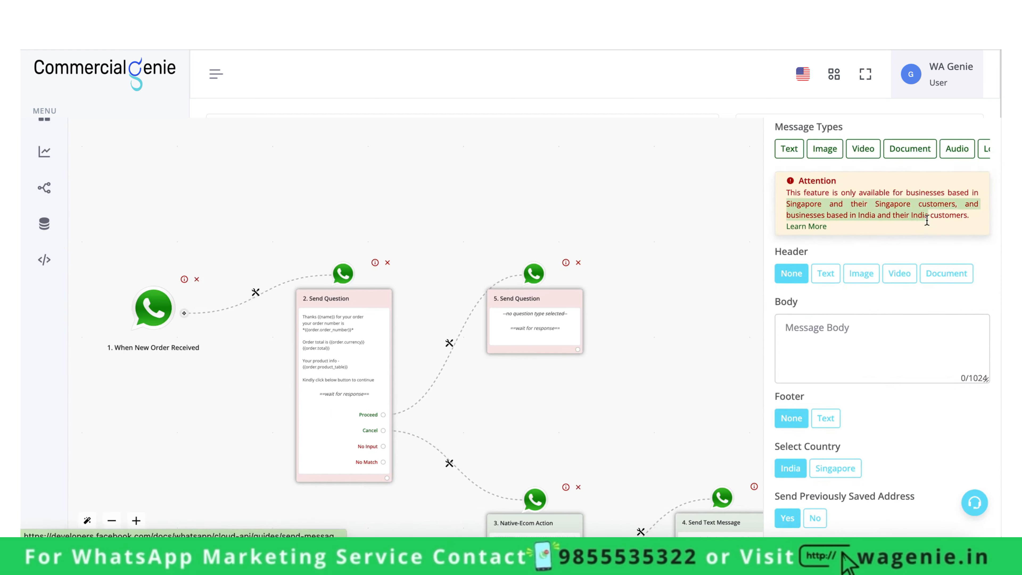
{"action": "left_click", "coordinate": [926, 219]}
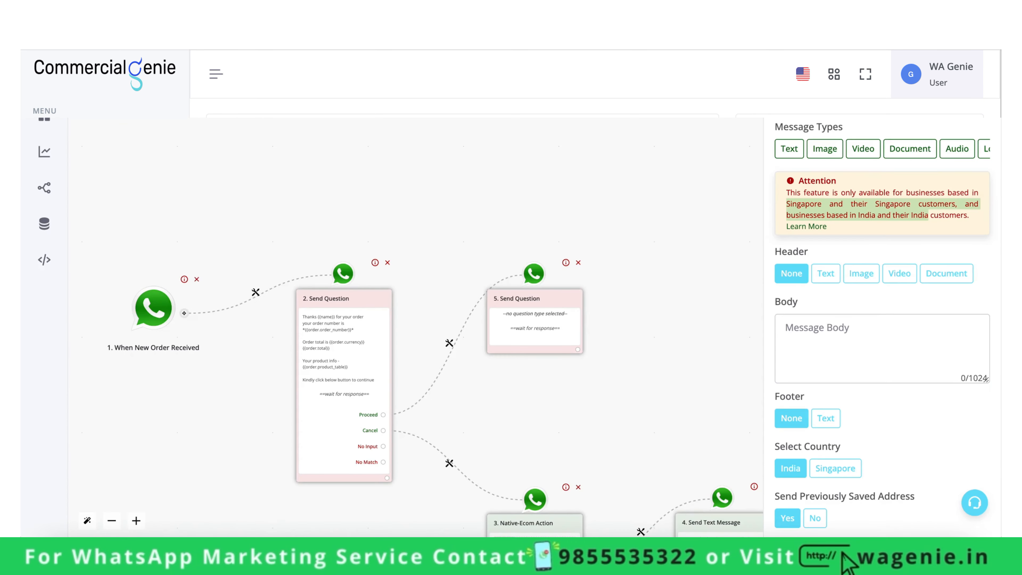
{"action": "scroll", "coordinate": [882, 247], "scroll_direction": "down", "scroll_amount": 3}
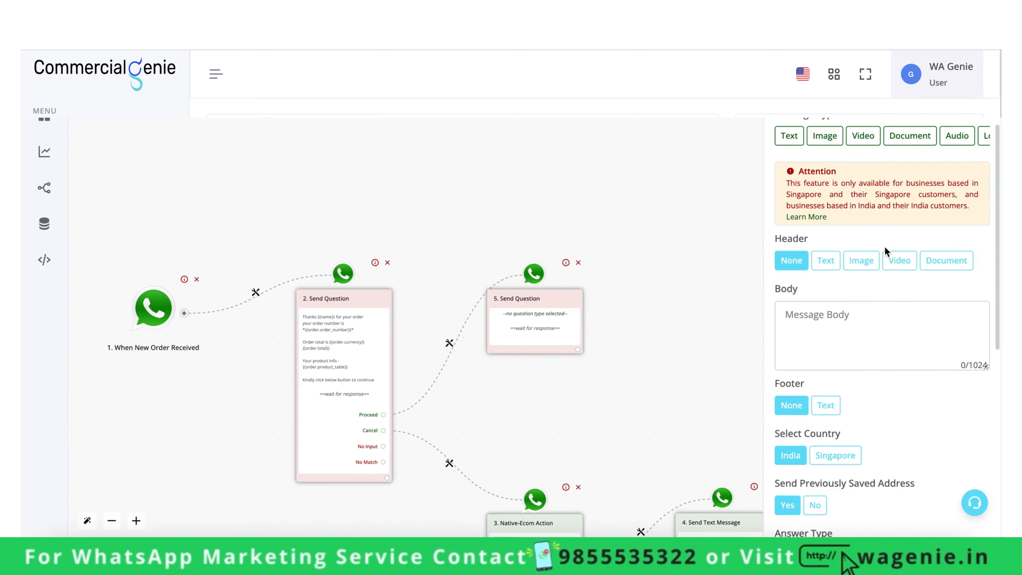
{"action": "left_click", "coordinate": [882, 247]}
{"action": "type", "text": "Kindly send your address"}
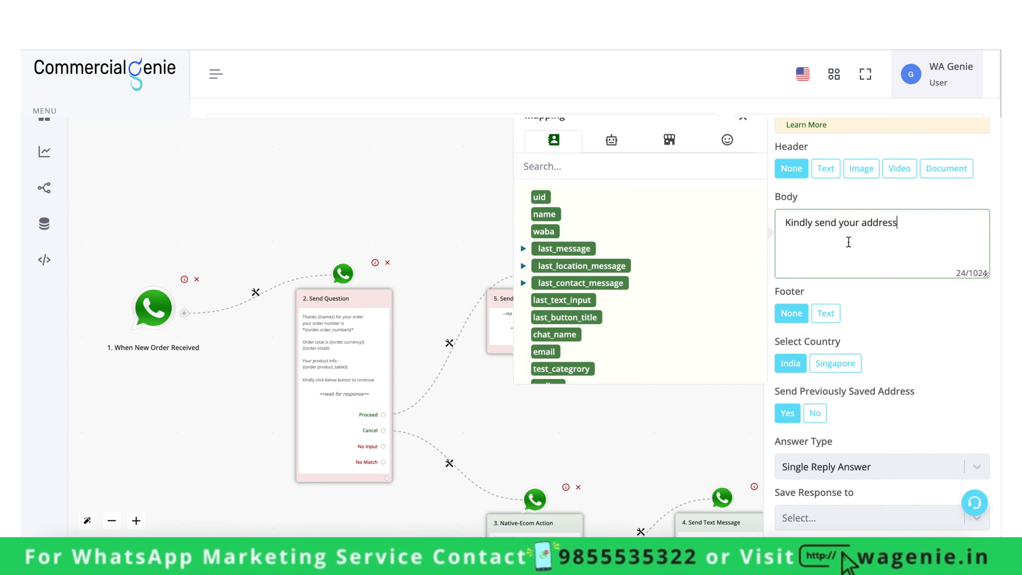
{"action": "double_click", "coordinate": [830, 223]}
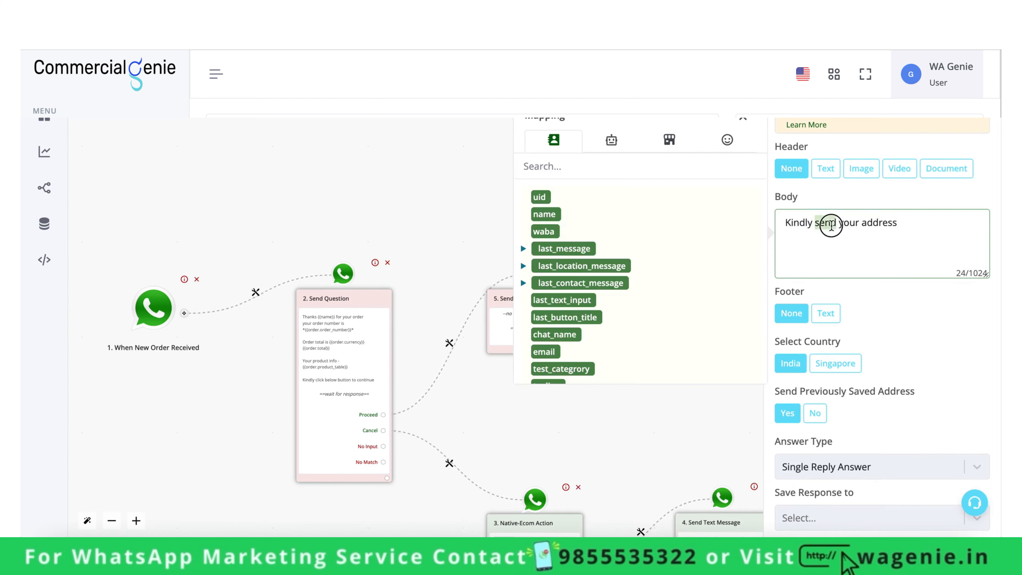
{"action": "type", "text": "enter"}
Step: Review the address question's settings, keeping India as the country and Send Previously Saved Address on Yes, and save the question
{"action": "scroll", "coordinate": [914, 324], "scroll_direction": "down", "scroll_amount": 3}
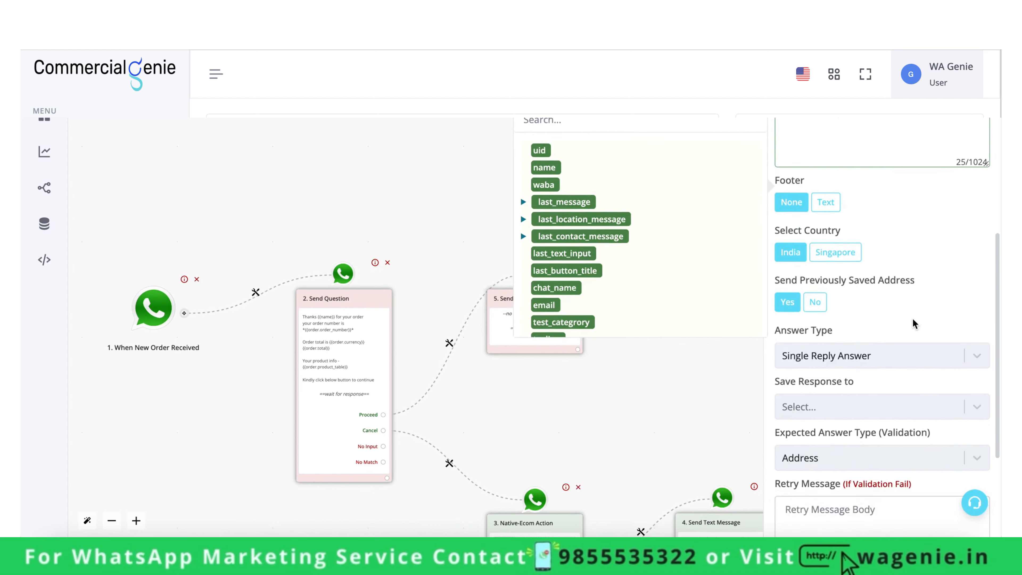
{"action": "triple_click", "coordinate": [797, 237]}
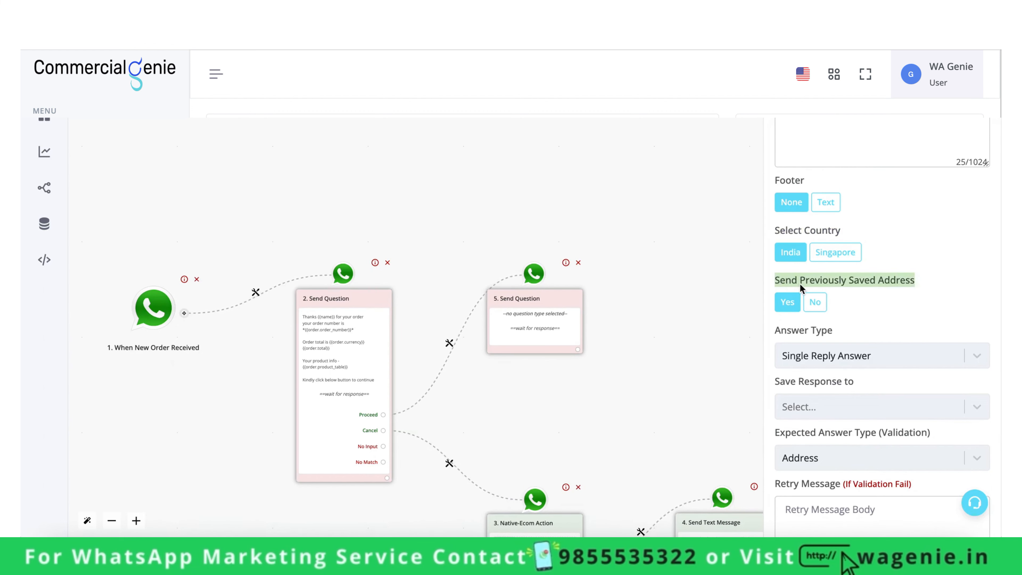
{"action": "scroll", "coordinate": [922, 309], "scroll_direction": "down", "scroll_amount": 3}
{"action": "scroll", "coordinate": [922, 312], "scroll_direction": "up", "scroll_amount": 8}
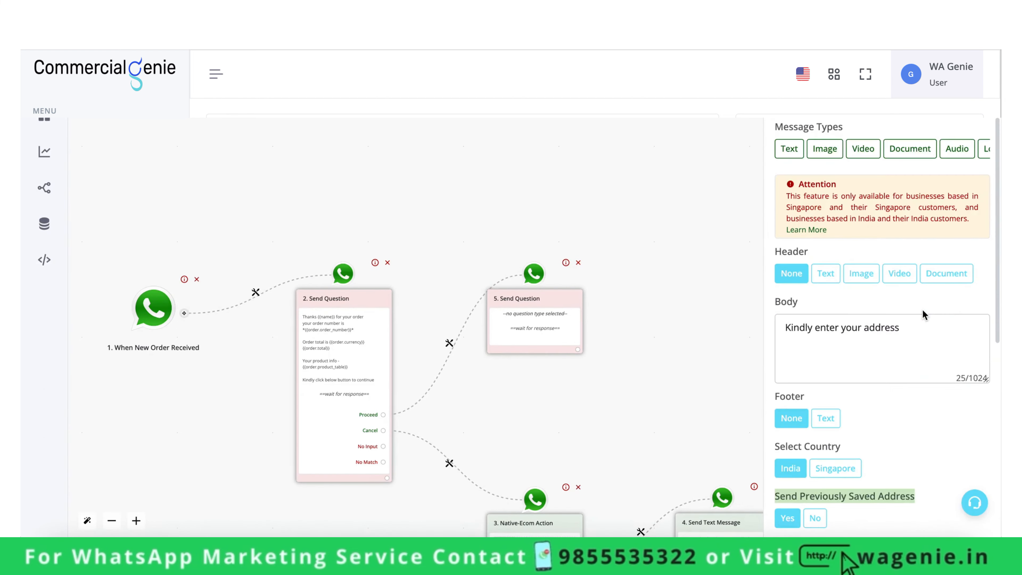
{"action": "scroll", "coordinate": [923, 314], "scroll_direction": "down", "scroll_amount": 9}
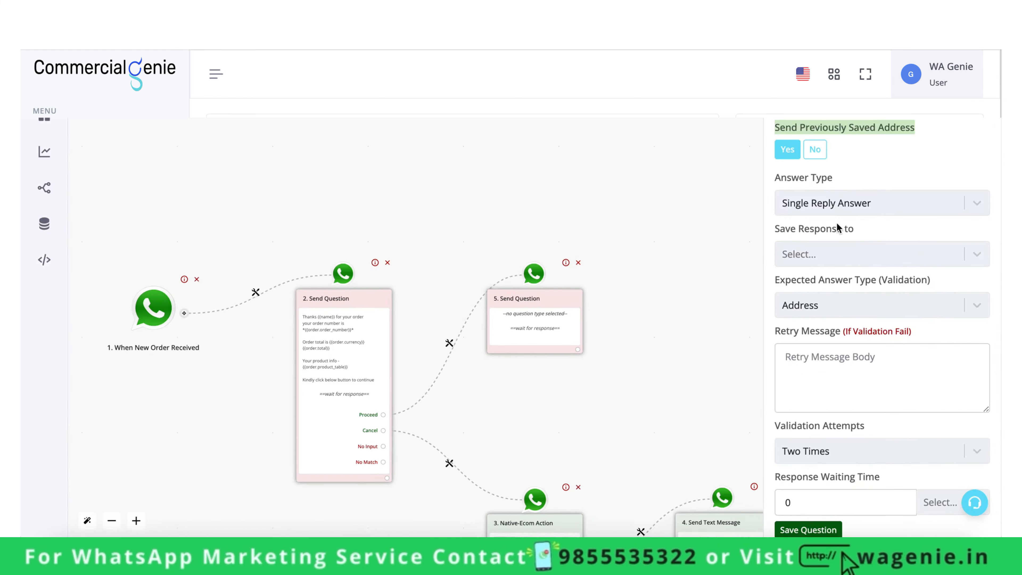
{"action": "scroll", "coordinate": [845, 233], "scroll_direction": "up", "scroll_amount": 9}
{"action": "scroll", "coordinate": [860, 435], "scroll_direction": "down", "scroll_amount": 9}
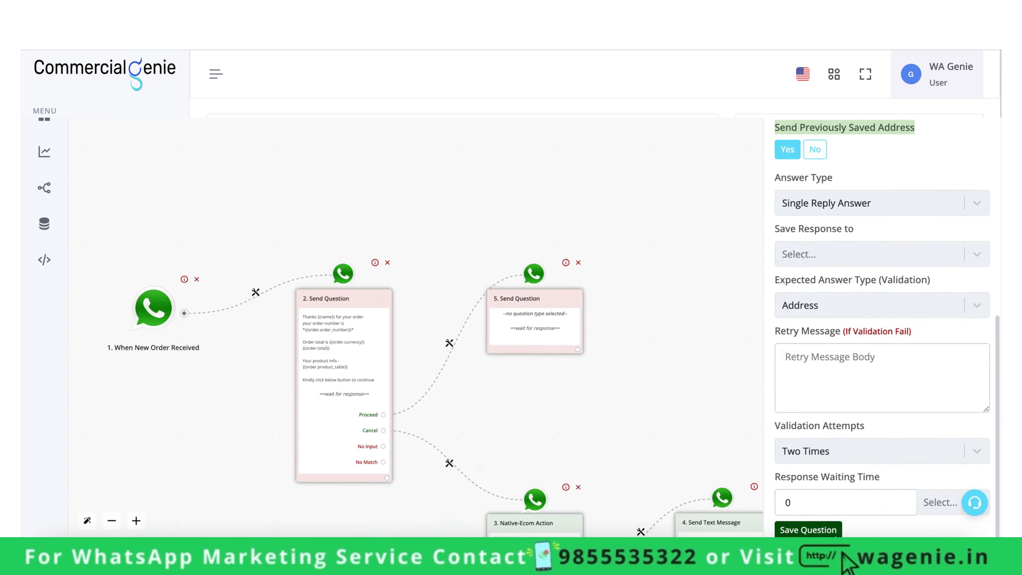
{"action": "left_click", "coordinate": [835, 531]}
Step: Move the address question block up and attach a Native Ecommerce Update Order action to its output
{"action": "left_click_drag", "start_coordinate": [565, 302], "coordinate": [564, 240]}
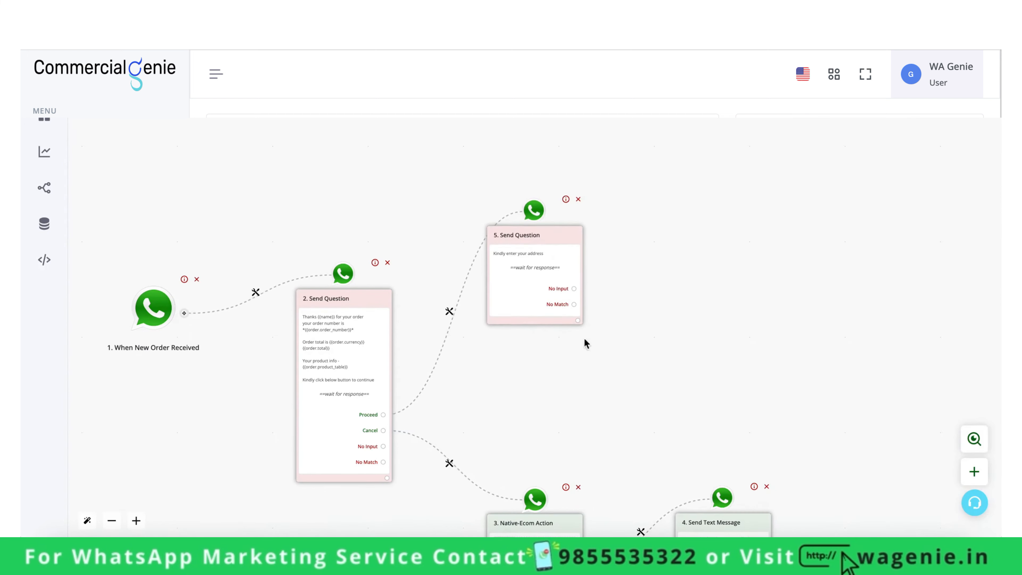
{"action": "left_click", "coordinate": [579, 322]}
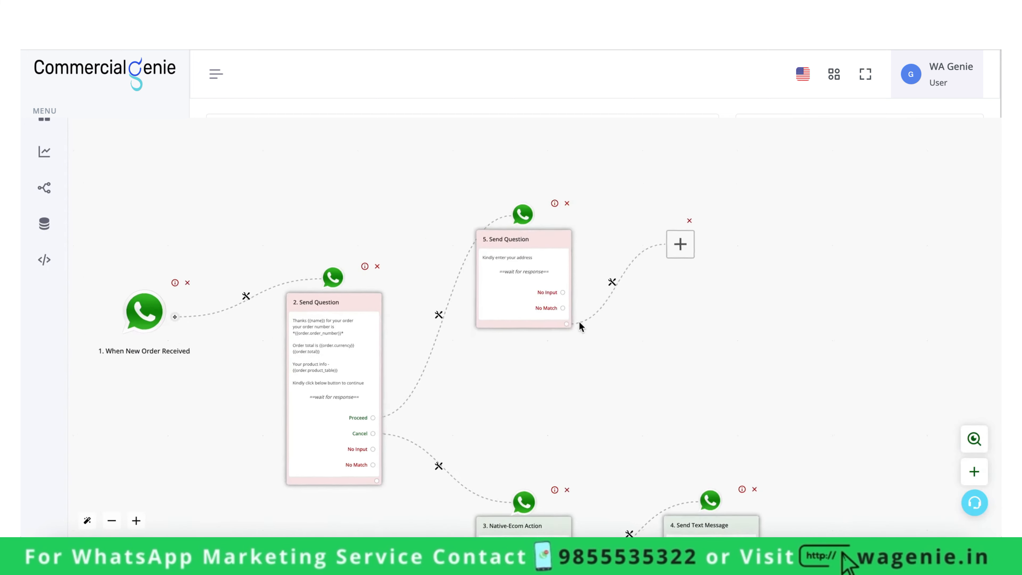
{"action": "left_click", "coordinate": [499, 286]}
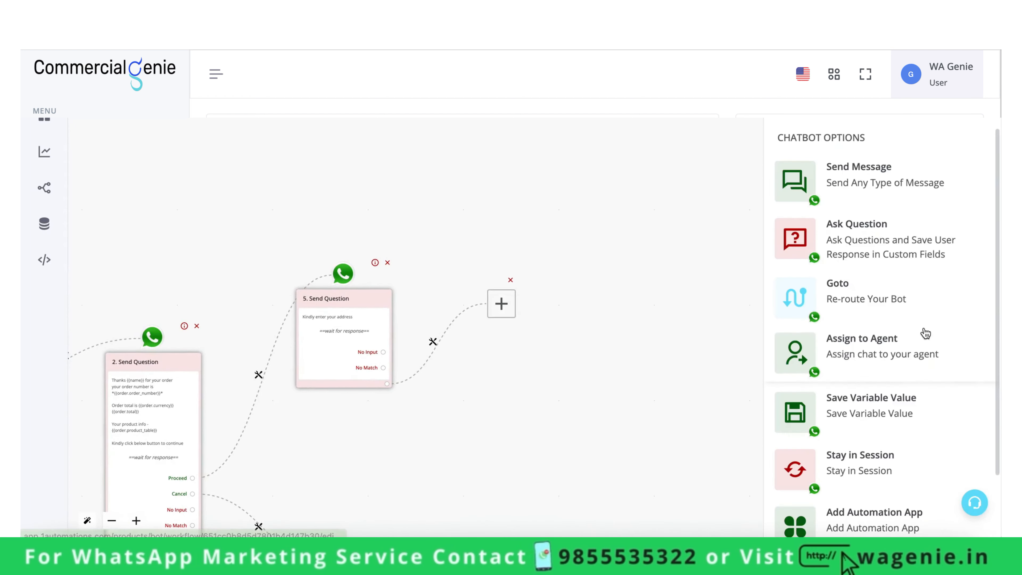
{"action": "scroll", "coordinate": [924, 333], "scroll_direction": "down", "scroll_amount": 2}
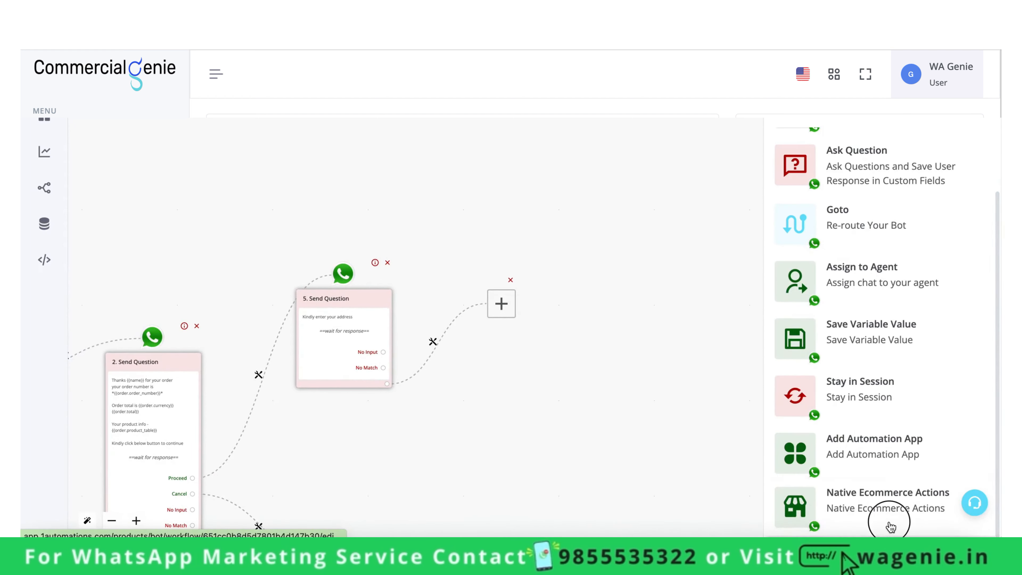
{"action": "left_click", "coordinate": [890, 524]}
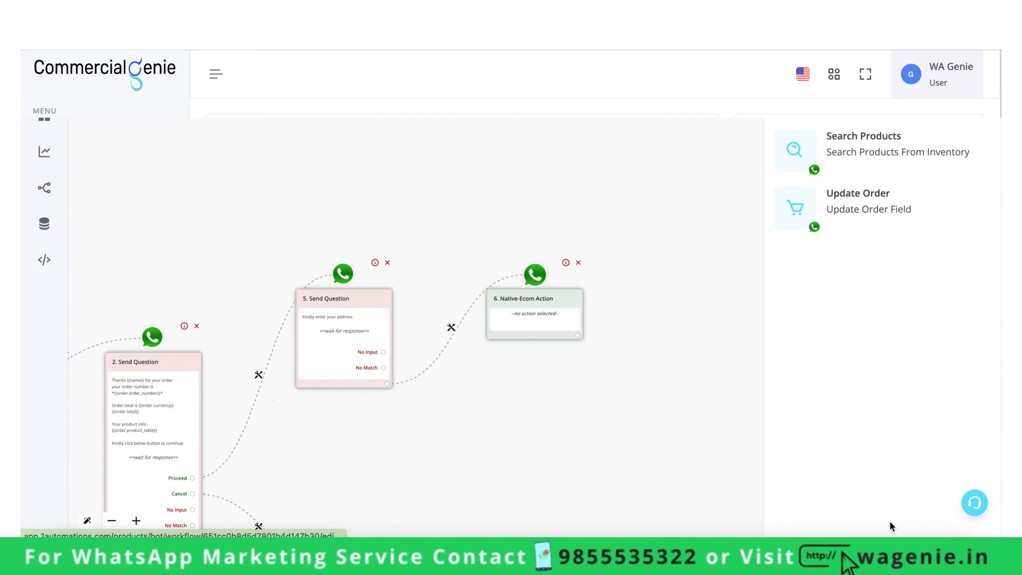
{"action": "left_click", "coordinate": [845, 206]}
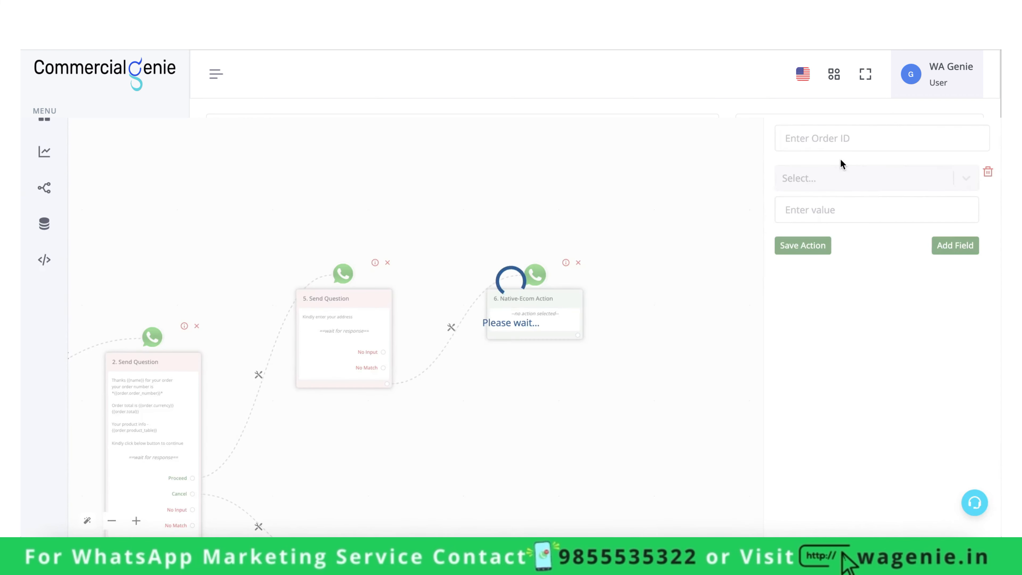
Step: Set the action's order ID to {{order.id}} and choose Billing as the field updated with {{last_incoming_address_message}}
{"action": "left_click", "coordinate": [834, 136]}
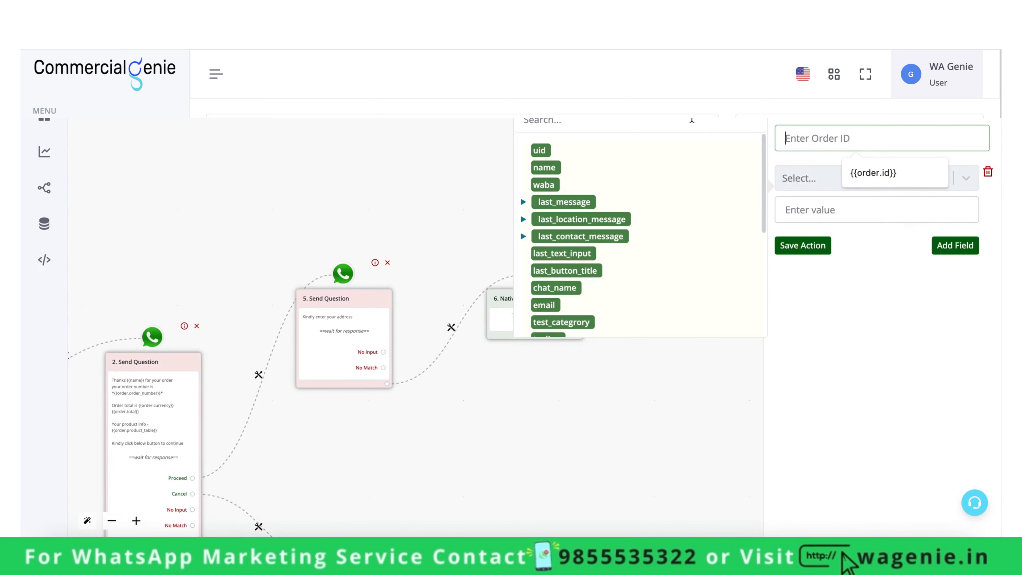
{"action": "left_click", "coordinate": [545, 168]}
{"action": "left_click", "coordinate": [855, 176]}
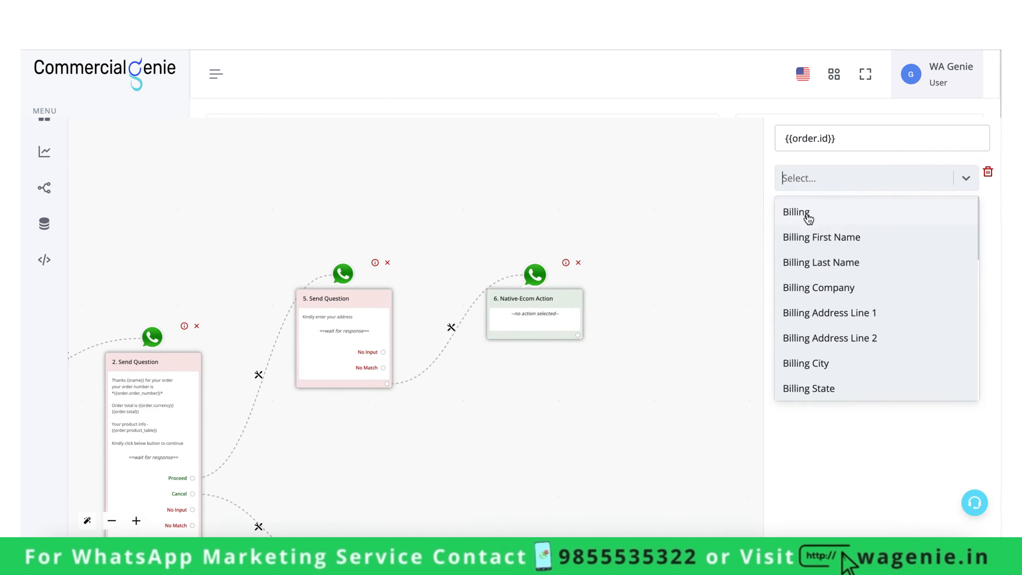
{"action": "scroll", "coordinate": [826, 250], "scroll_direction": "down", "scroll_amount": 3}
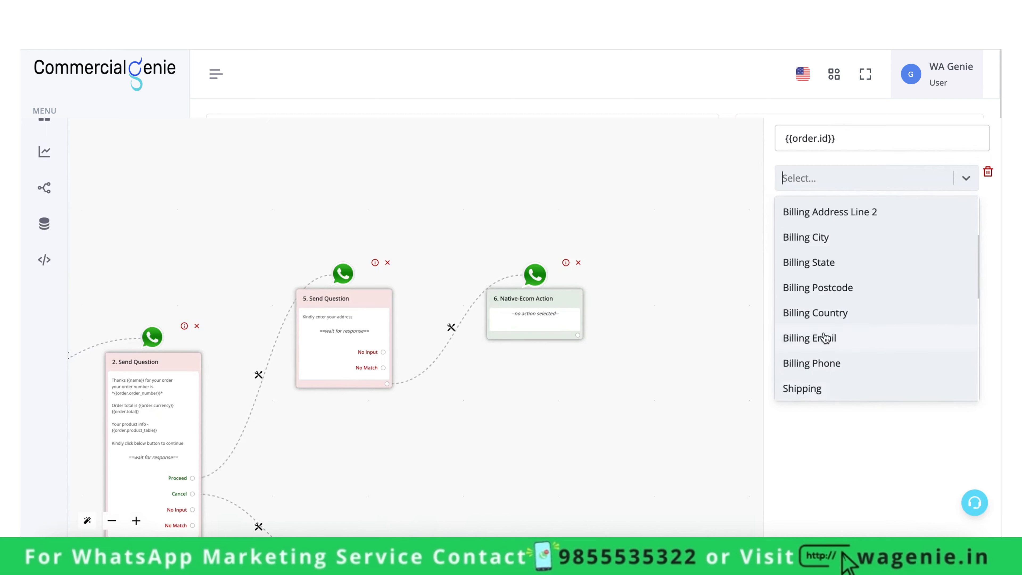
{"action": "scroll", "coordinate": [816, 290], "scroll_direction": "up", "scroll_amount": 3}
{"action": "left_click", "coordinate": [801, 211]}
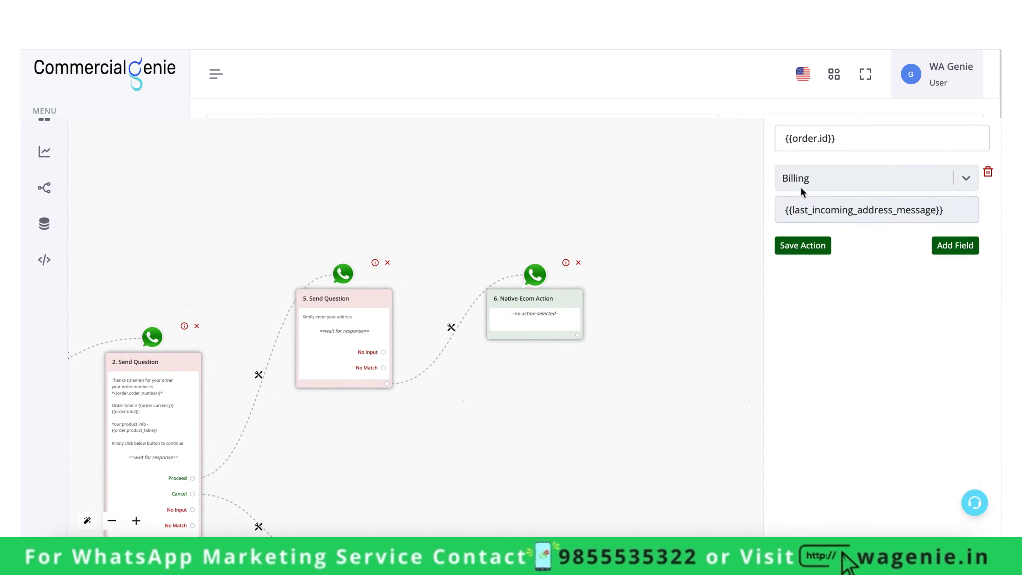
{"action": "triple_click", "coordinate": [829, 209]}
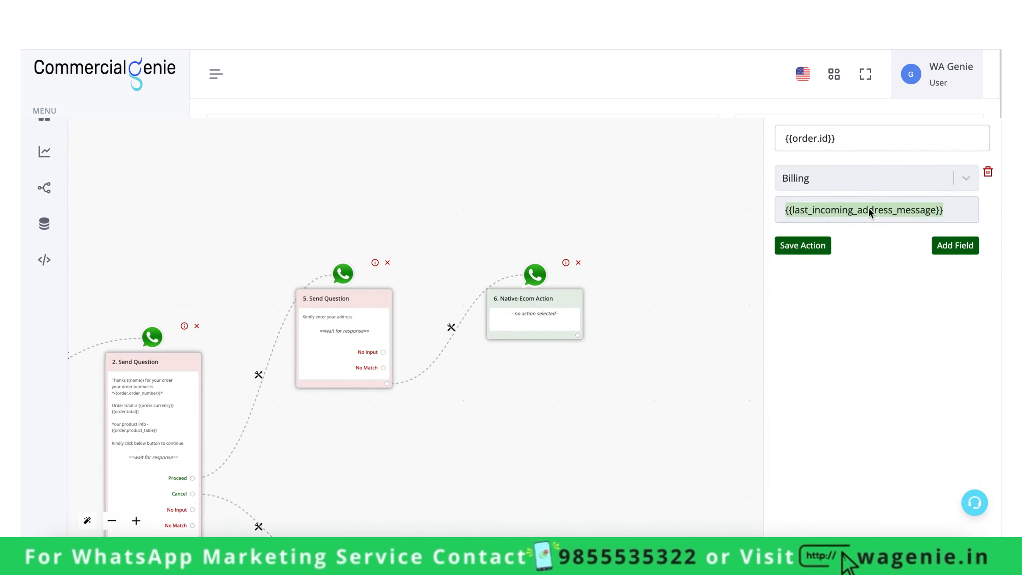
Step: Add Shipping as a second field to update and save the Update Order action
{"action": "left_click", "coordinate": [953, 246]}
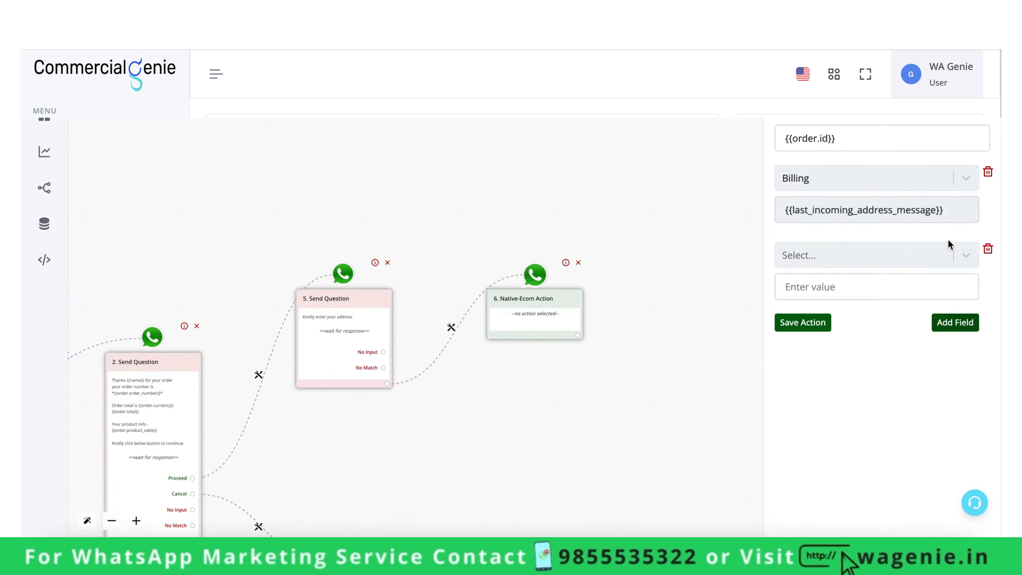
{"action": "left_click", "coordinate": [873, 265]}
{"action": "scroll", "coordinate": [855, 375], "scroll_direction": "down", "scroll_amount": 4}
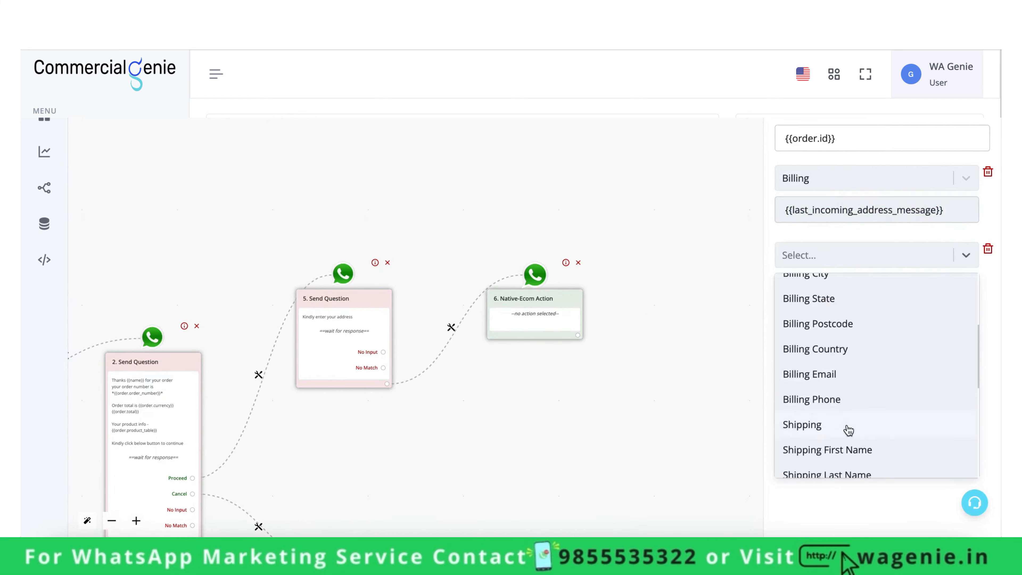
{"action": "left_click", "coordinate": [849, 430]}
{"action": "left_click", "coordinate": [865, 256]}
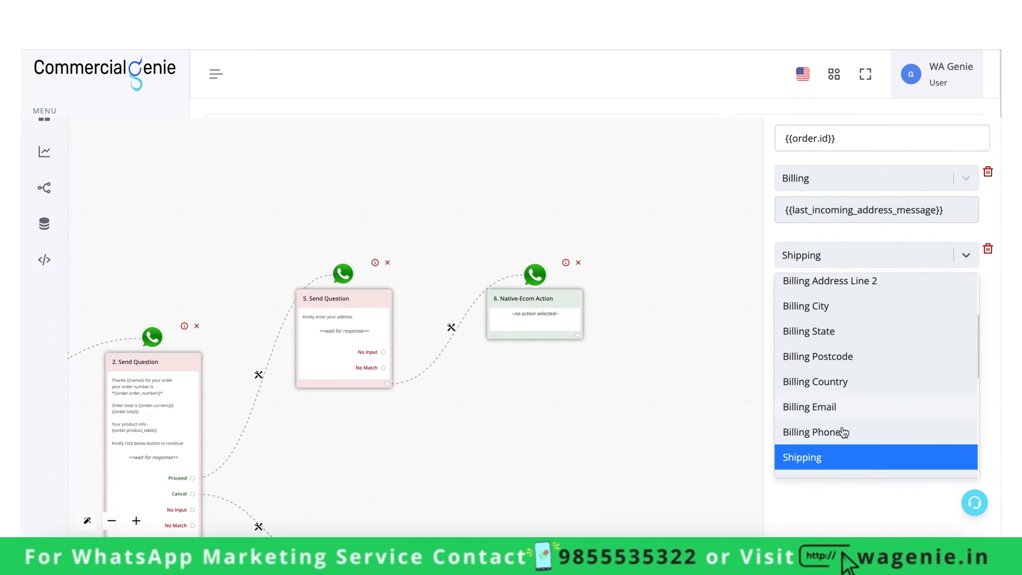
{"action": "scroll", "coordinate": [844, 432], "scroll_direction": "down", "scroll_amount": 2}
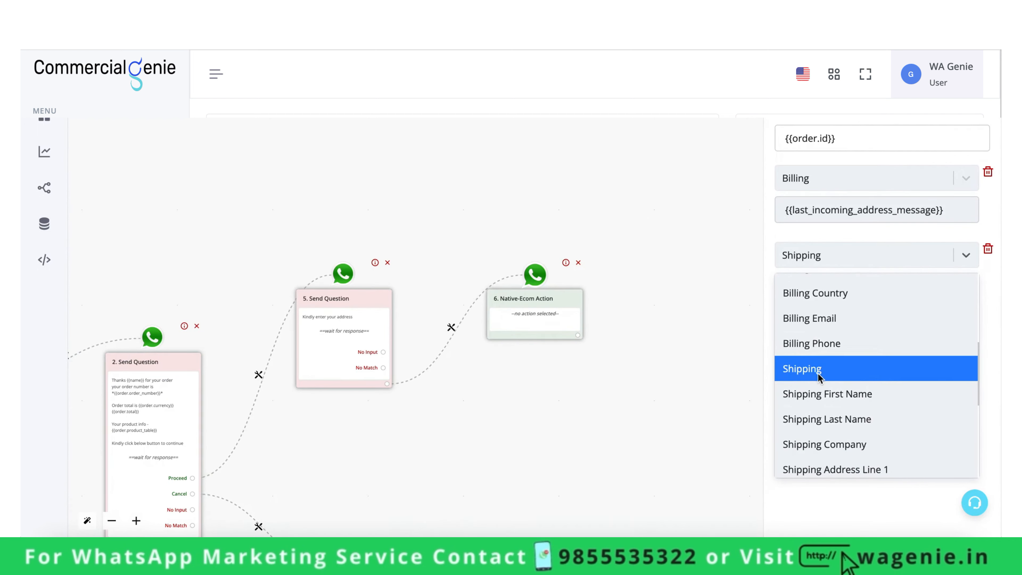
{"action": "left_click", "coordinate": [899, 254]}
{"action": "left_click", "coordinate": [821, 321]}
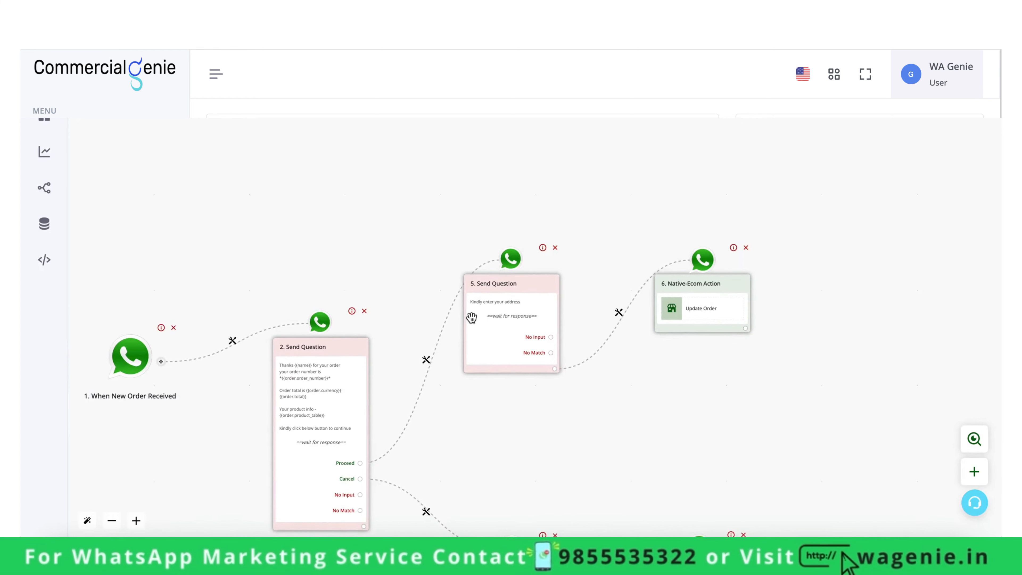
Step: Delete the connection from Proceed to the address question and move the address question and its Update Order block up out of the way
{"action": "left_click", "coordinate": [425, 359]}
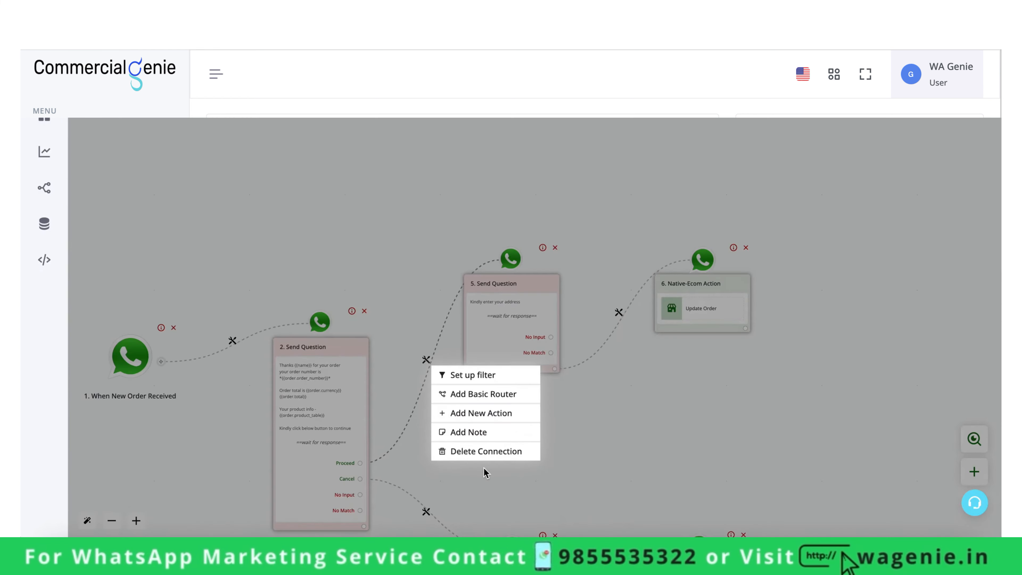
{"action": "left_click", "coordinate": [487, 451]}
{"action": "left_click_drag", "start_coordinate": [510, 259], "coordinate": [511, 109]}
{"action": "left_click_drag", "start_coordinate": [710, 266], "coordinate": [718, 135]}
Step: Branch the Proceed choice of the order question to a new Ask Question block of the Text type
{"action": "left_click", "coordinate": [361, 462]}
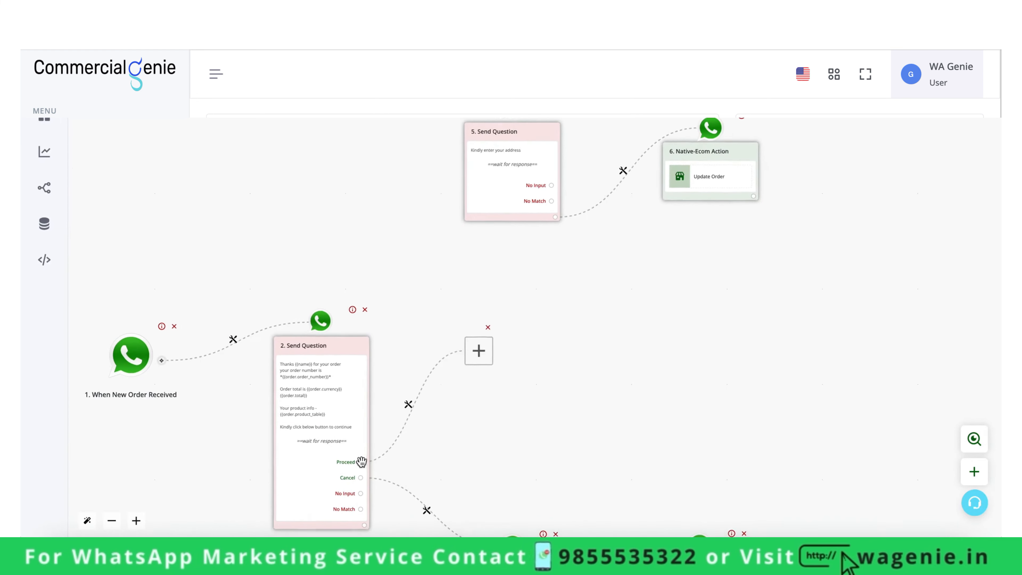
{"action": "left_click_drag", "start_coordinate": [380, 419], "coordinate": [402, 372]}
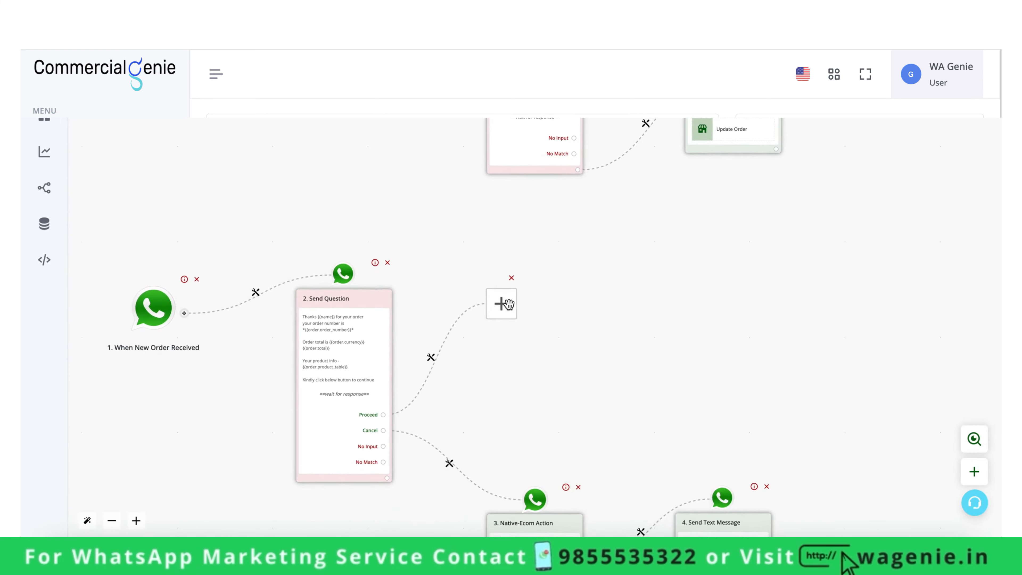
{"action": "left_click", "coordinate": [500, 303]}
{"action": "left_click", "coordinate": [856, 225]}
{"action": "left_click", "coordinate": [889, 157]}
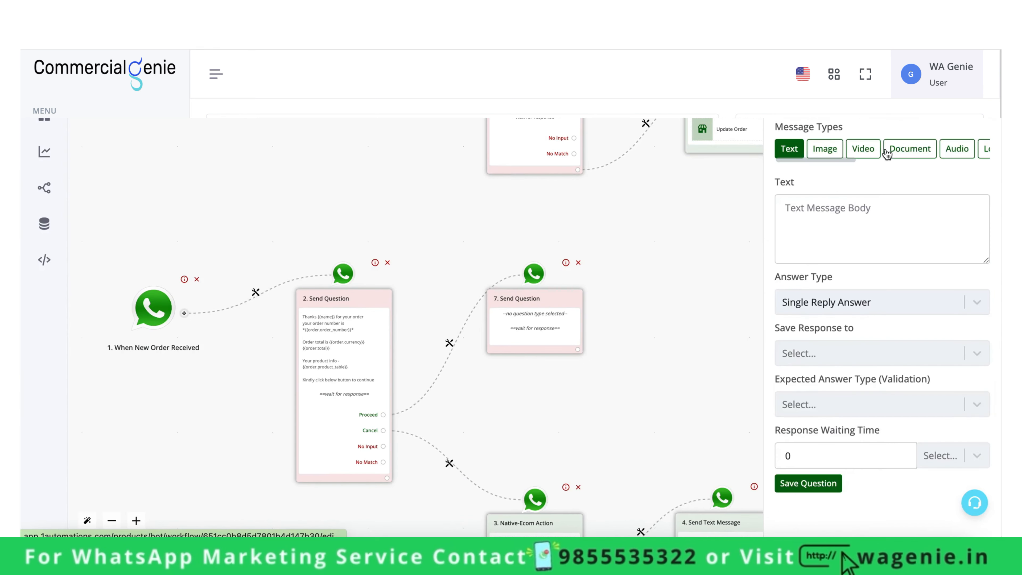
Step: Set the new question's text to "Kindly let us know your zip" and save it
{"action": "left_click", "coordinate": [874, 221]}
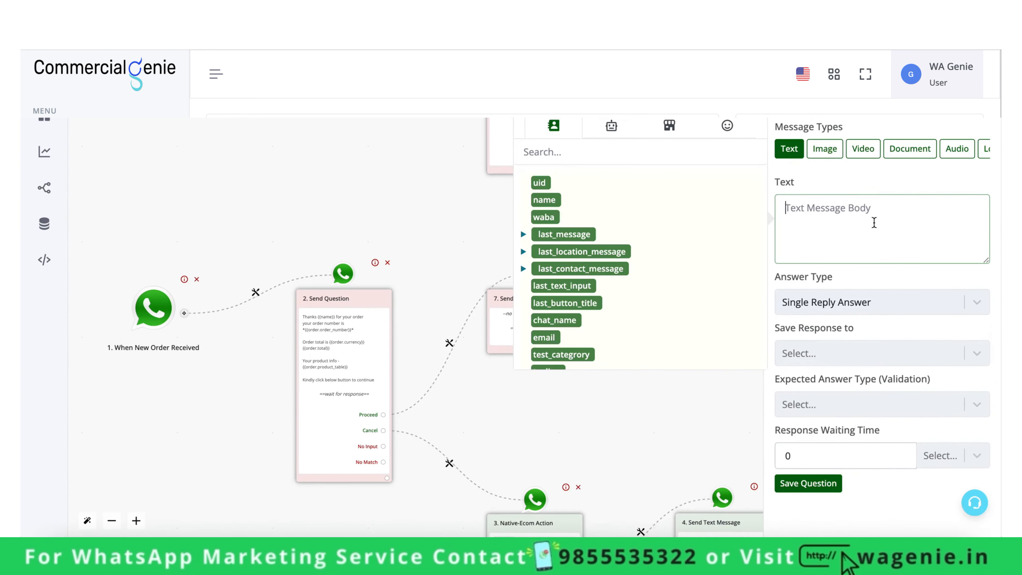
{"action": "type", "text": "K"}
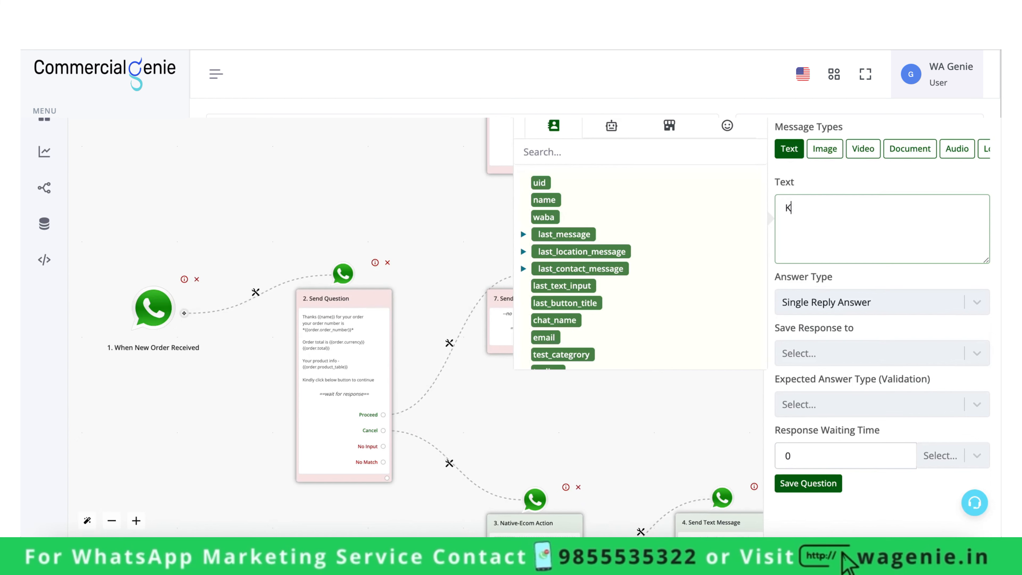
{"action": "type", "text": "indly let us know your zip"}
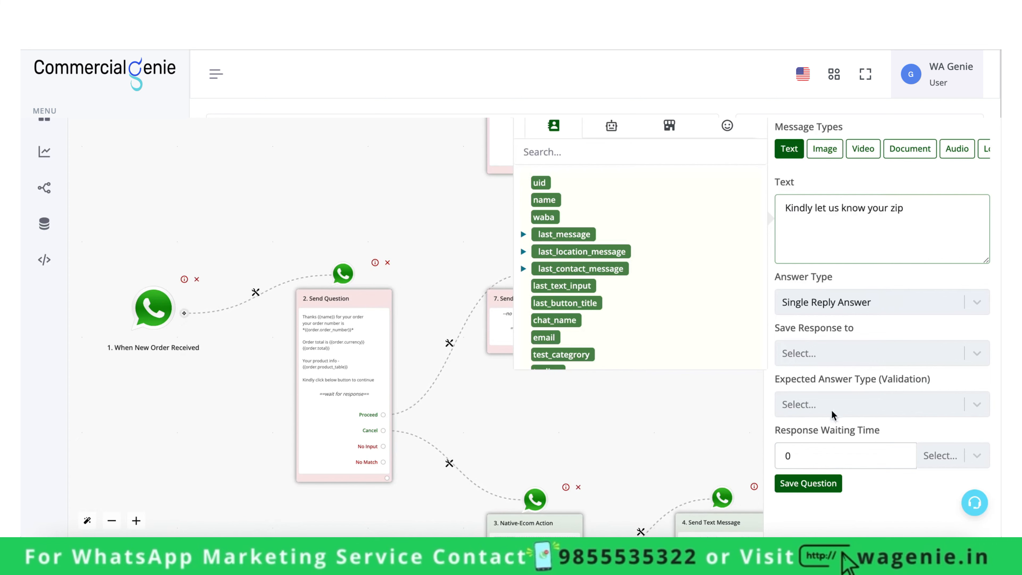
{"action": "left_click", "coordinate": [829, 485]}
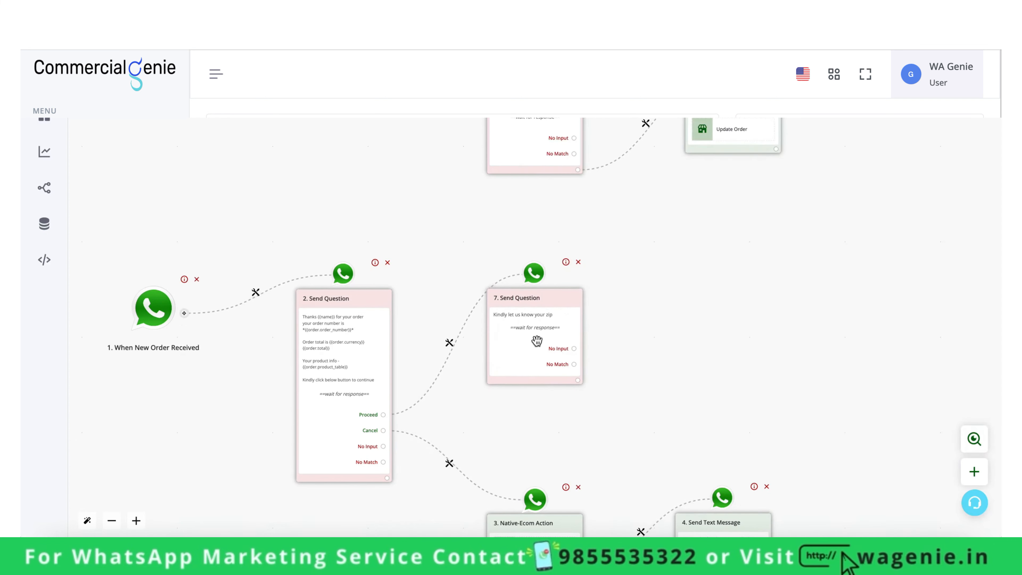
{"action": "left_click", "coordinate": [536, 321]}
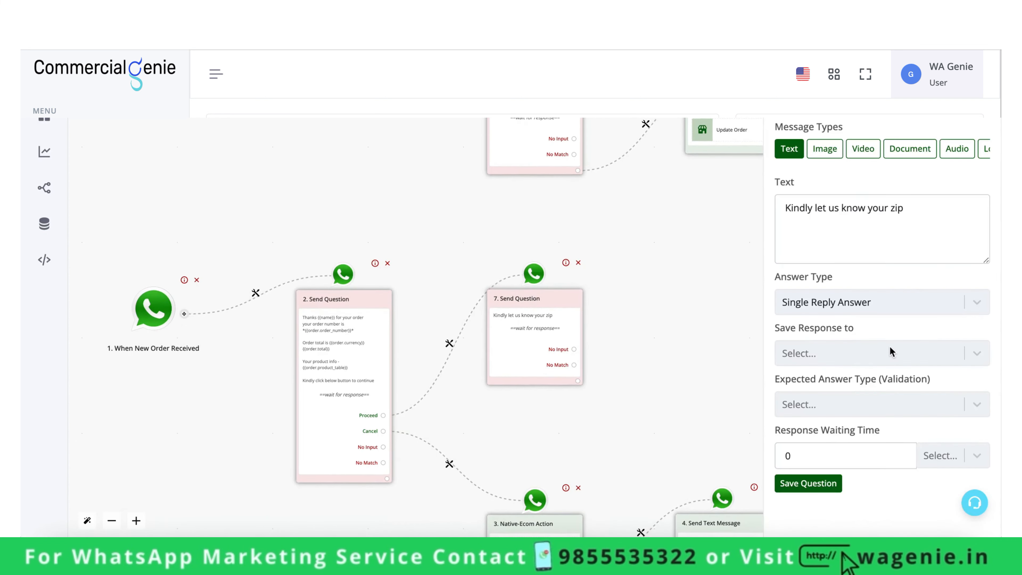
{"action": "left_click", "coordinate": [830, 486]}
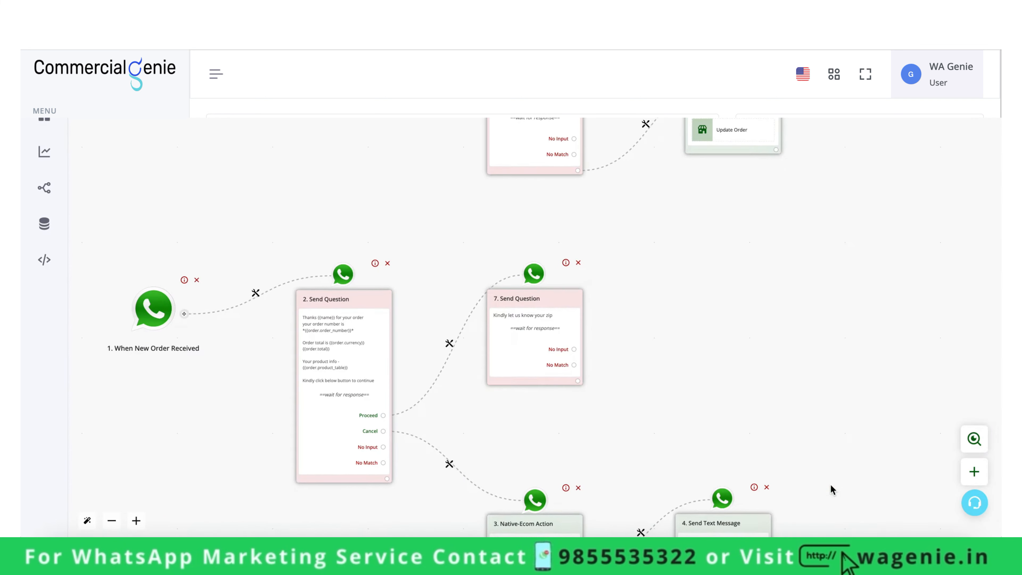
Step: Attach a Native Ecommerce Update Order action to the output of the zip question
{"action": "left_click", "coordinate": [578, 381]}
{"action": "left_click", "coordinate": [501, 304]}
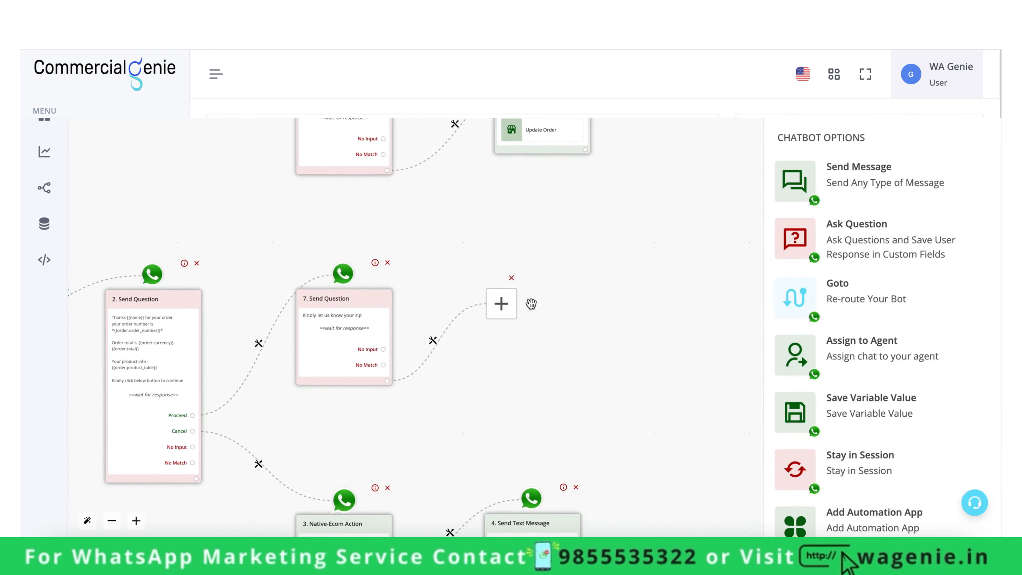
{"action": "scroll", "coordinate": [868, 376], "scroll_direction": "down", "scroll_amount": 2}
{"action": "left_click", "coordinate": [881, 504]}
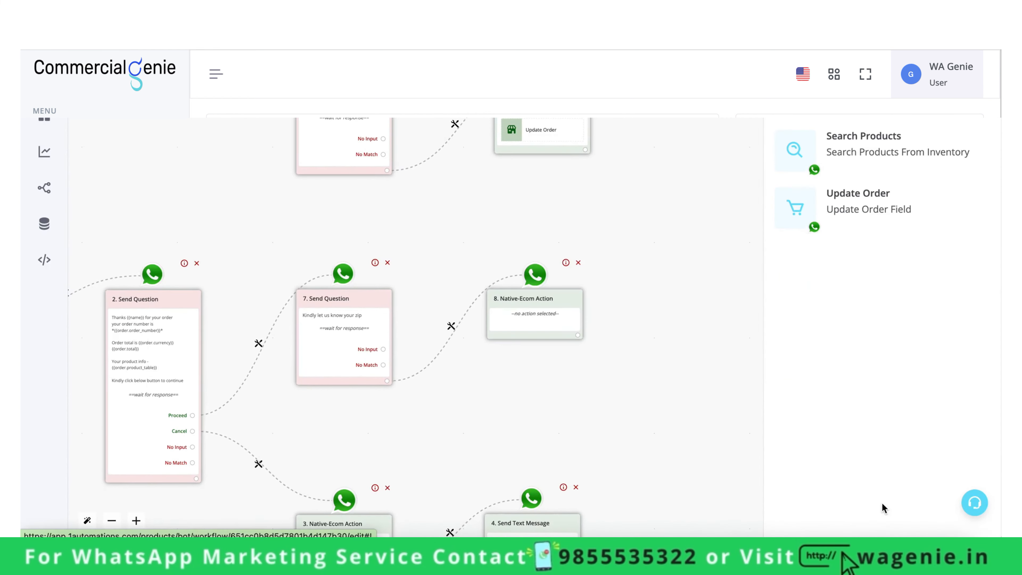
{"action": "left_click", "coordinate": [868, 201]}
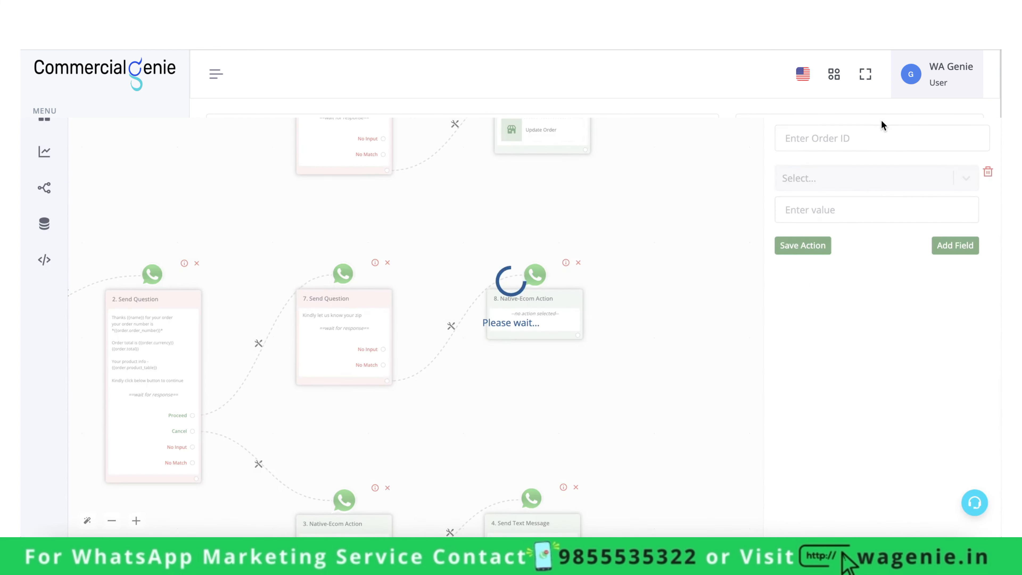
Step: Set the new action's order ID to {{order.id}} and choose Billing Postcode as the field to update
{"action": "left_click", "coordinate": [875, 142]}
{"action": "scroll", "coordinate": [640, 233], "scroll_direction": "down", "scroll_amount": 5}
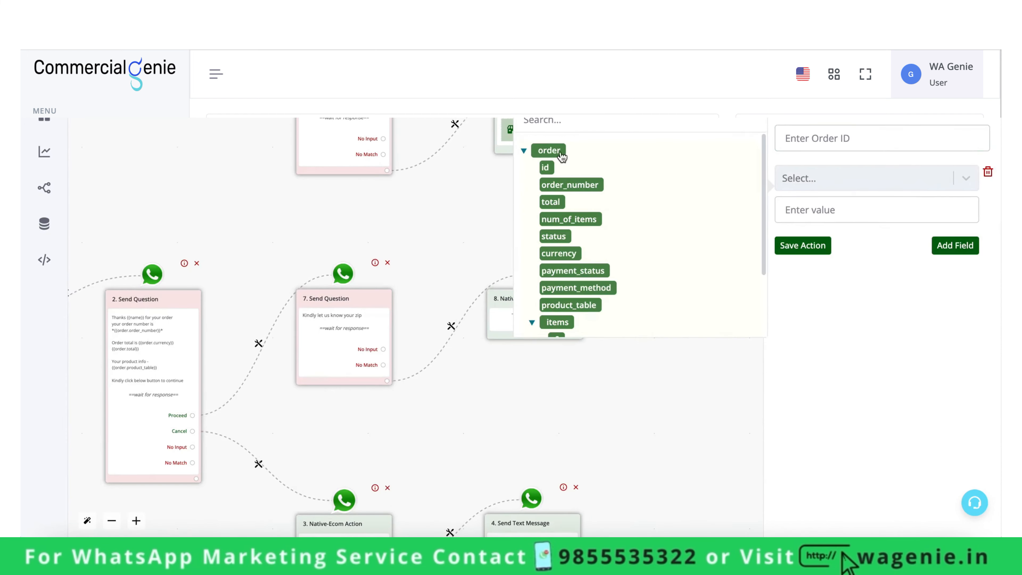
{"action": "left_click", "coordinate": [548, 167]}
{"action": "left_click", "coordinate": [810, 172]}
{"action": "scroll", "coordinate": [828, 292], "scroll_direction": "down", "scroll_amount": 3}
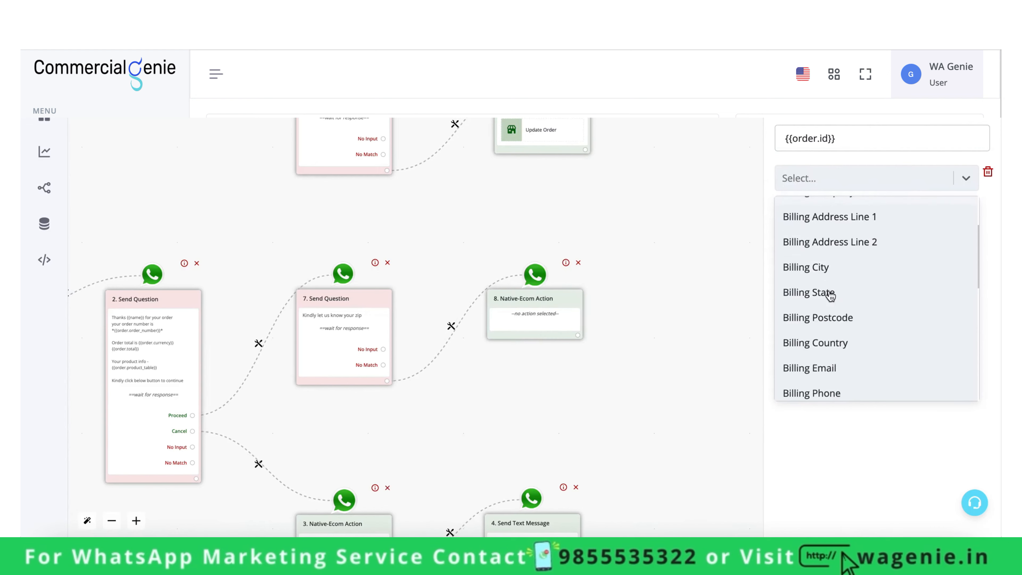
{"action": "scroll", "coordinate": [828, 292], "scroll_direction": "up", "scroll_amount": 3}
{"action": "scroll", "coordinate": [830, 296], "scroll_direction": "down", "scroll_amount": 3}
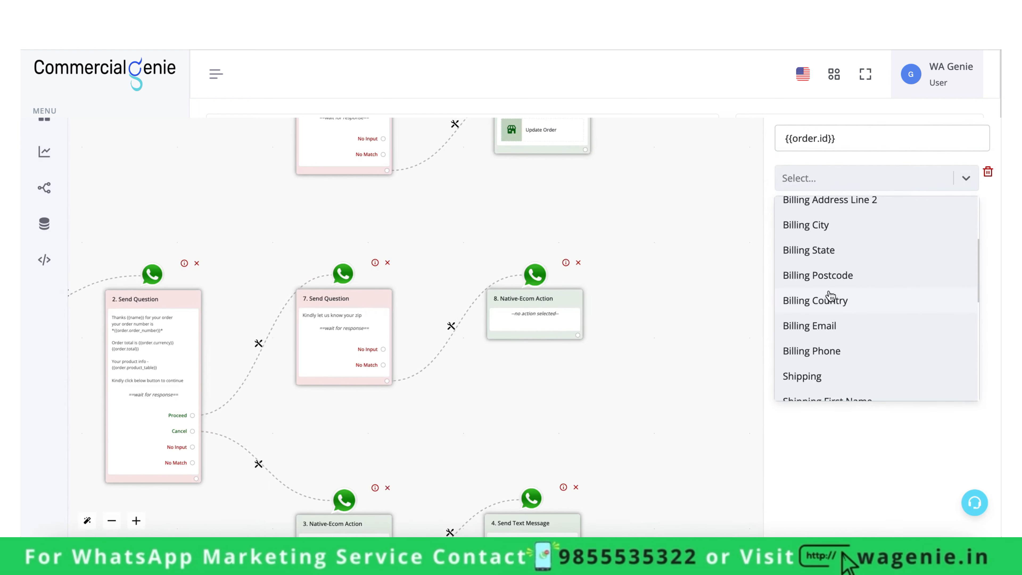
{"action": "scroll", "coordinate": [830, 296], "scroll_direction": "up", "scroll_amount": 1}
{"action": "left_click", "coordinate": [833, 307]}
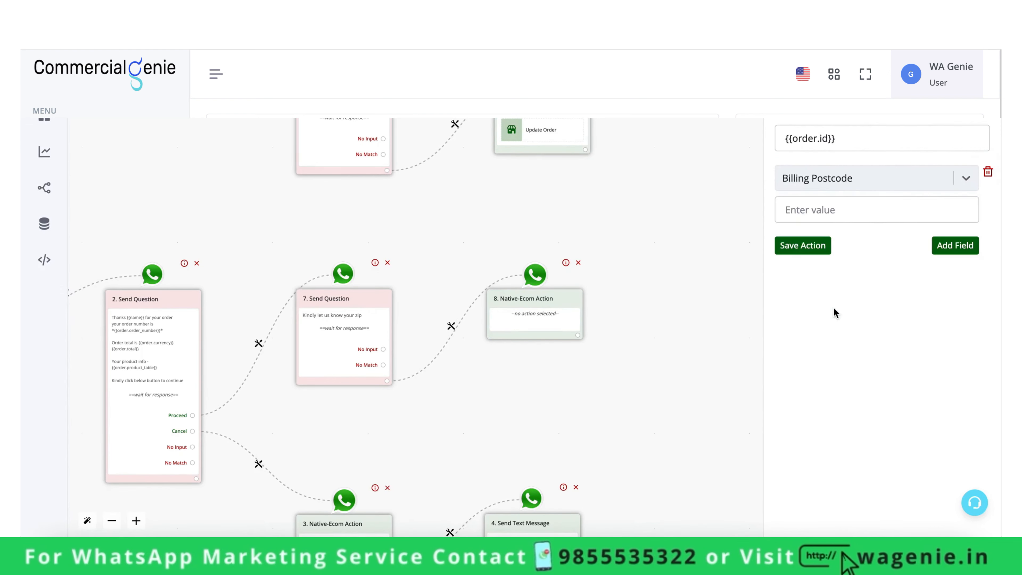
Step: Use the last_text_input variable as the Billing Postcode value and save the action
{"action": "left_click", "coordinate": [868, 217]}
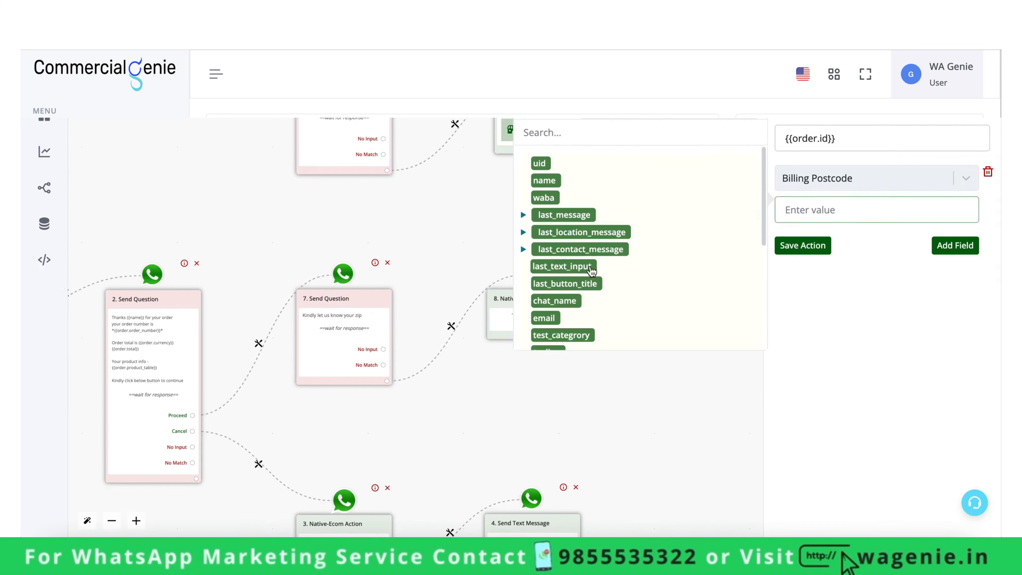
{"action": "left_click", "coordinate": [563, 266]}
{"action": "left_click", "coordinate": [802, 245]}
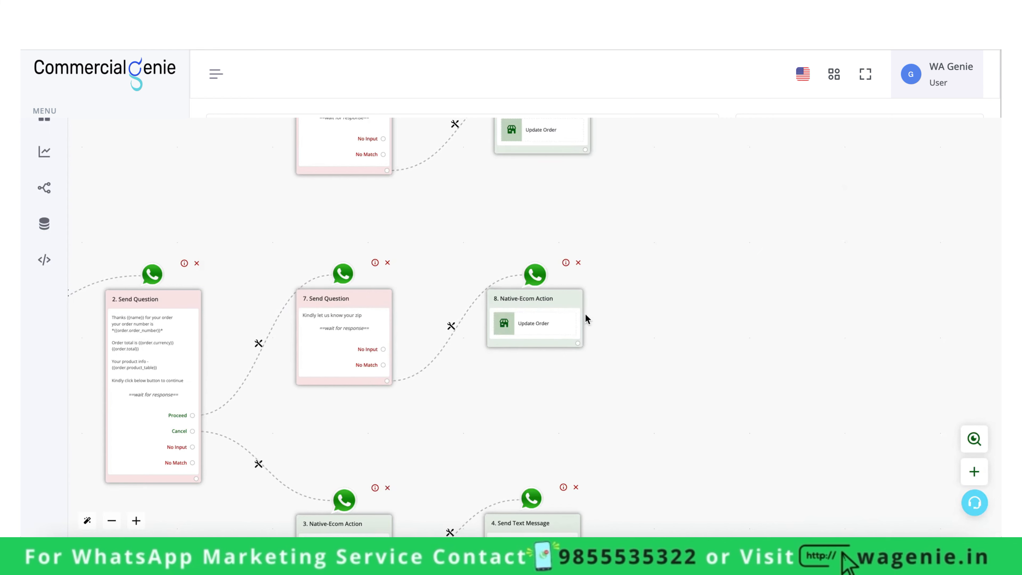
{"action": "left_click", "coordinate": [552, 322]}
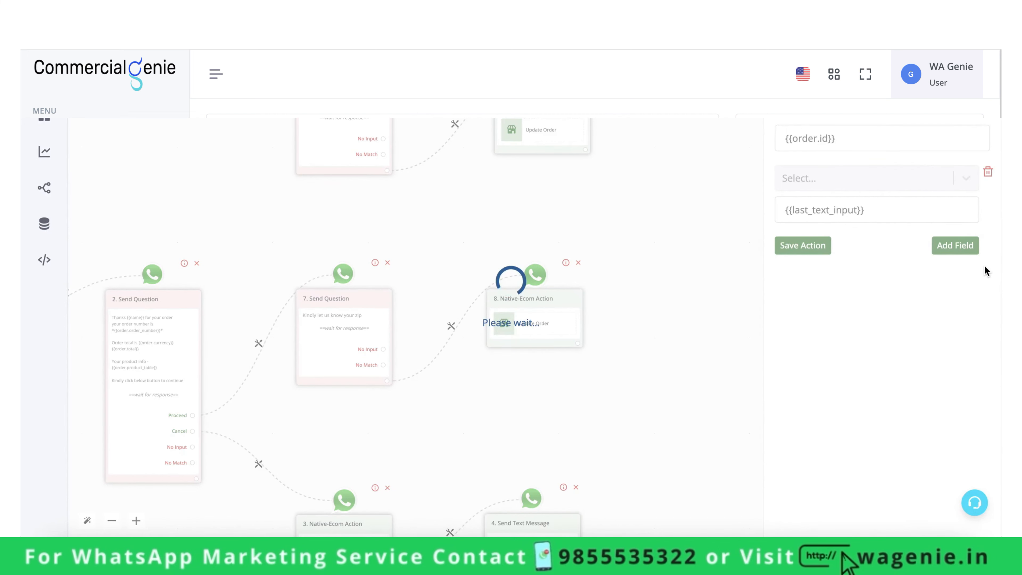
{"action": "left_click", "coordinate": [973, 250]}
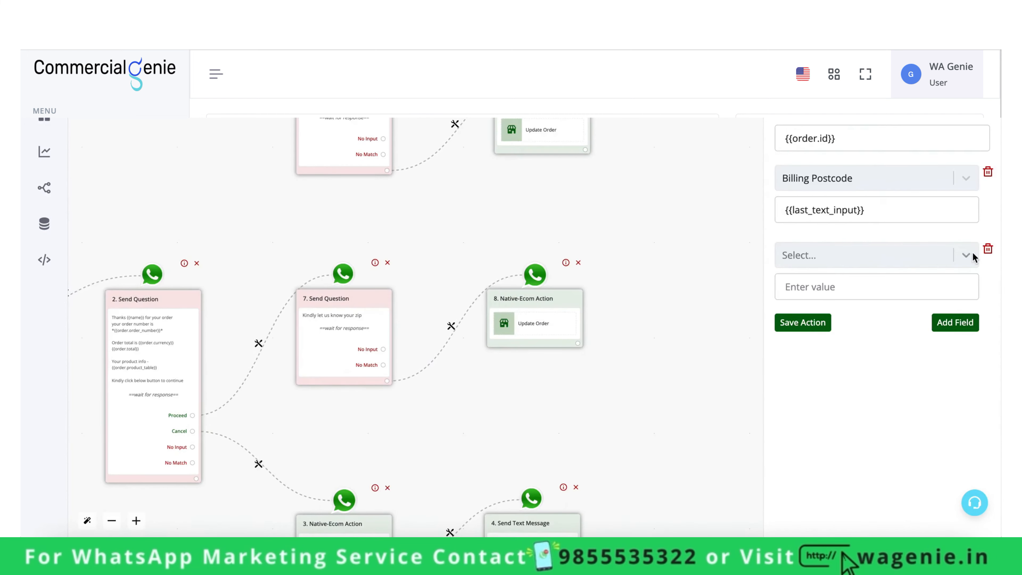
{"action": "left_click", "coordinate": [930, 260]}
{"action": "scroll", "coordinate": [905, 347], "scroll_direction": "down", "scroll_amount": 5}
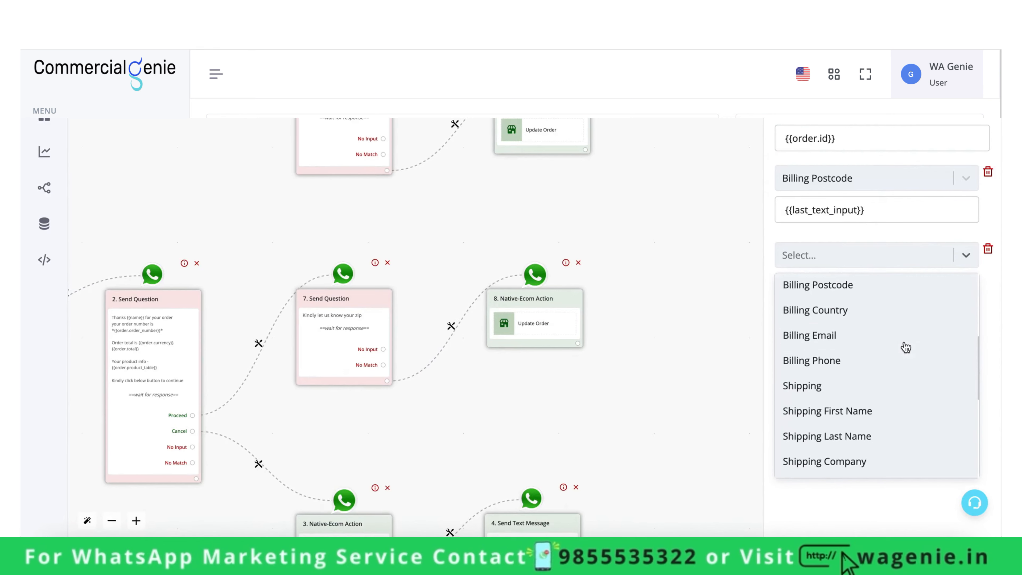
{"action": "scroll", "coordinate": [903, 347], "scroll_direction": "down", "scroll_amount": 3}
{"action": "scroll", "coordinate": [873, 427], "scroll_direction": "down", "scroll_amount": 3}
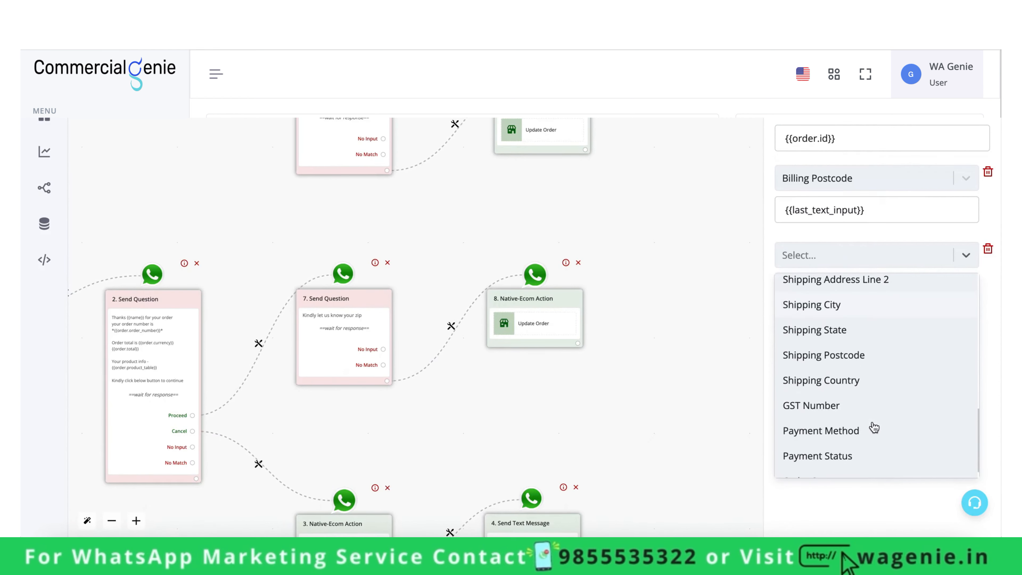
{"action": "left_click", "coordinate": [839, 365]}
{"action": "left_click", "coordinate": [844, 288]}
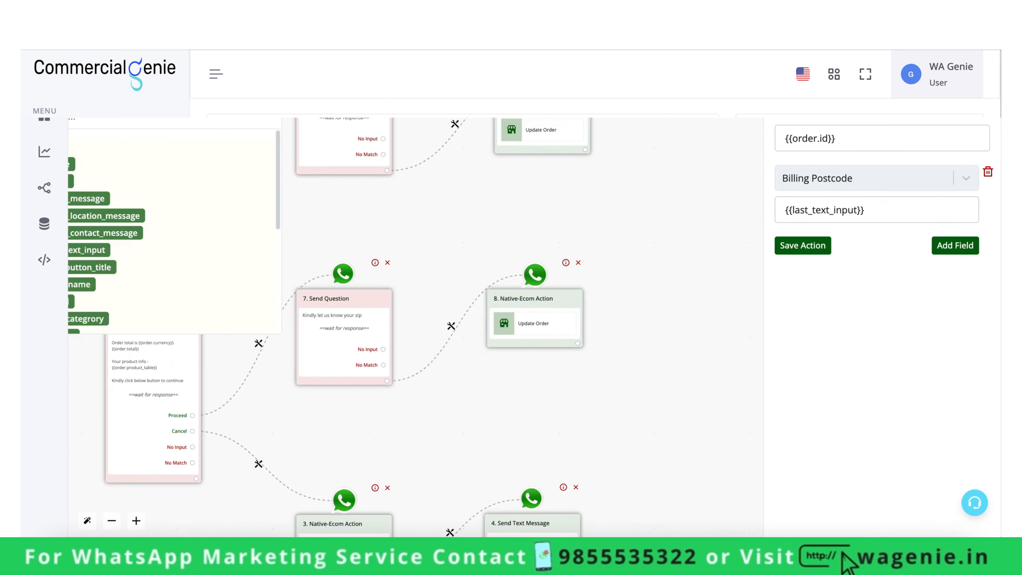
{"action": "key", "text": "Escape"}
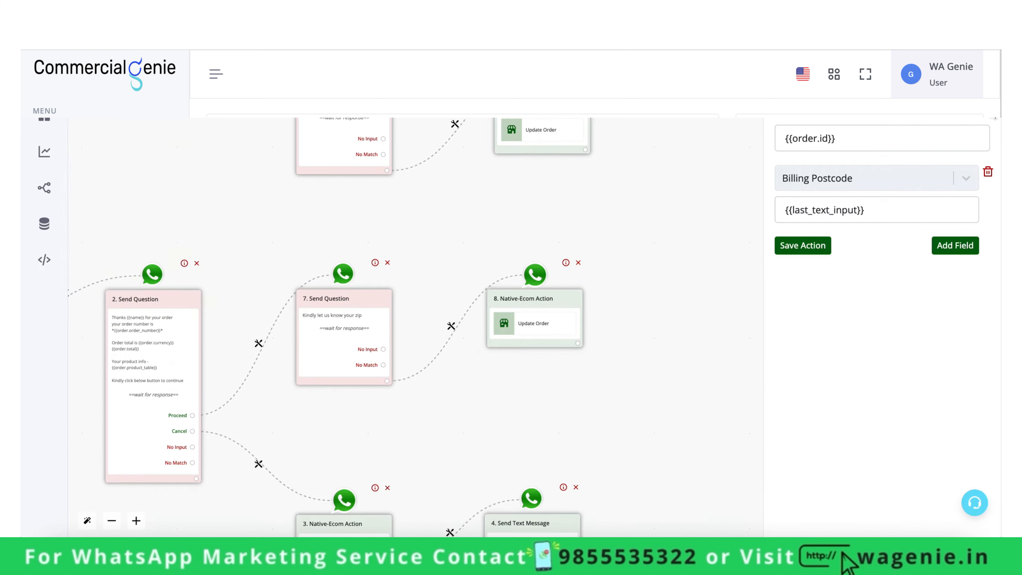
{"action": "left_click", "coordinate": [984, 106]}
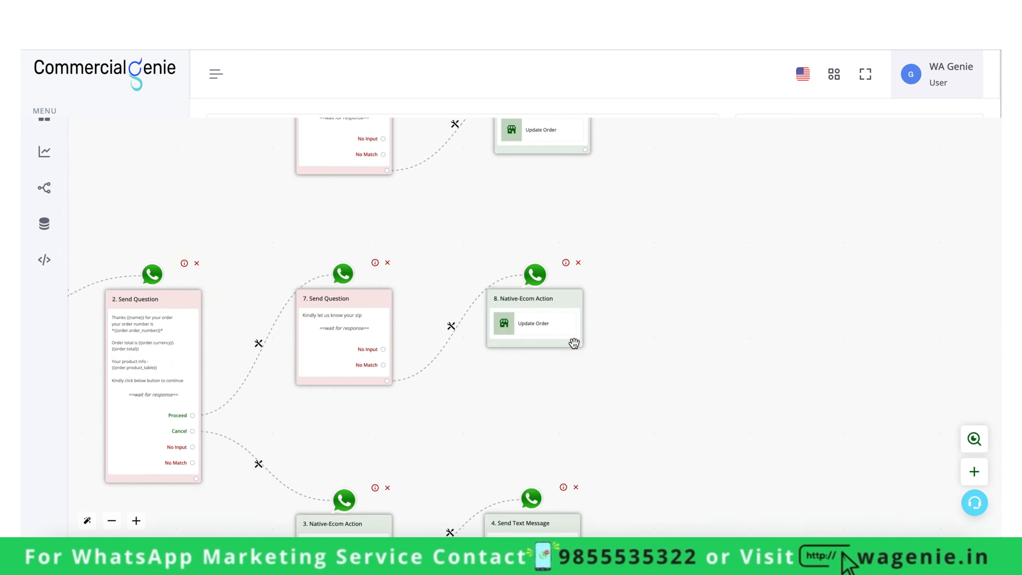
Step: Attach a new text question to the output of the Update Order action that follows the zip question
{"action": "left_click_drag", "start_coordinate": [573, 343], "coordinate": [686, 302]}
{"action": "left_click", "coordinate": [513, 302]}
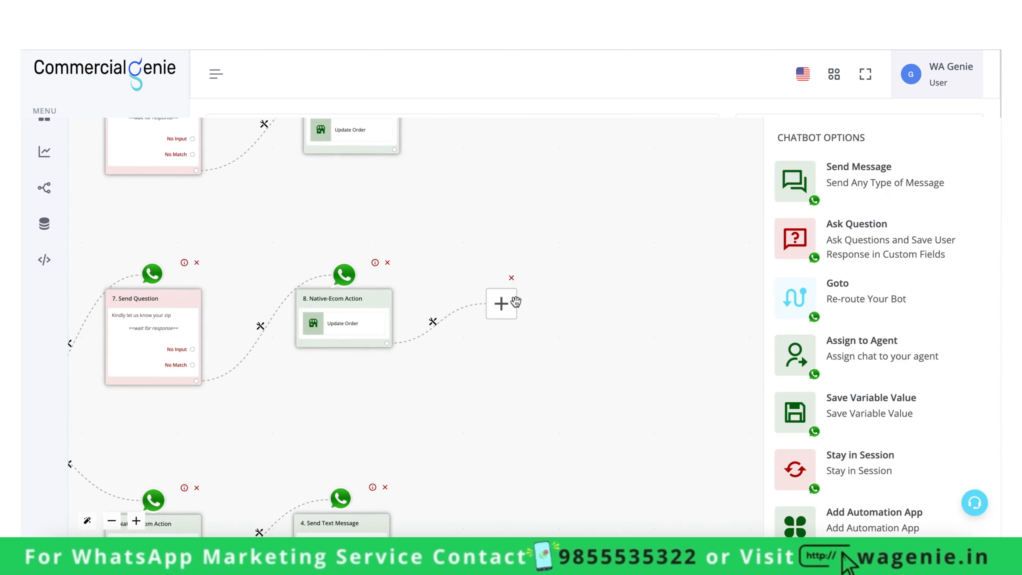
{"action": "left_click", "coordinate": [893, 237]}
{"action": "left_click", "coordinate": [894, 177]}
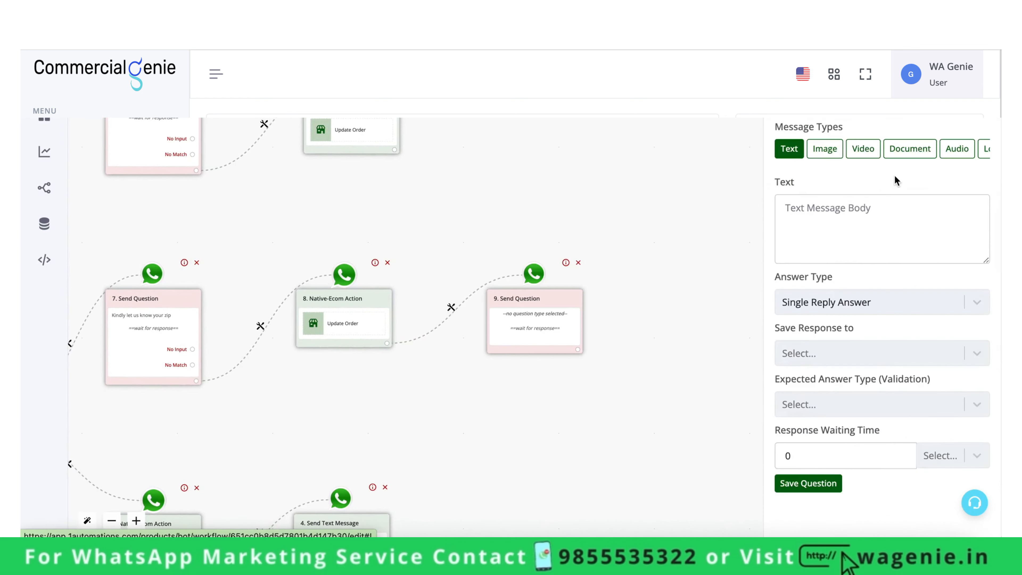
Step: Set the new question's text to "Kindly let us know your city" and save it
{"action": "left_click", "coordinate": [836, 259]}
{"action": "type", "text": "Kindly"}
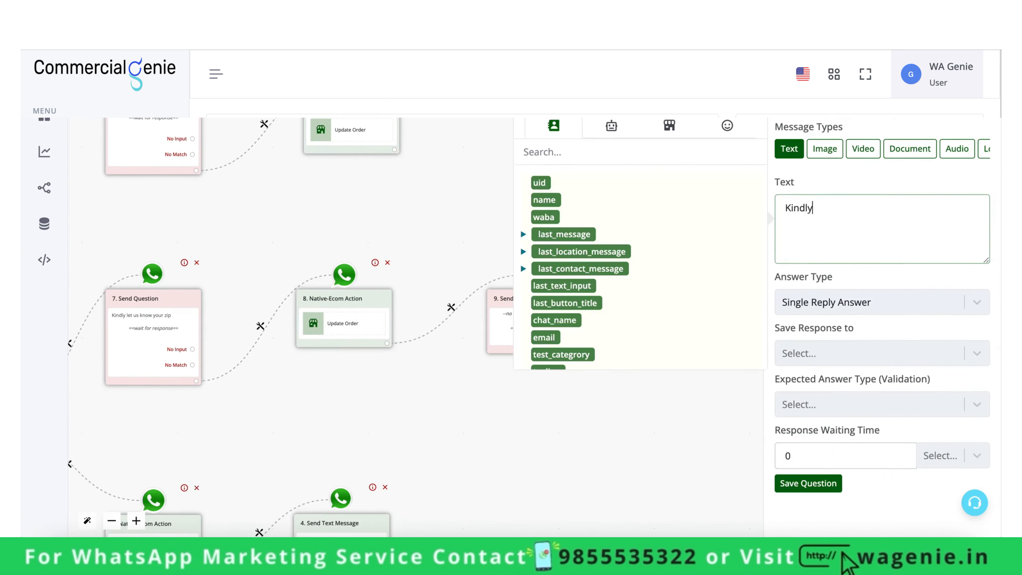
{"action": "type", "text": " let us know your city"}
{"action": "left_click", "coordinate": [807, 483]}
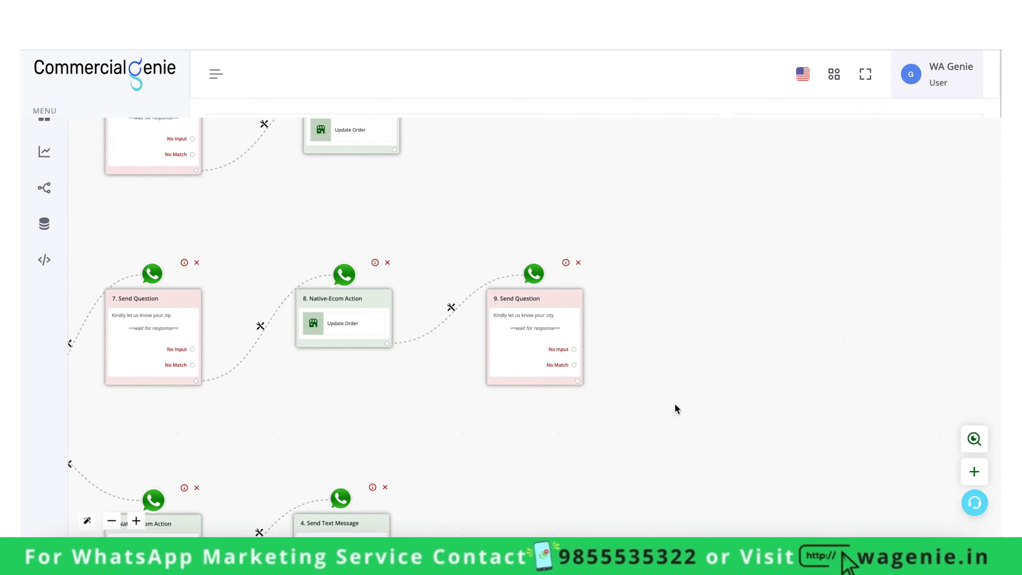
Step: Attach a Native Ecommerce Update Order action to the output of the city question
{"action": "left_click", "coordinate": [578, 381]}
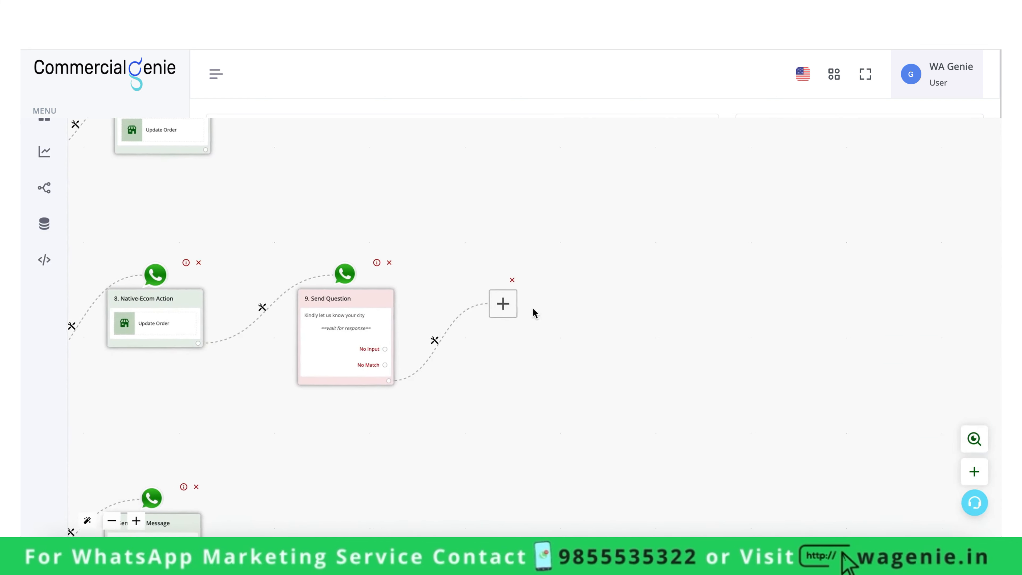
{"action": "left_click", "coordinate": [503, 306]}
{"action": "scroll", "coordinate": [873, 379], "scroll_direction": "down", "scroll_amount": 2}
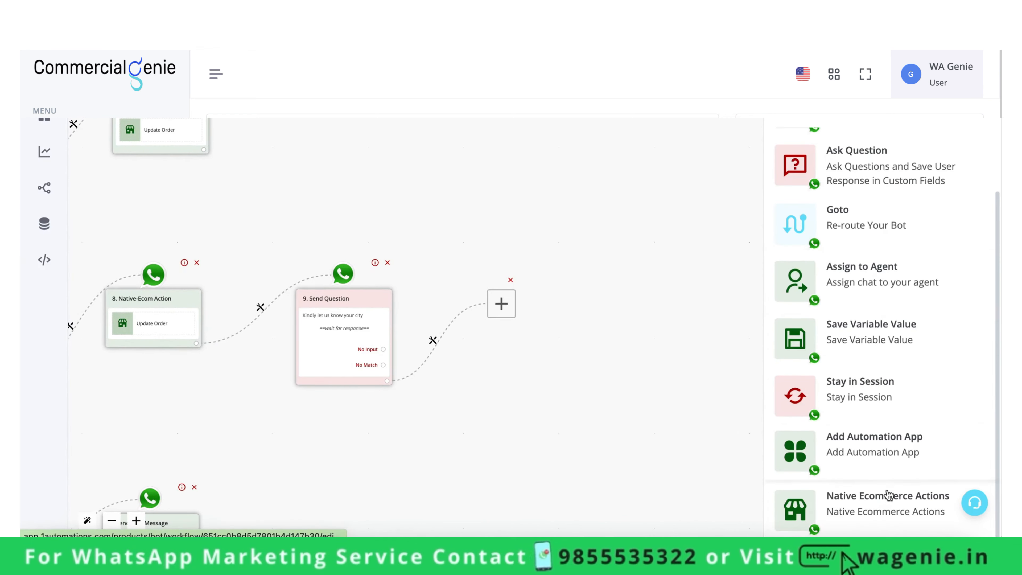
{"action": "left_click", "coordinate": [888, 503]}
{"action": "left_click", "coordinate": [893, 200]}
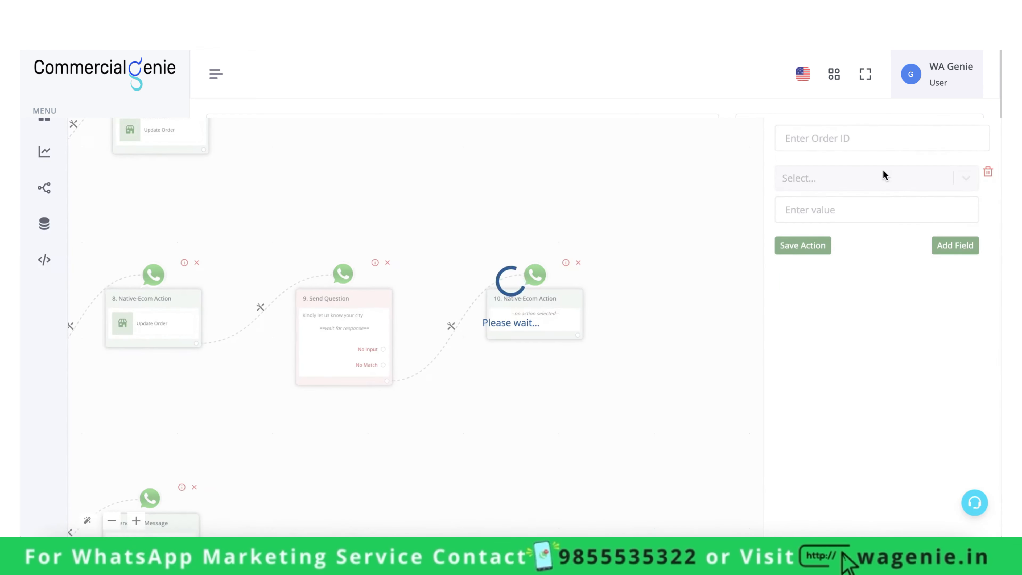
Step: Set the city action's order ID to {{order.id}} and choose Billing City as the field to update
{"action": "left_click", "coordinate": [879, 145]}
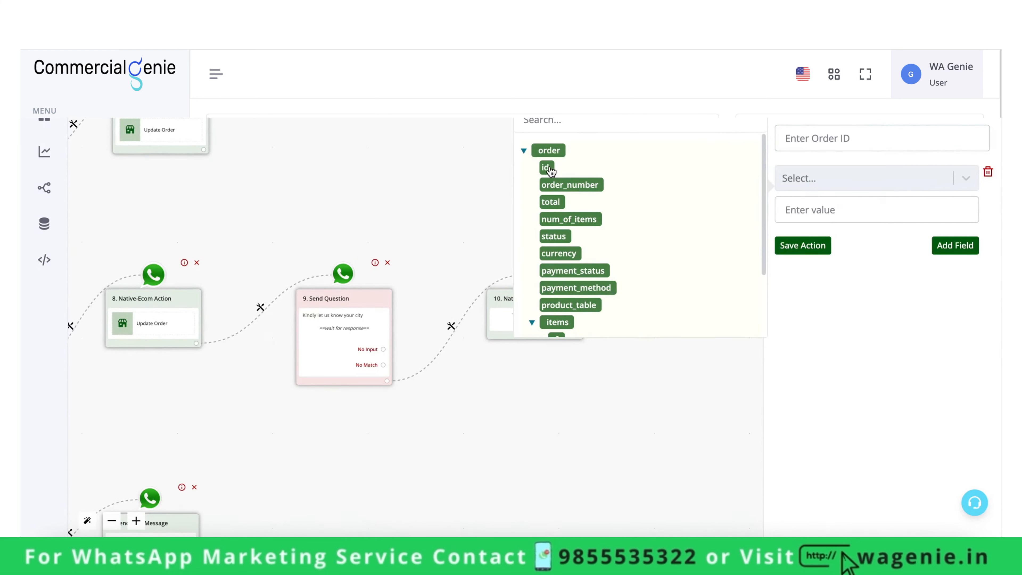
{"action": "left_click", "coordinate": [546, 168]}
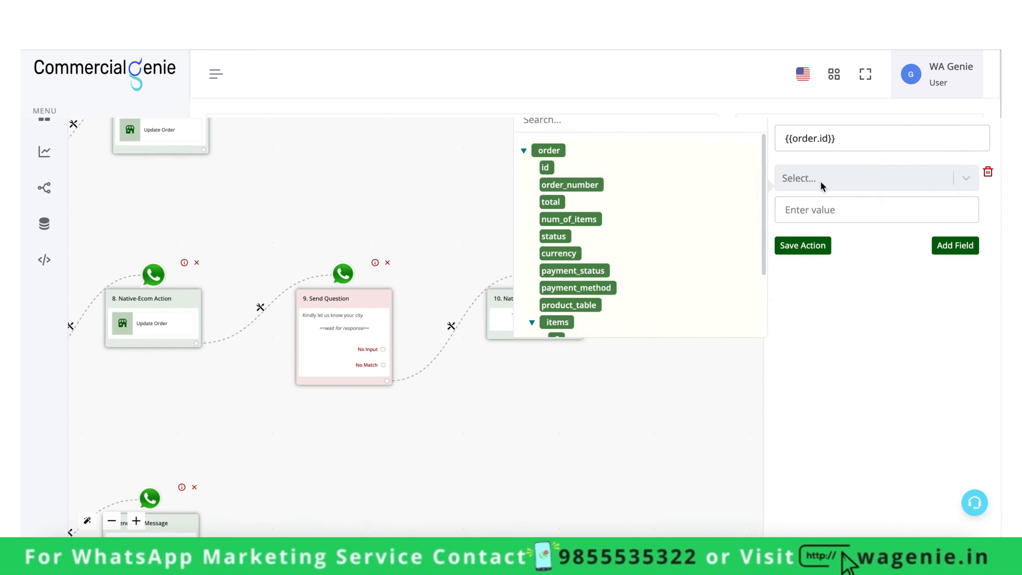
{"action": "left_click", "coordinate": [821, 182]}
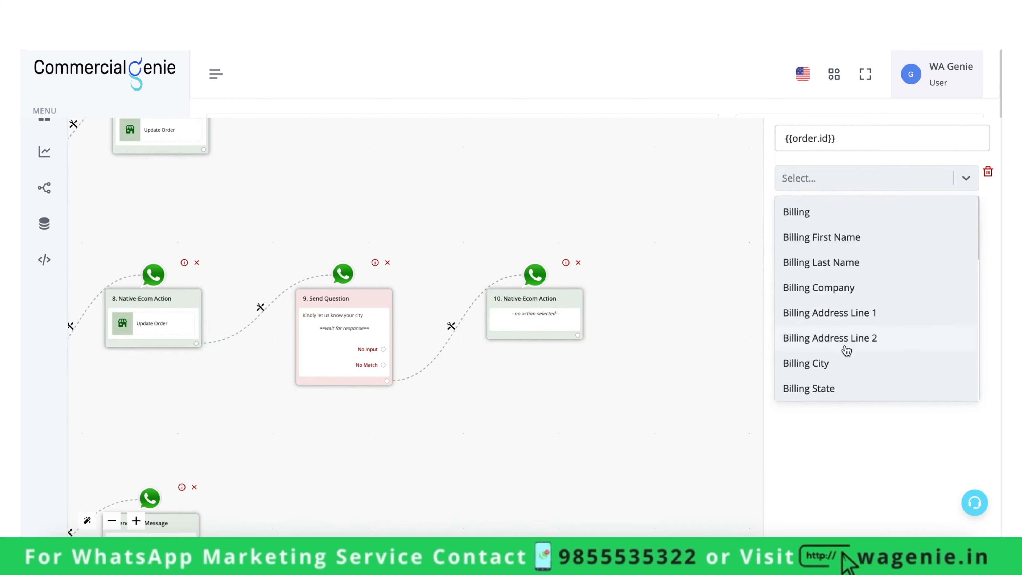
{"action": "left_click", "coordinate": [847, 359]}
Step: Examine the list of billing, shipping and payment fields that the Update Order action can change
{"action": "left_click", "coordinate": [878, 186]}
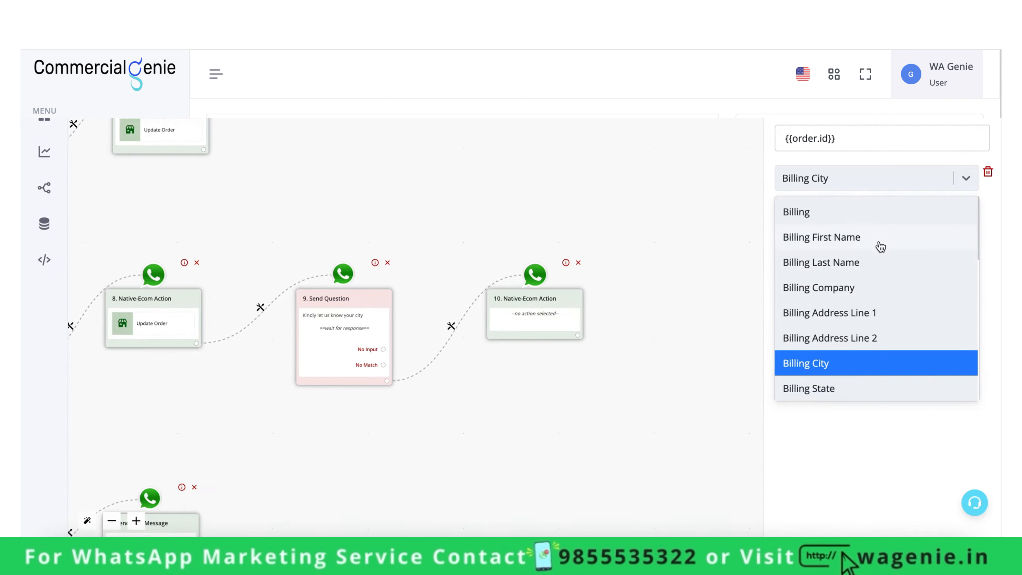
{"action": "scroll", "coordinate": [870, 291], "scroll_direction": "down", "scroll_amount": 3}
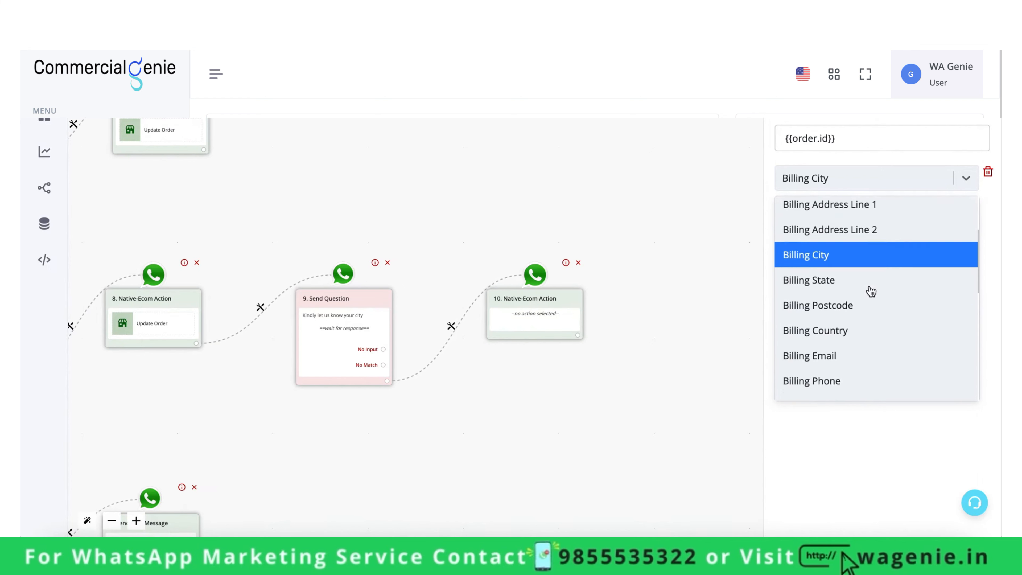
{"action": "scroll", "coordinate": [871, 282], "scroll_direction": "up", "scroll_amount": 1}
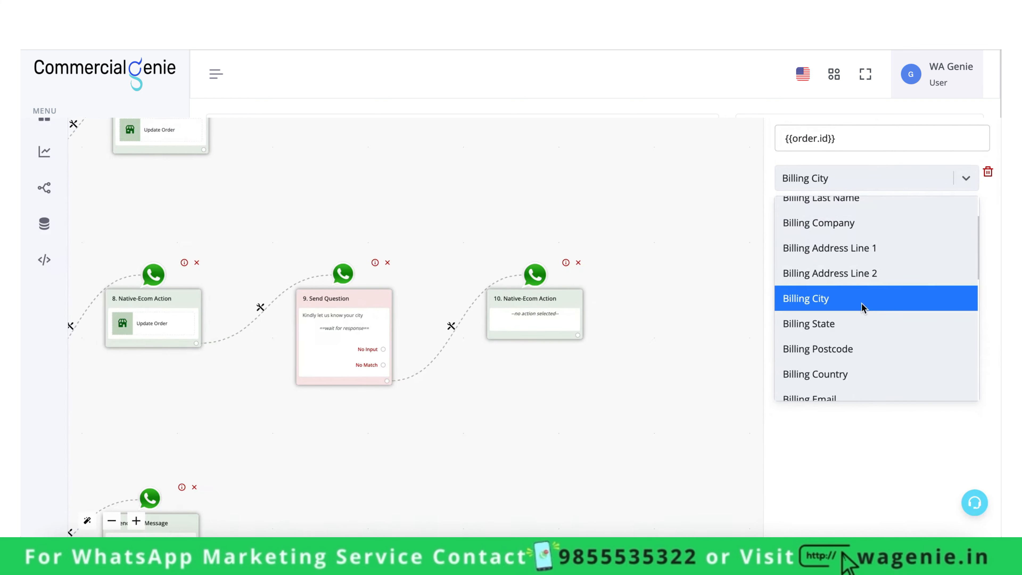
{"action": "scroll", "coordinate": [860, 375], "scroll_direction": "down", "scroll_amount": 1}
{"action": "scroll", "coordinate": [860, 375], "scroll_direction": "down", "scroll_amount": 2}
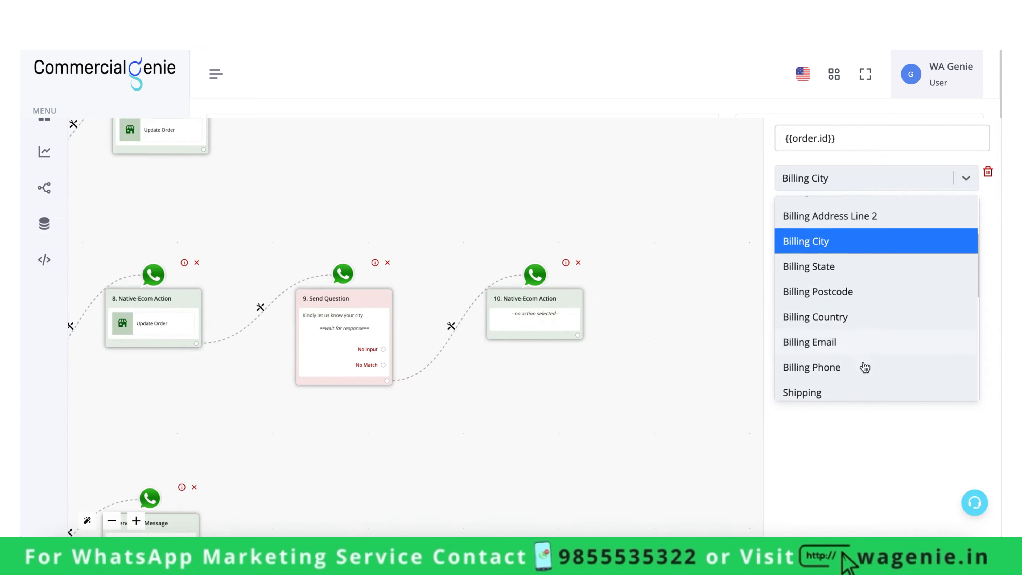
{"action": "scroll", "coordinate": [867, 385], "scroll_direction": "down", "scroll_amount": 10}
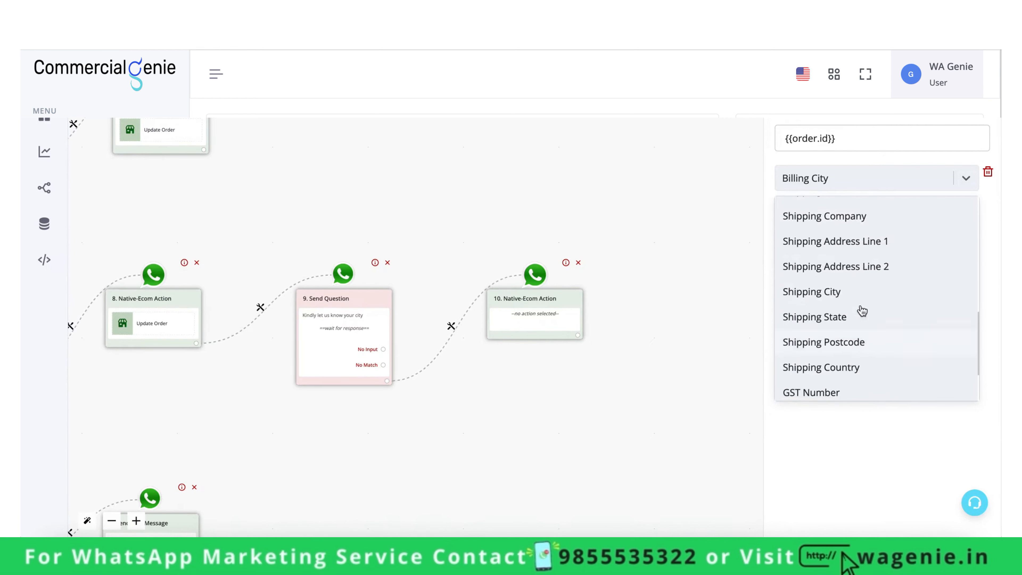
{"action": "scroll", "coordinate": [851, 313], "scroll_direction": "down", "scroll_amount": 3}
{"action": "scroll", "coordinate": [847, 281], "scroll_direction": "up", "scroll_amount": 15}
{"action": "left_click", "coordinate": [850, 180]}
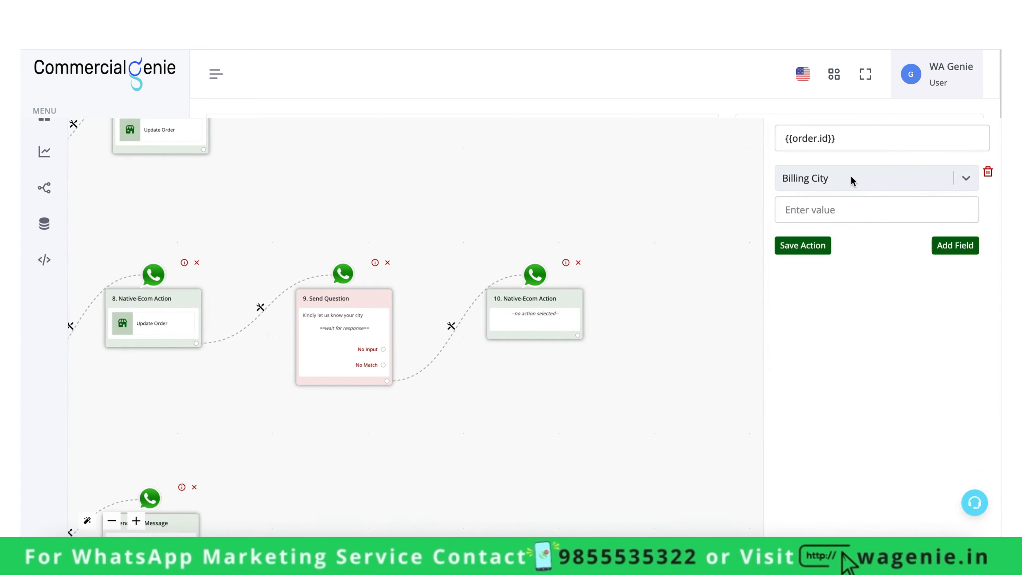
Step: Use the last_text_input variable as the Billing City value and save the action
{"action": "left_click", "coordinate": [847, 210]}
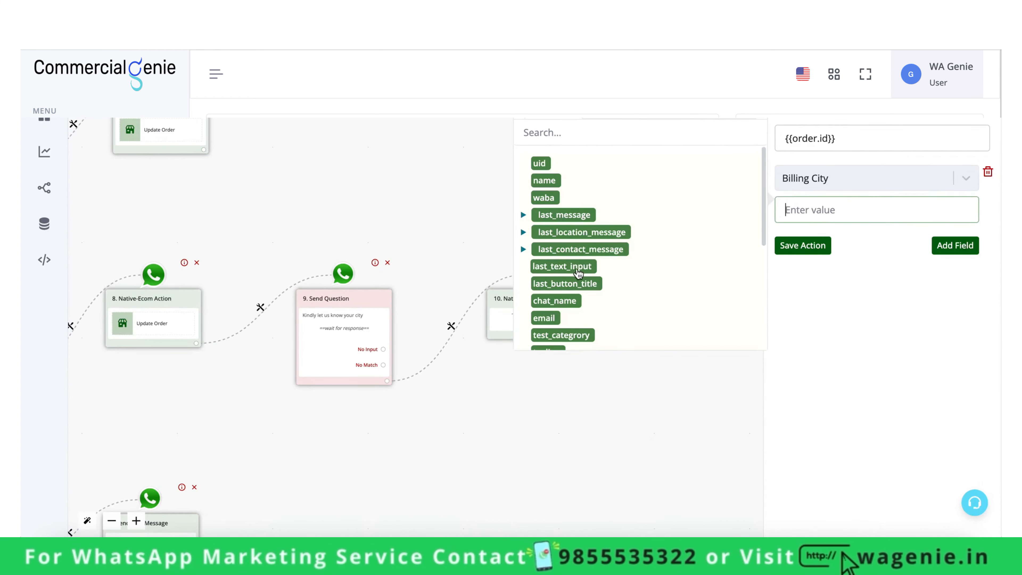
{"action": "left_click", "coordinate": [562, 266]}
{"action": "left_click", "coordinate": [818, 245]}
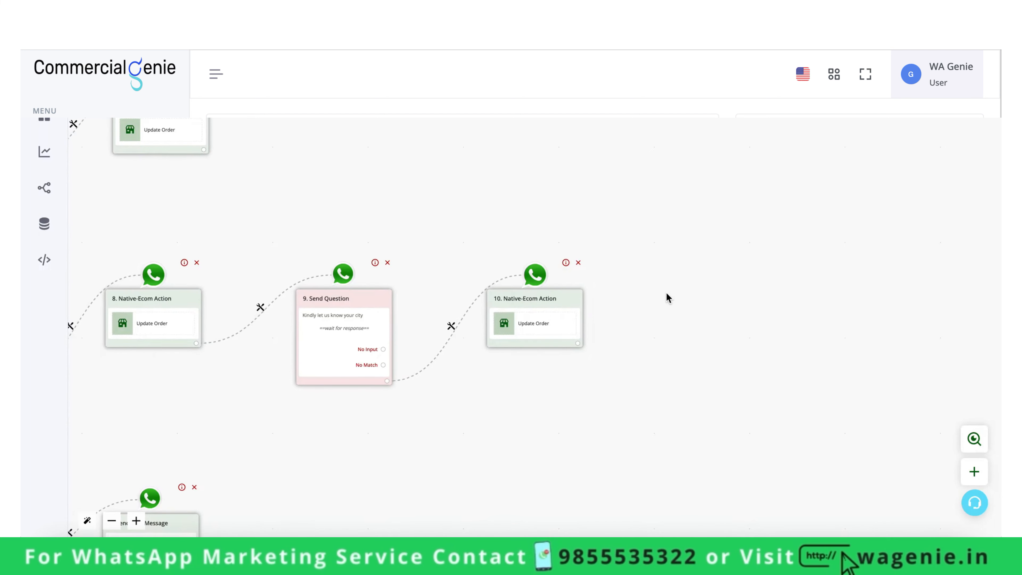
Step: Attach a new interactive message question to the output of the Update Order action that follows the city question
{"action": "left_click_drag", "start_coordinate": [392, 180], "coordinate": [726, 180]}
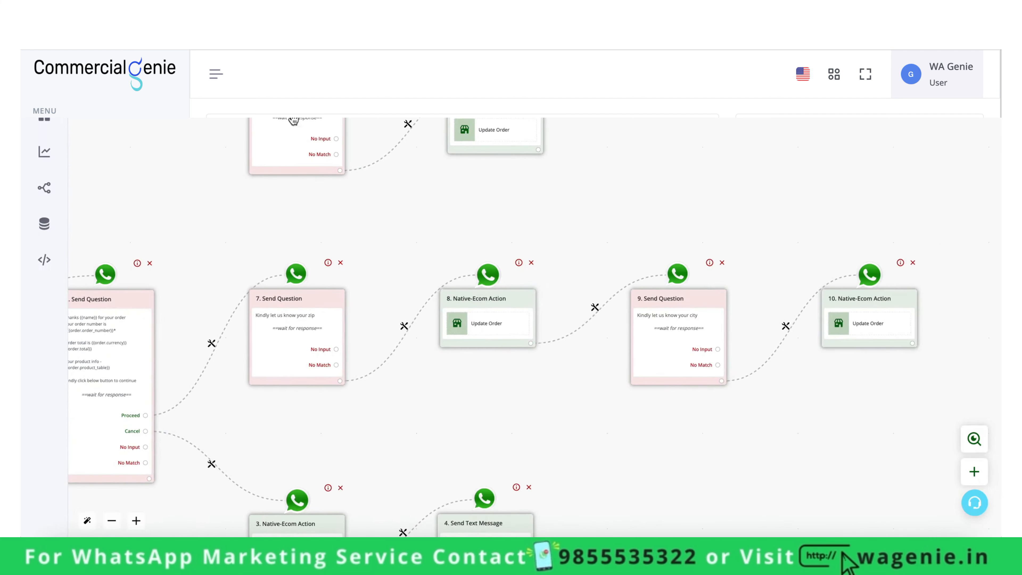
{"action": "left_click_drag", "start_coordinate": [882, 203], "coordinate": [559, 202]}
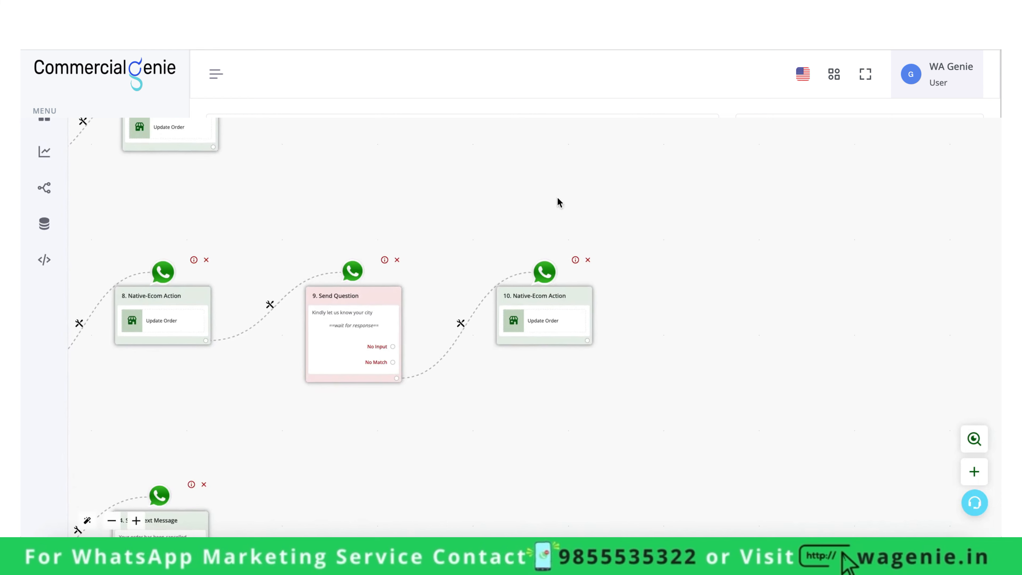
{"action": "left_click", "coordinate": [587, 341]}
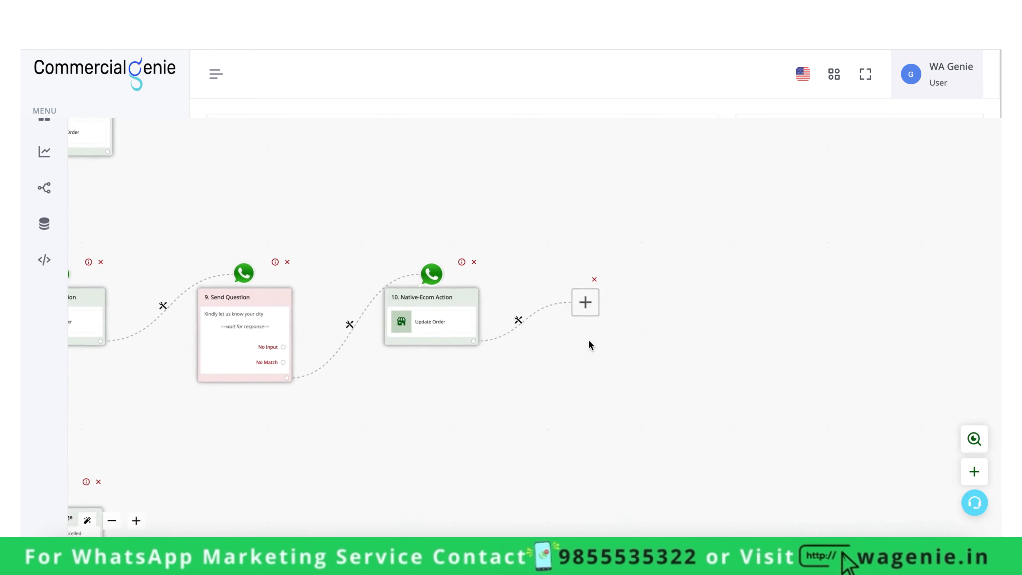
{"action": "left_click", "coordinate": [504, 305]}
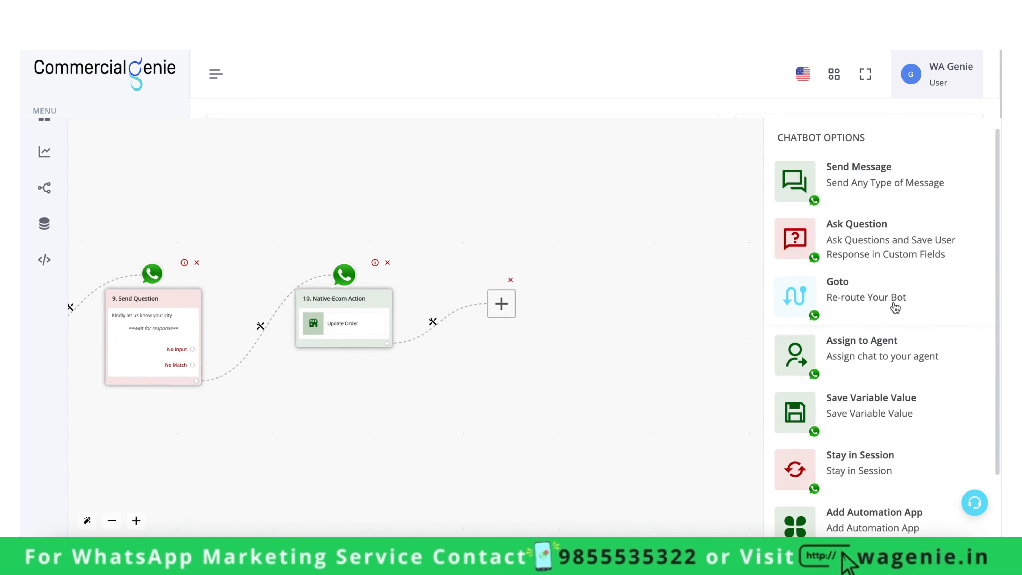
{"action": "left_click", "coordinate": [890, 250]}
{"action": "scroll", "coordinate": [889, 346], "scroll_direction": "down", "scroll_amount": 5}
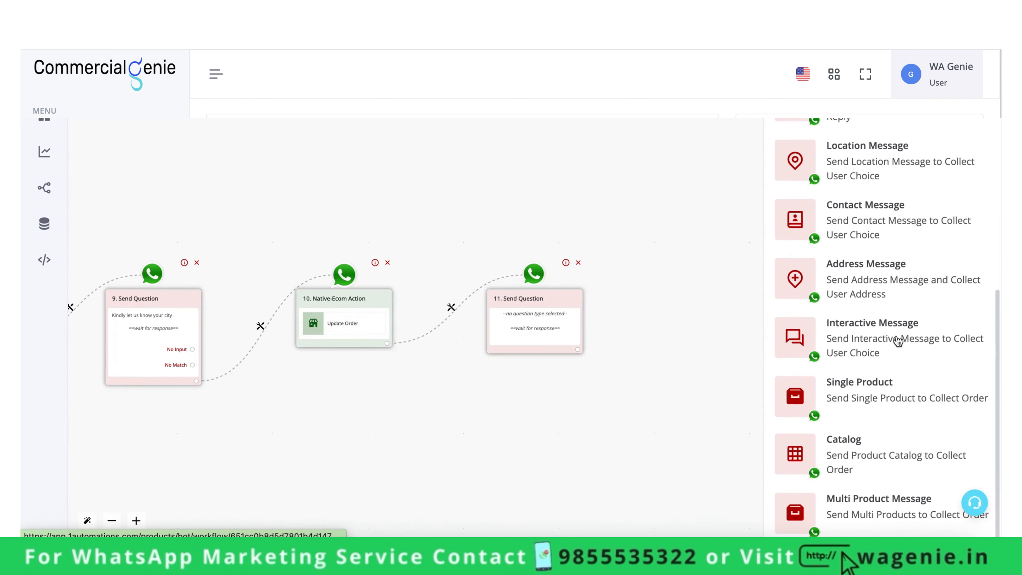
{"action": "left_click", "coordinate": [889, 357]}
{"action": "scroll", "coordinate": [867, 278], "scroll_direction": "up", "scroll_amount": 5}
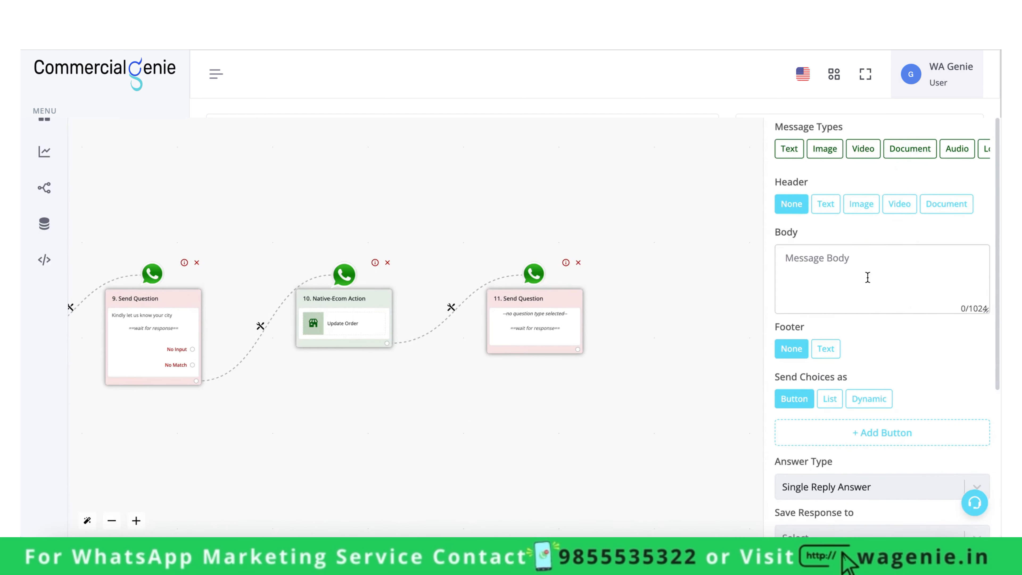
Step: Set the interactive question's body to "Kindly let us know your delivery type" and add a choice button labelled "Door Delivery"
{"action": "left_click", "coordinate": [867, 277]}
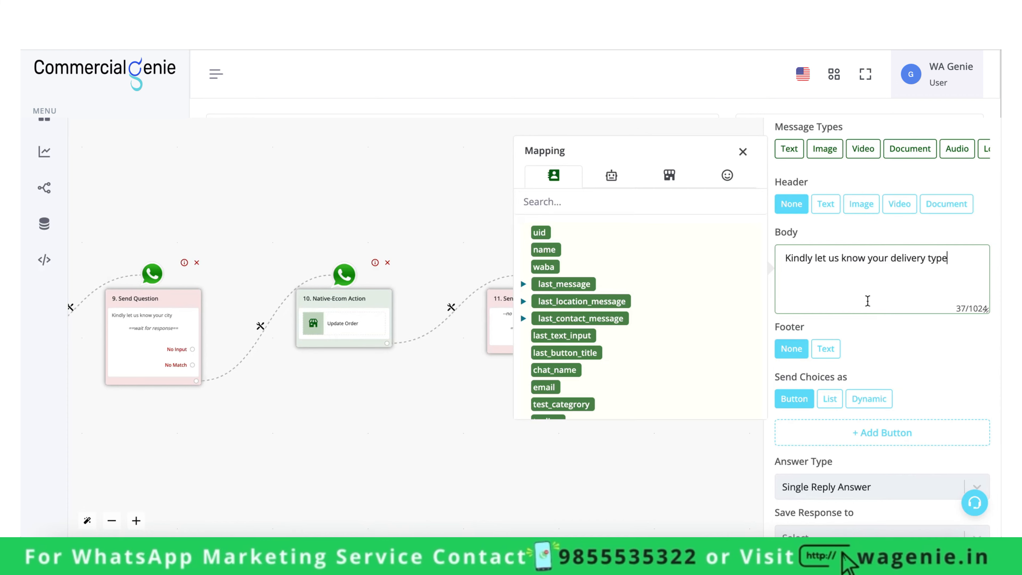
{"action": "scroll", "coordinate": [867, 322], "scroll_direction": "down", "scroll_amount": 4}
{"action": "left_click", "coordinate": [885, 278]}
{"action": "left_click", "coordinate": [885, 284]}
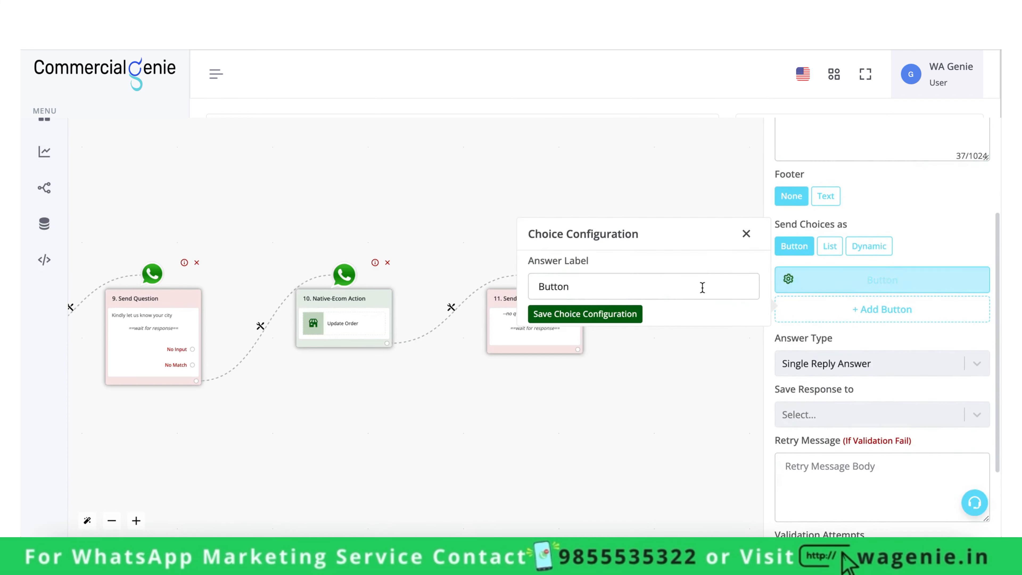
{"action": "triple_click", "coordinate": [702, 287]}
{"action": "type", "text": "Door Delivery"}
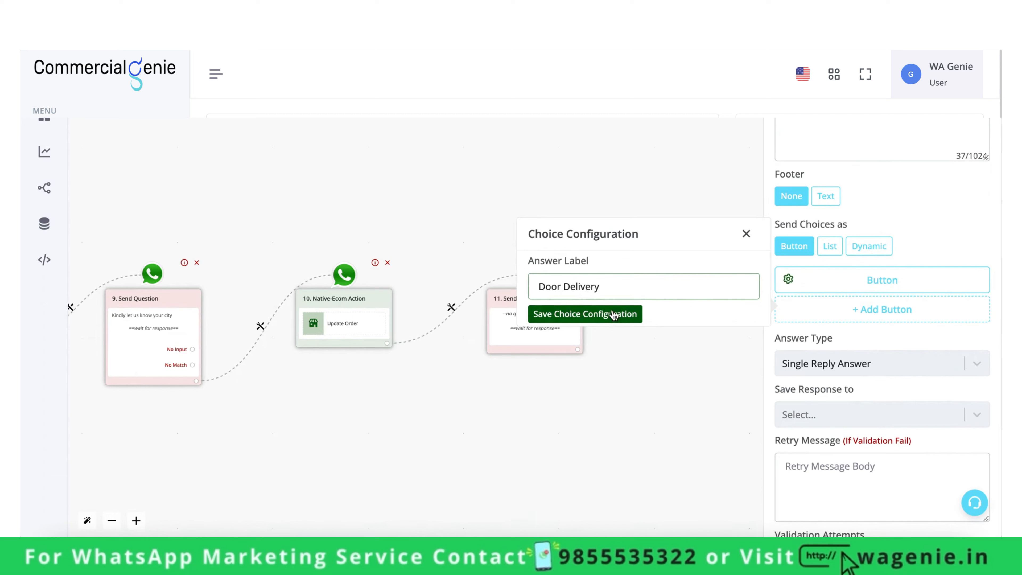
{"action": "left_click", "coordinate": [614, 315]}
Step: Add a second choice button labelled "Store Pickup" to the delivery type question and save the question
{"action": "left_click", "coordinate": [860, 312]}
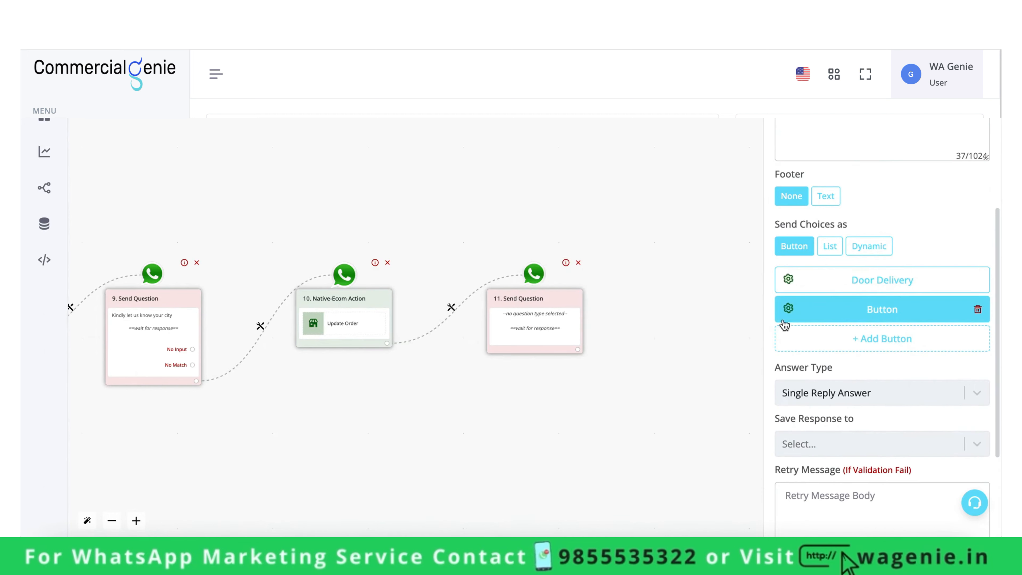
{"action": "left_click", "coordinate": [788, 310]}
{"action": "triple_click", "coordinate": [698, 313]}
{"action": "type", "text": "Sti"}
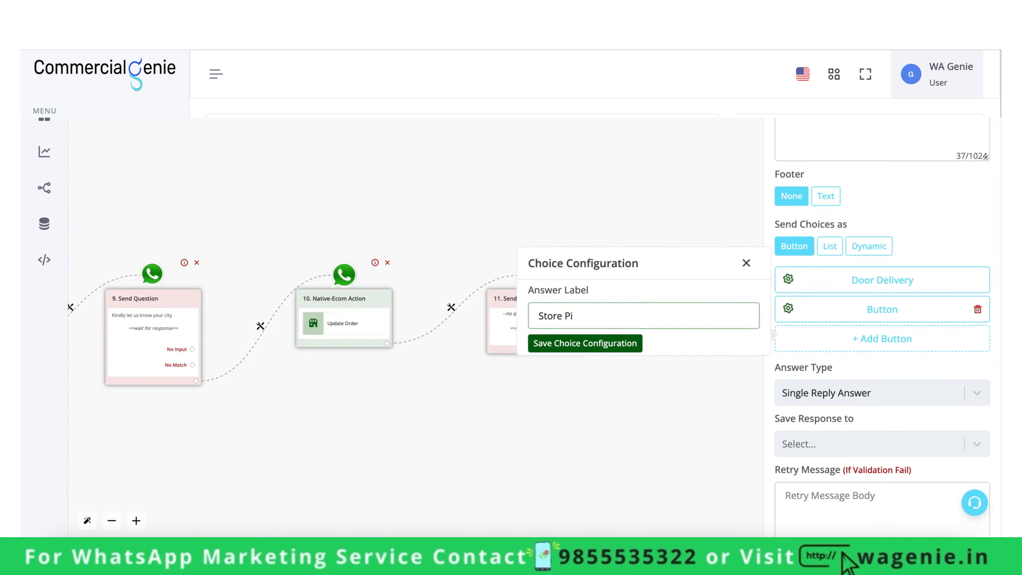
{"action": "left_click", "coordinate": [630, 343]}
{"action": "scroll", "coordinate": [801, 368], "scroll_direction": "down", "scroll_amount": 3}
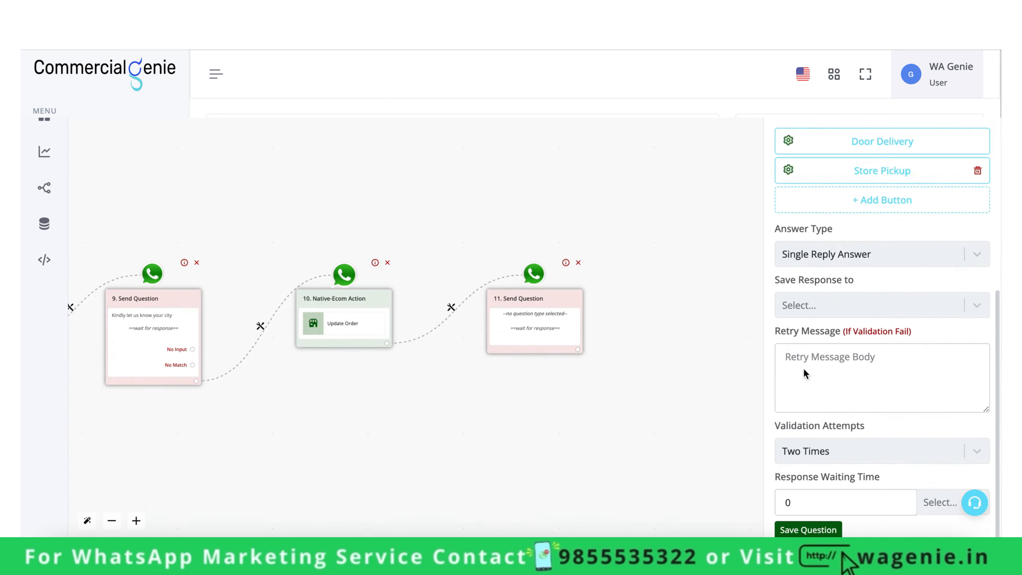
{"action": "left_click", "coordinate": [809, 530]}
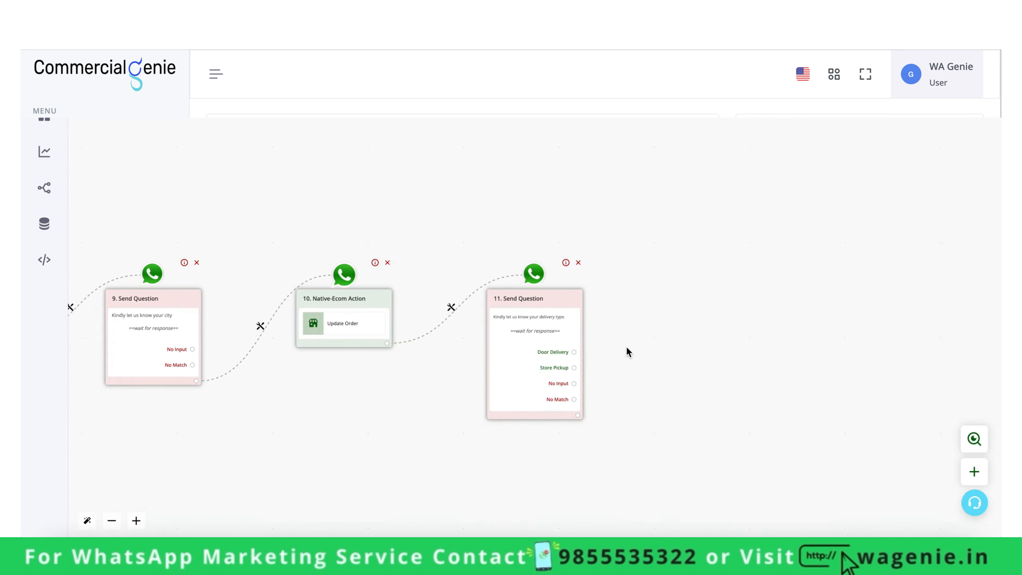
Step: Attach a native ecommerce Update Order action to the main output of the delivery type question
{"action": "scroll", "coordinate": [592, 353], "scroll_direction": "up", "scroll_amount": 3}
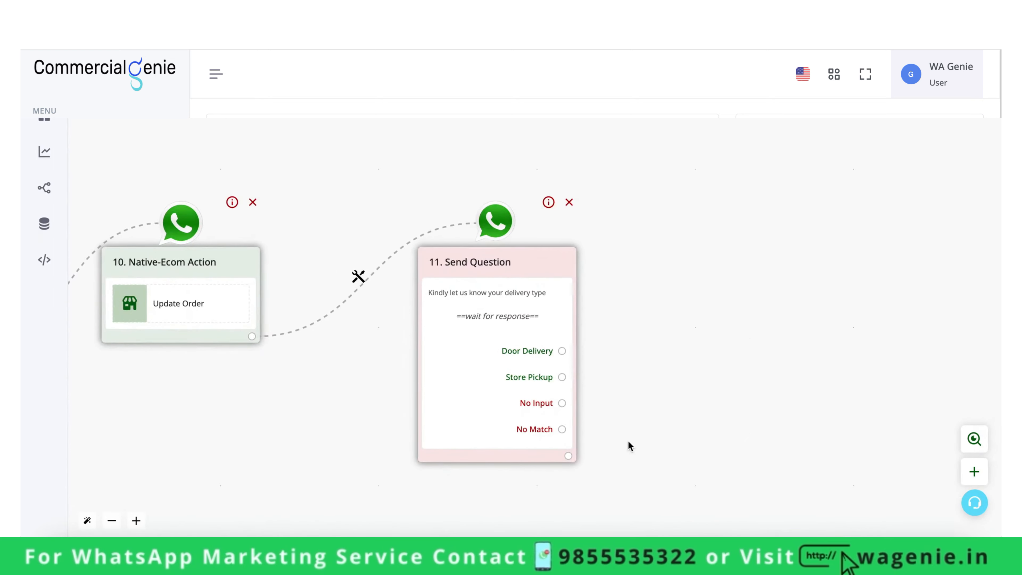
{"action": "left_click", "coordinate": [567, 456]}
{"action": "scroll", "coordinate": [568, 458], "scroll_direction": "down", "scroll_amount": 3}
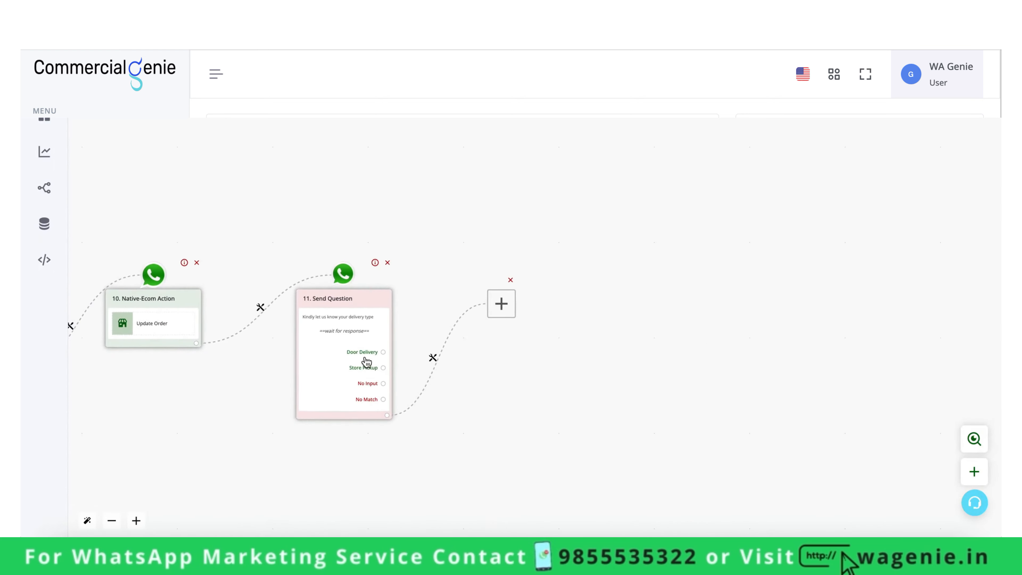
{"action": "scroll", "coordinate": [366, 362], "scroll_direction": "up", "scroll_amount": 3}
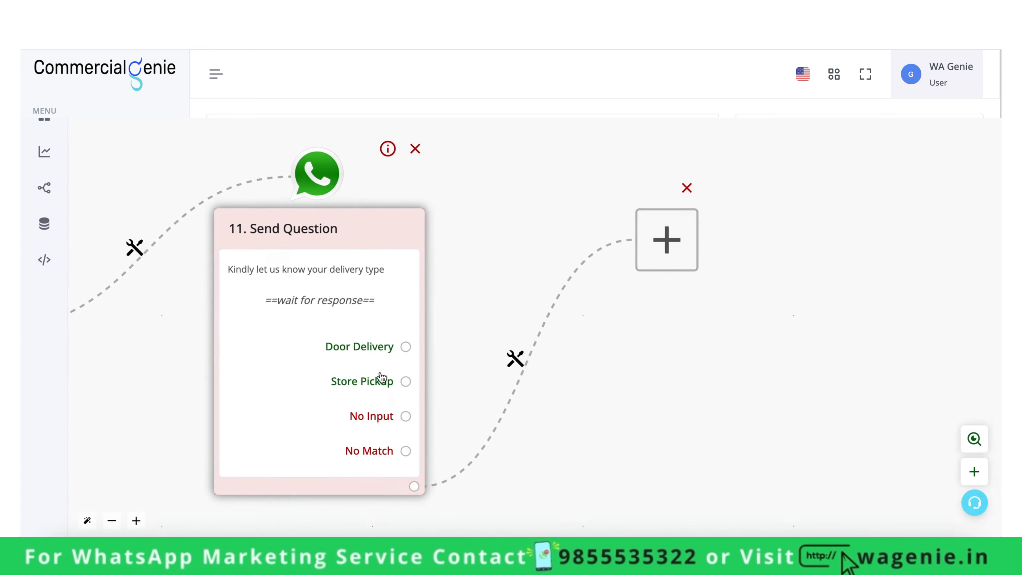
{"action": "left_click", "coordinate": [694, 262]}
{"action": "scroll", "coordinate": [923, 417], "scroll_direction": "down", "scroll_amount": 2}
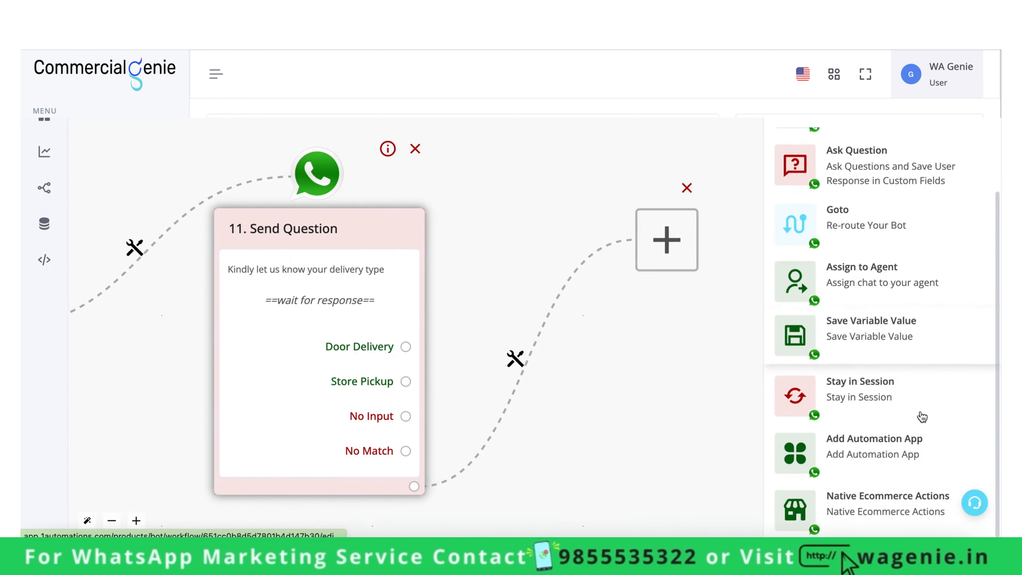
{"action": "left_click", "coordinate": [897, 505]}
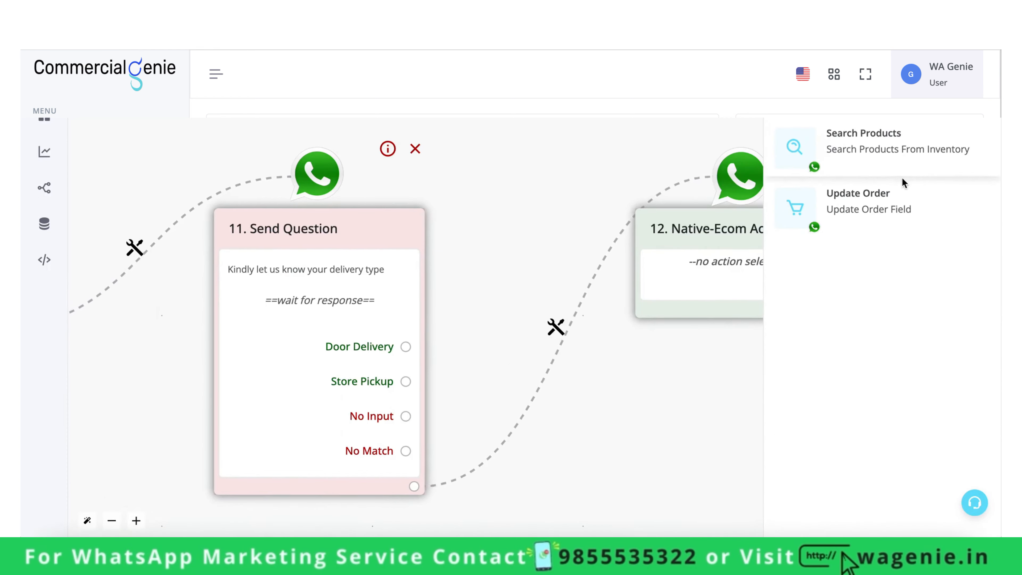
{"action": "left_click", "coordinate": [901, 207]}
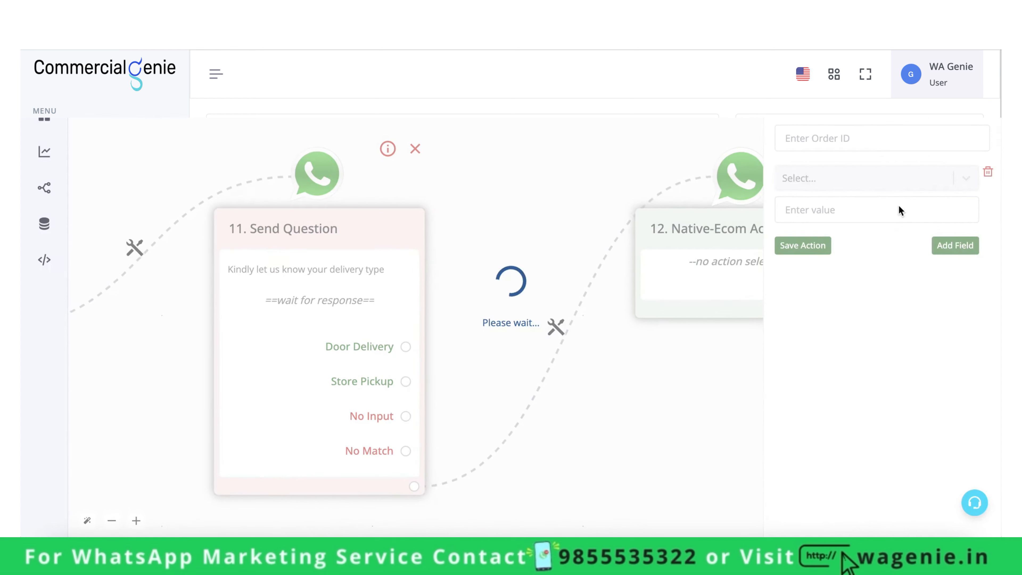
Step: Set the new action's Order ID to the order.id variable, check the updatable fields for a delivery type, and save the action
{"action": "left_click", "coordinate": [856, 137]}
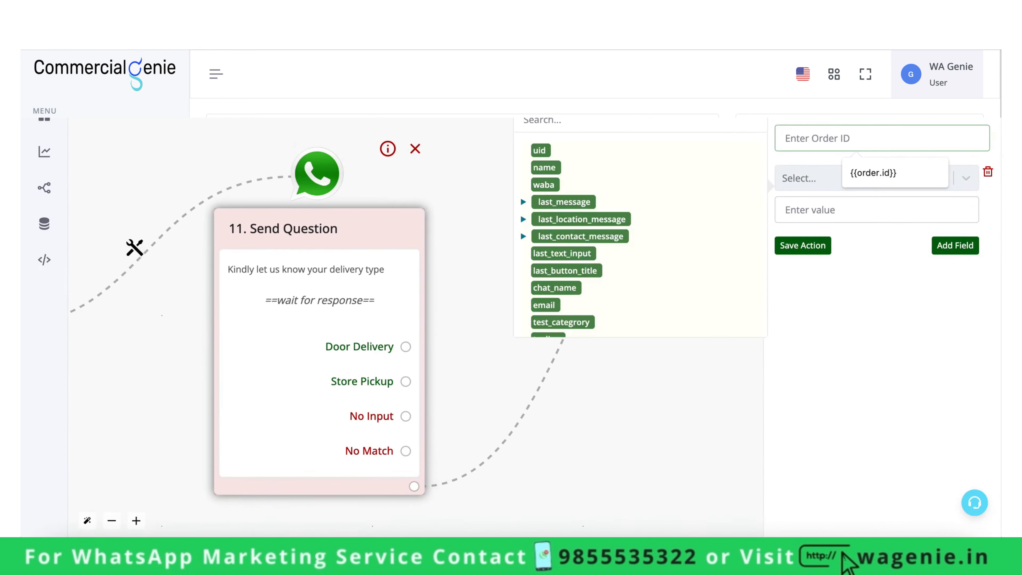
{"action": "scroll", "coordinate": [627, 133], "scroll_direction": "down", "scroll_amount": 5}
{"action": "left_click", "coordinate": [548, 164]}
{"action": "left_click", "coordinate": [816, 176]}
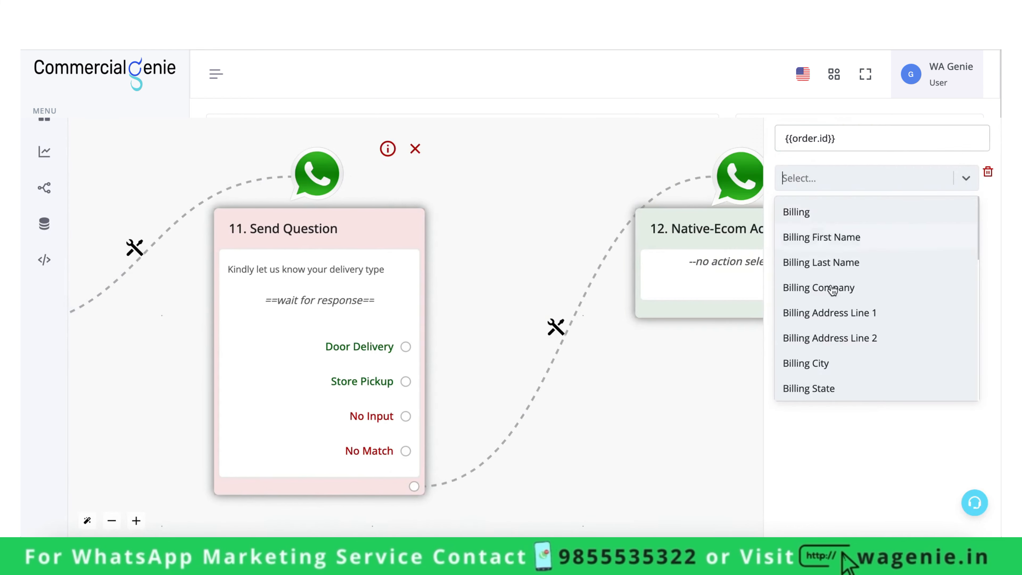
{"action": "scroll", "coordinate": [835, 309], "scroll_direction": "down", "scroll_amount": 10}
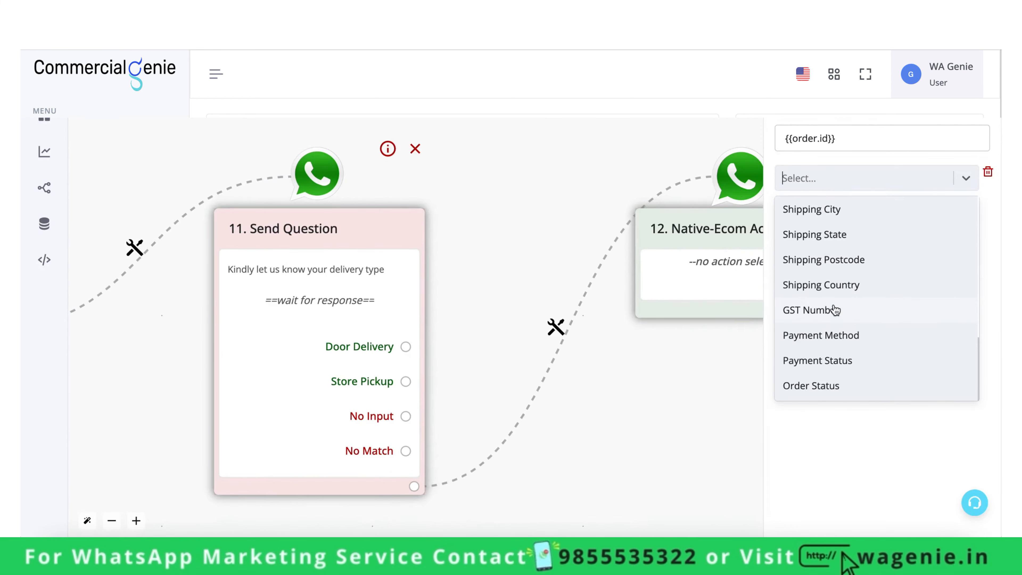
{"action": "scroll", "coordinate": [835, 310], "scroll_direction": "up", "scroll_amount": 5}
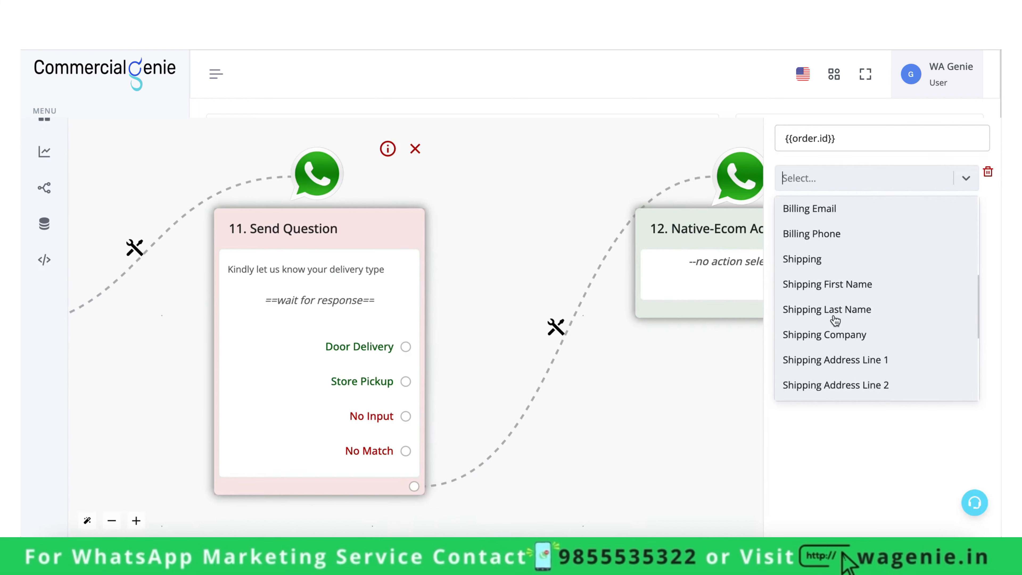
{"action": "scroll", "coordinate": [835, 321], "scroll_direction": "up", "scroll_amount": 5}
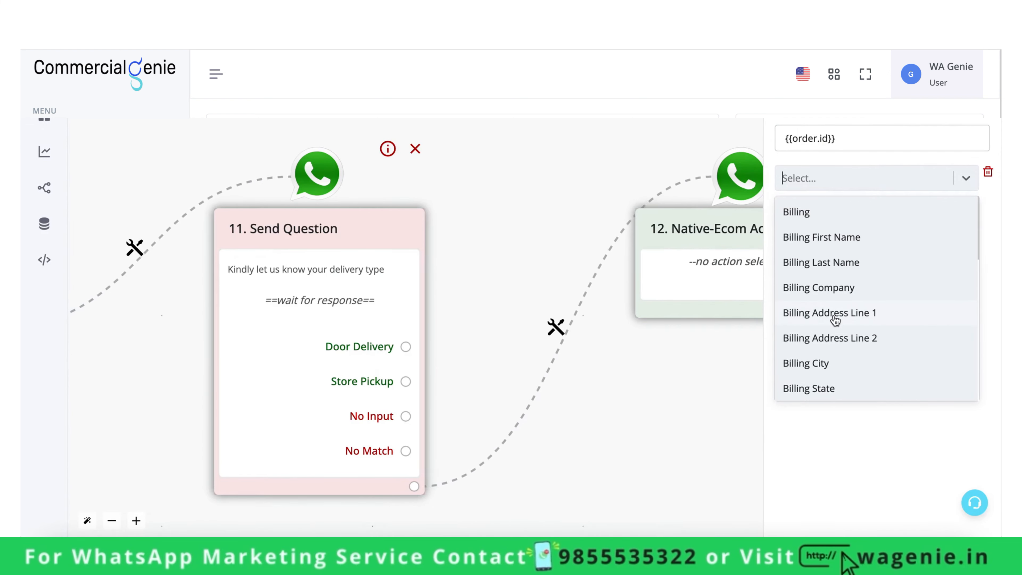
{"action": "scroll", "coordinate": [825, 310], "scroll_direction": "down", "scroll_amount": 10}
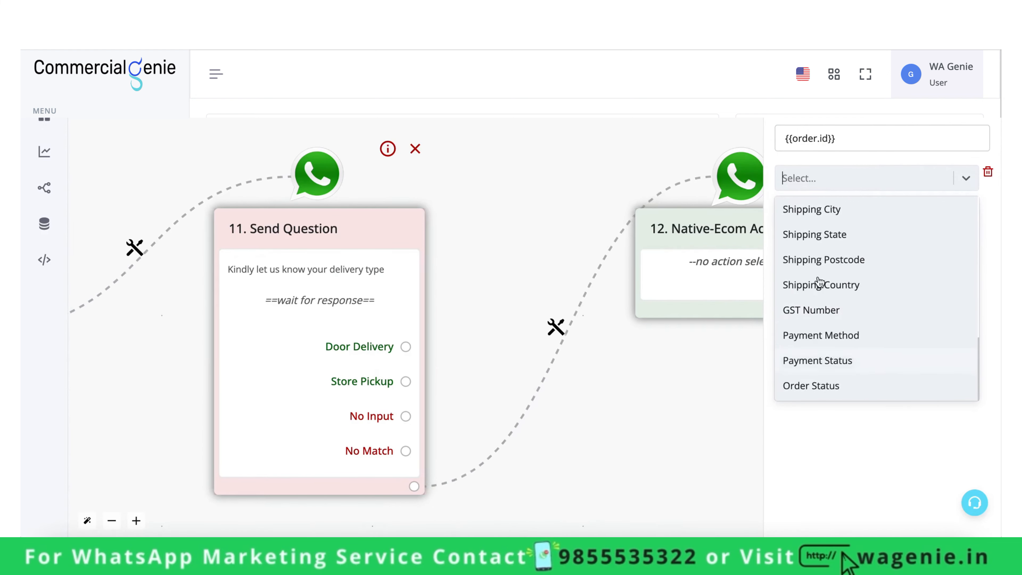
{"action": "left_click", "coordinate": [928, 160]}
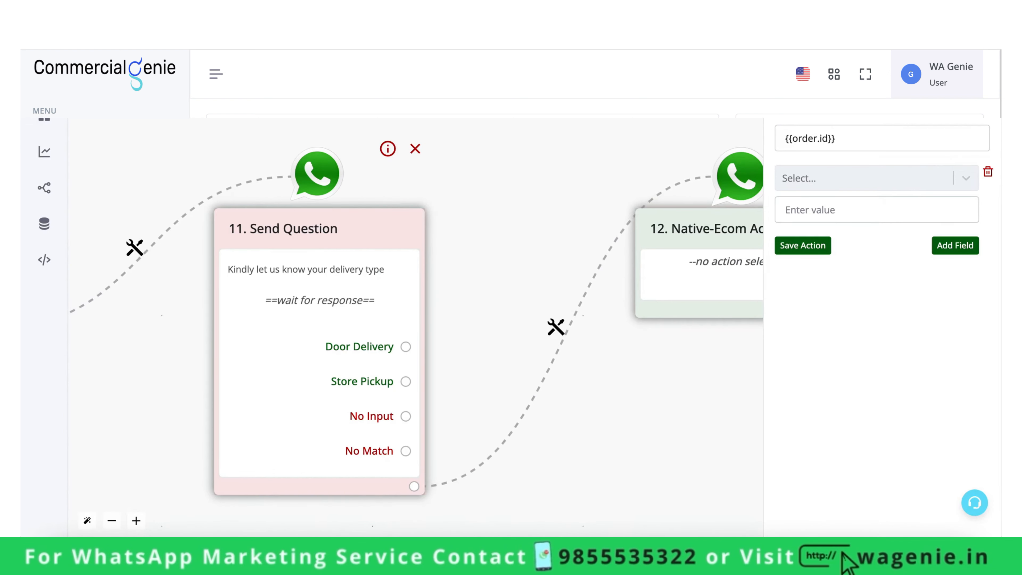
{"action": "left_click", "coordinate": [823, 245]}
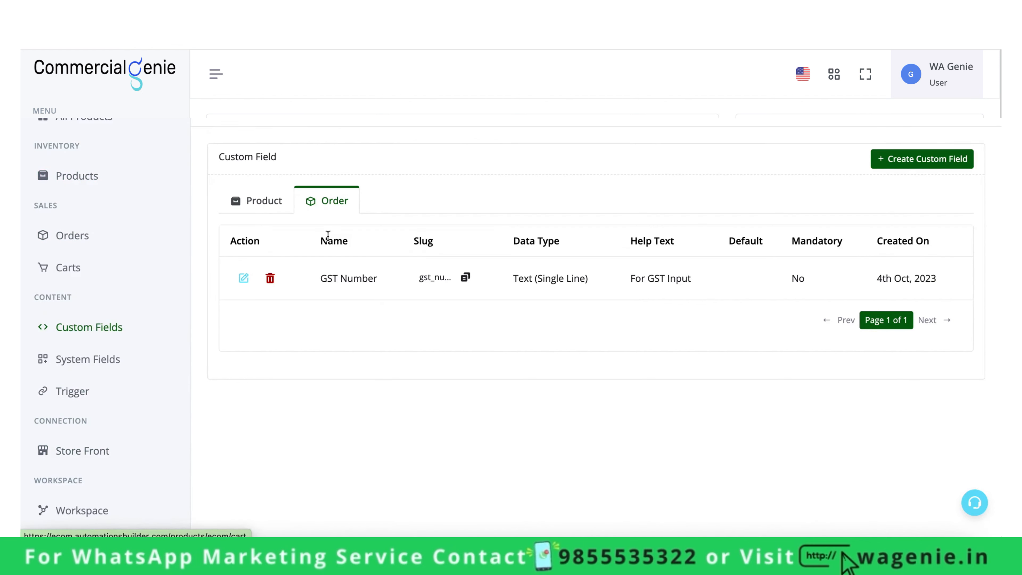
Step: Start a new custom field of the Order Field kind in the ecommerce workspace and name it "Shipping Method"
{"action": "left_click", "coordinate": [273, 210]}
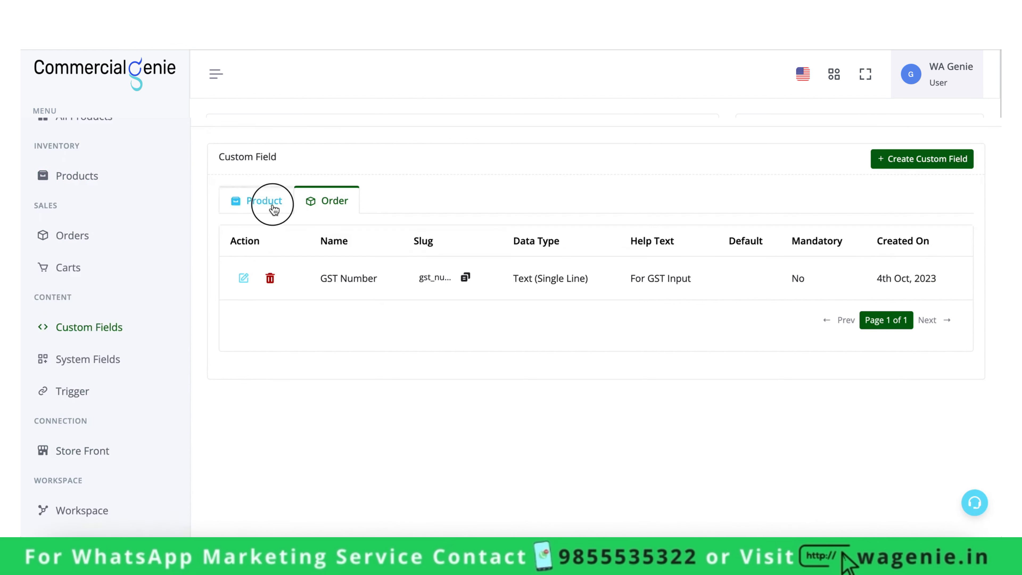
{"action": "left_click", "coordinate": [318, 199]}
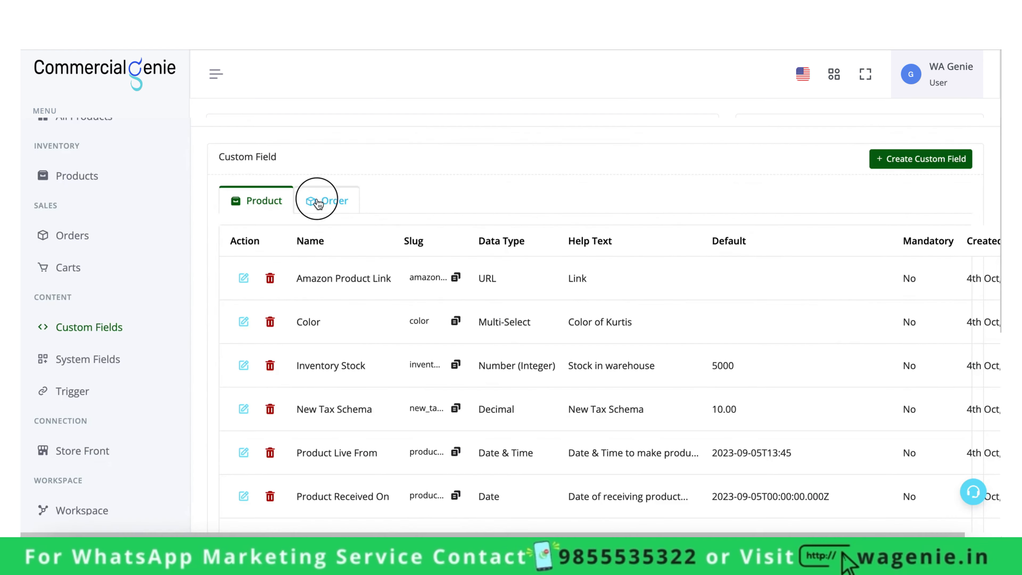
{"action": "left_click", "coordinate": [933, 171]}
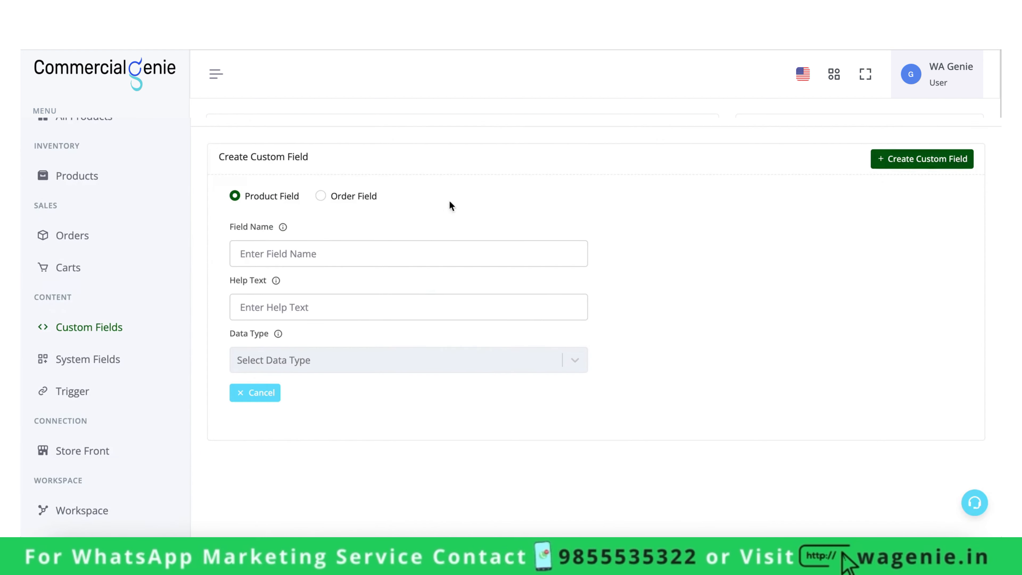
{"action": "left_click", "coordinate": [347, 206]}
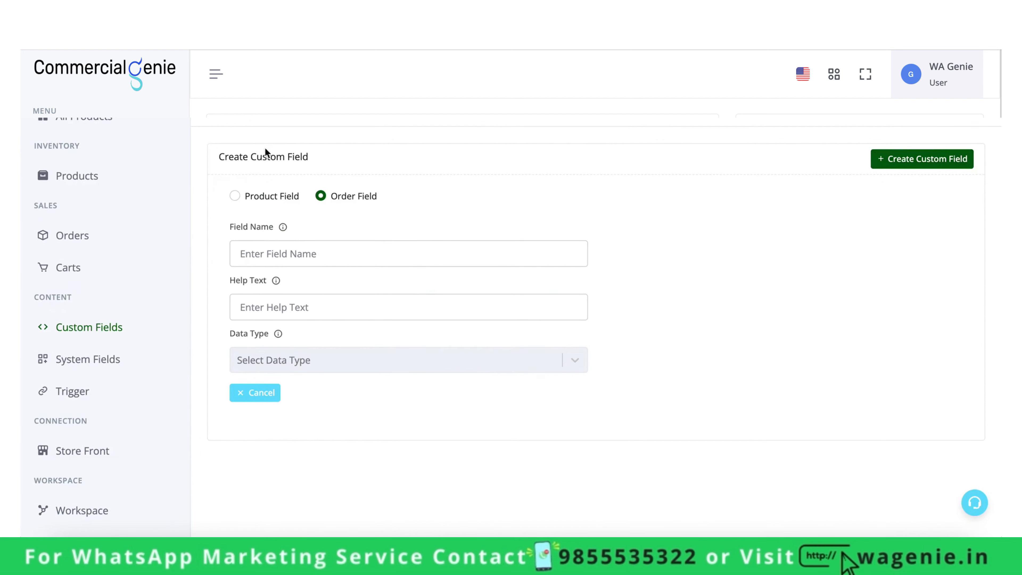
{"action": "left_click", "coordinate": [334, 253]}
{"action": "type", "text": "Shipping Method"}
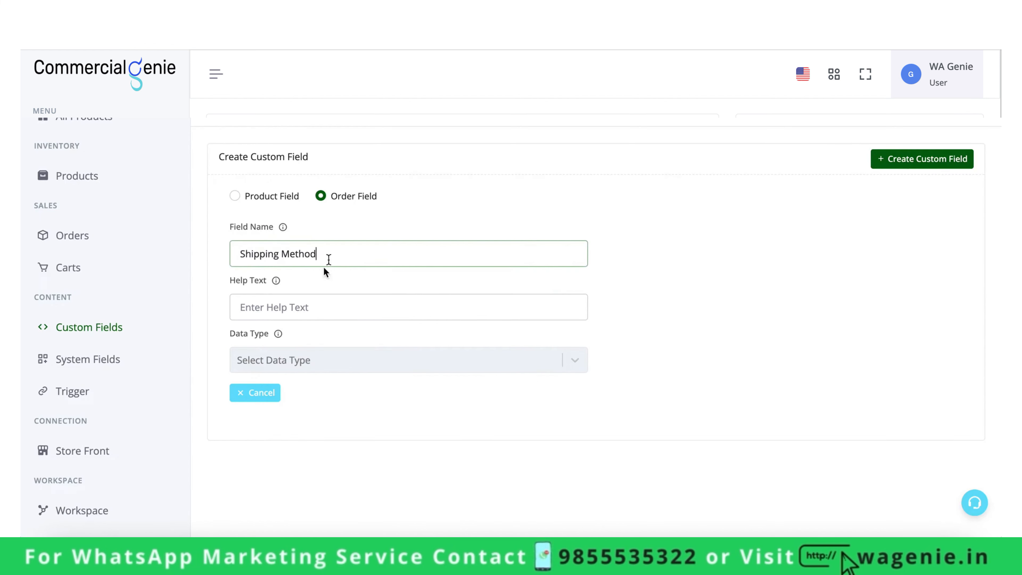
Step: Set the Shipping Method field's data type to Text (Single Line) and save the custom field
{"action": "left_click", "coordinate": [285, 358]}
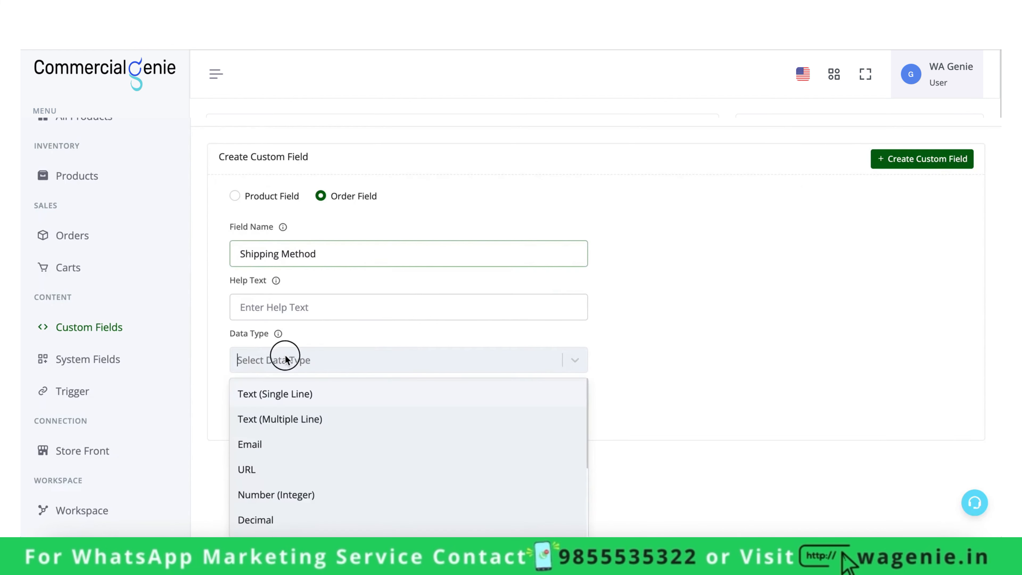
{"action": "scroll", "coordinate": [308, 389], "scroll_direction": "down", "scroll_amount": 3}
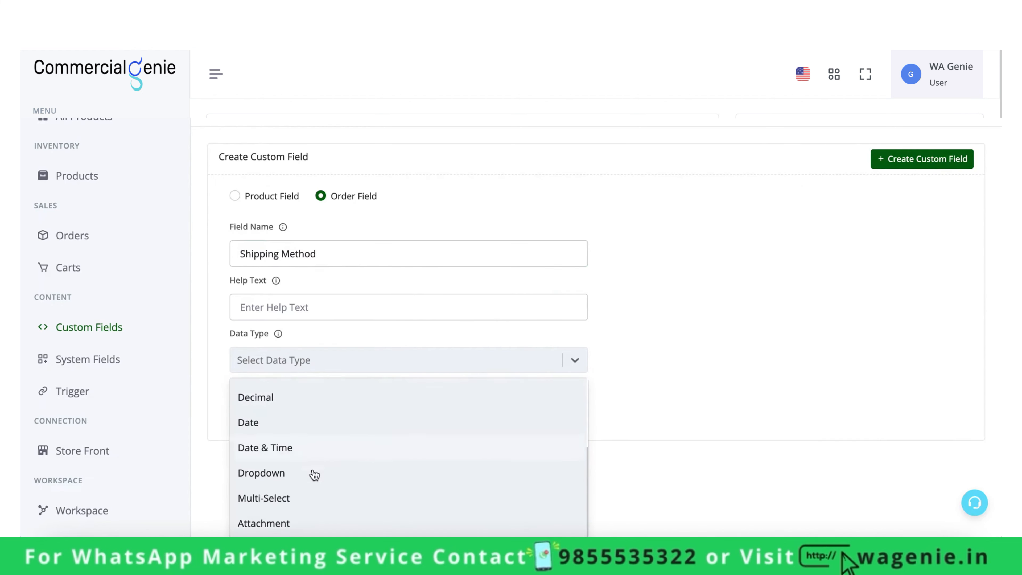
{"action": "scroll", "coordinate": [315, 475], "scroll_direction": "up", "scroll_amount": 4}
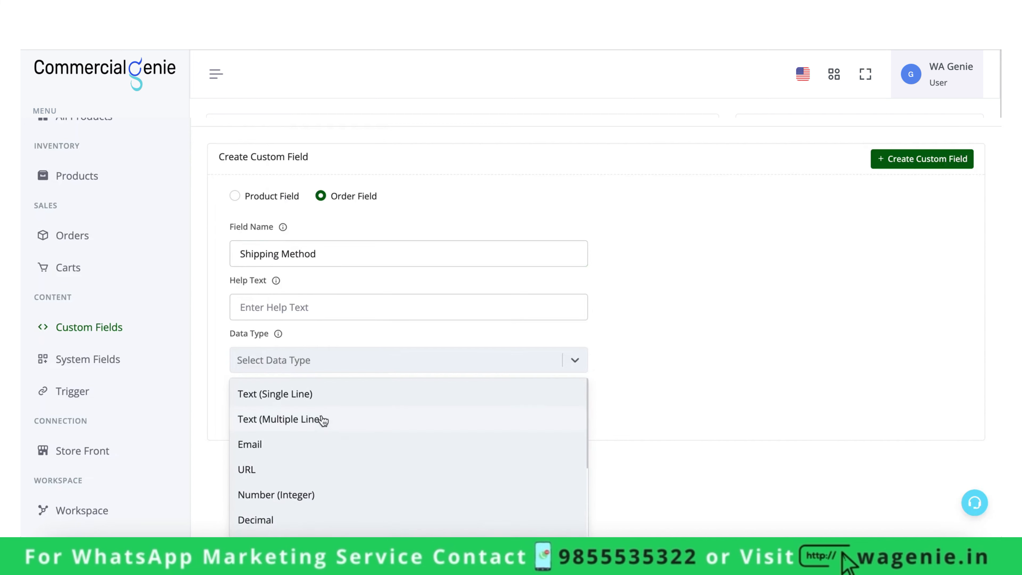
{"action": "left_click", "coordinate": [329, 405]}
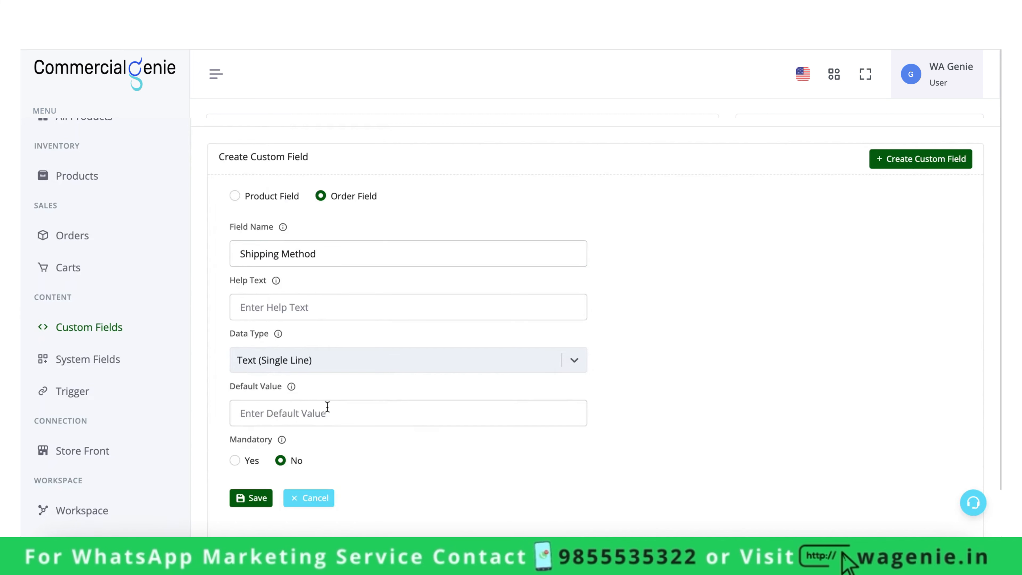
{"action": "scroll", "coordinate": [326, 405], "scroll_direction": "down", "scroll_amount": 2}
{"action": "left_click", "coordinate": [259, 440]}
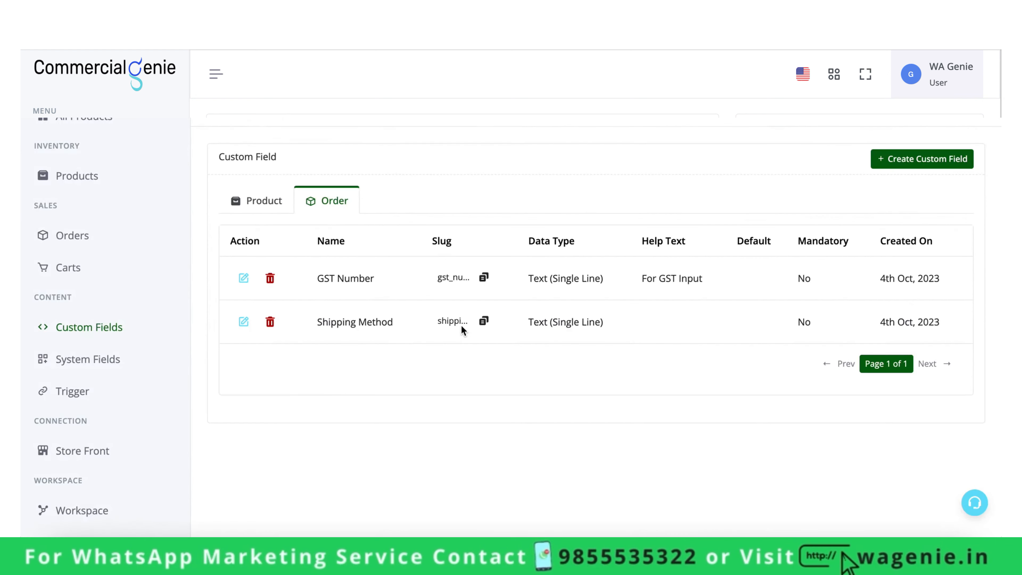
{"action": "triple_click", "coordinate": [383, 328]}
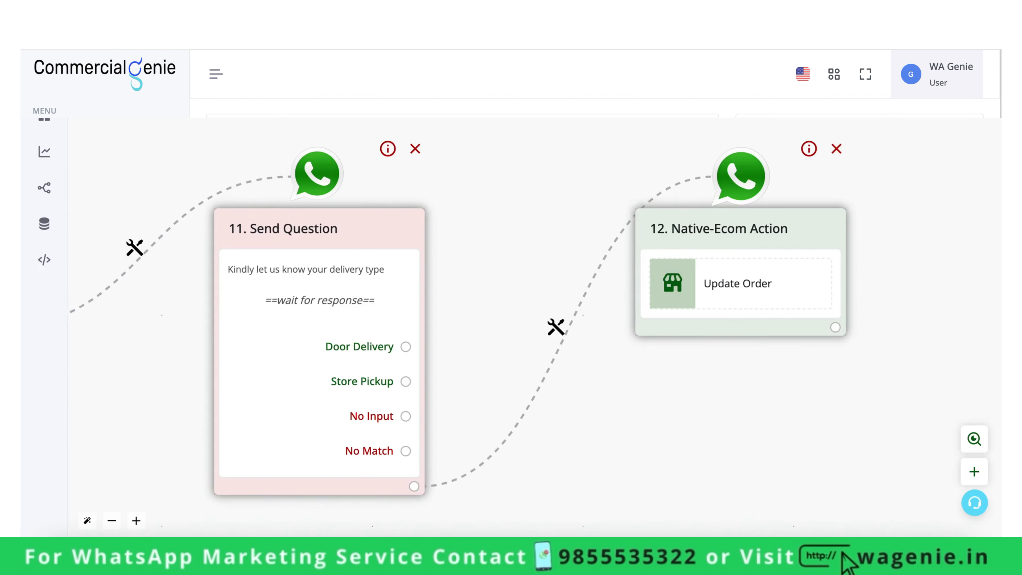
Step: In the Update Order action after the delivery type question, choose the Shipping Method field with the last_button_title variable as its value
{"action": "scroll", "coordinate": [597, 222], "scroll_direction": "down", "scroll_amount": 5}
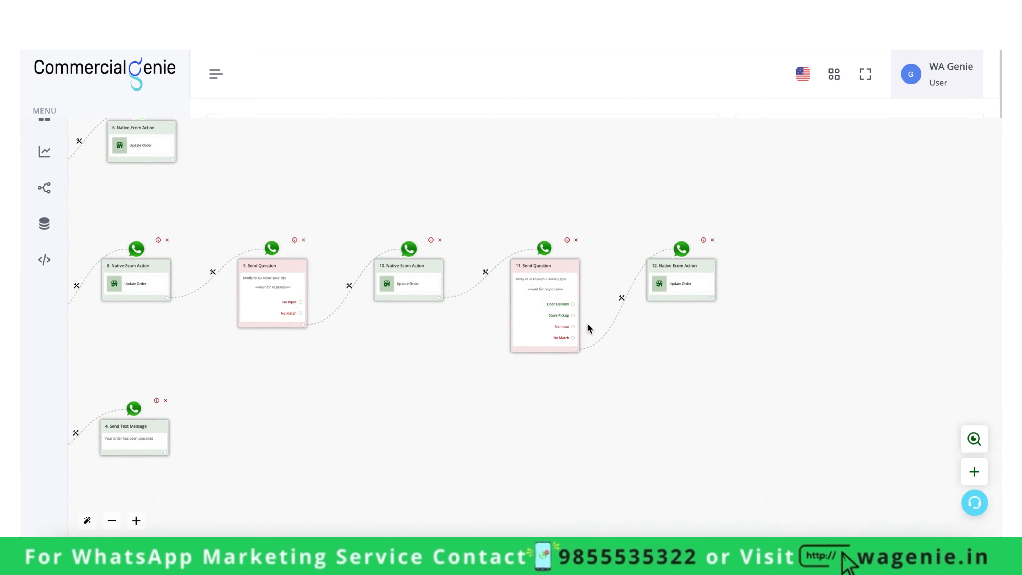
{"action": "left_click", "coordinate": [804, 257]}
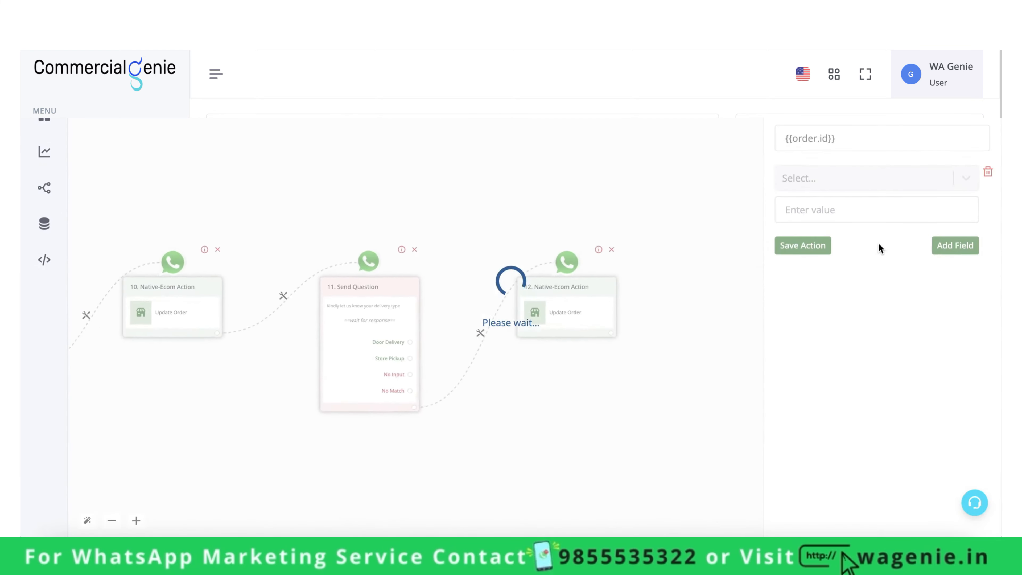
{"action": "left_click", "coordinate": [873, 187]}
{"action": "scroll", "coordinate": [852, 313], "scroll_direction": "down", "scroll_amount": 3}
{"action": "scroll", "coordinate": [867, 383], "scroll_direction": "down", "scroll_amount": 5}
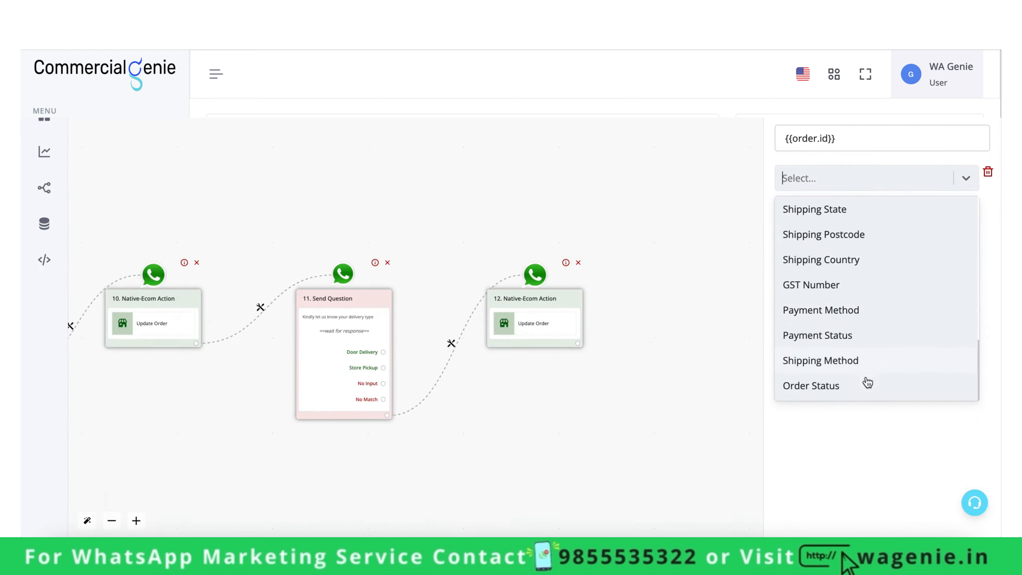
{"action": "left_click", "coordinate": [822, 362]}
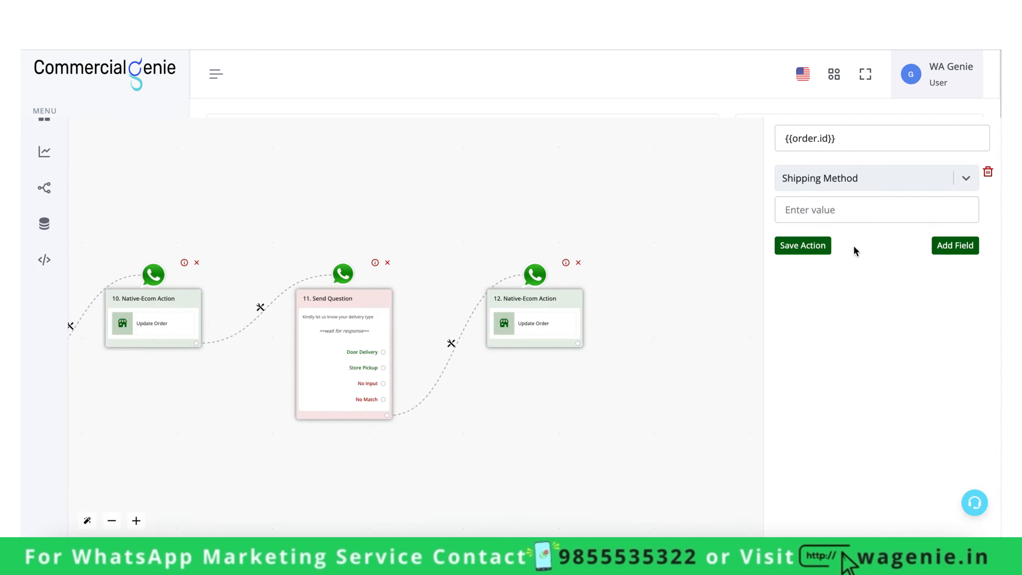
{"action": "left_click", "coordinate": [876, 208]}
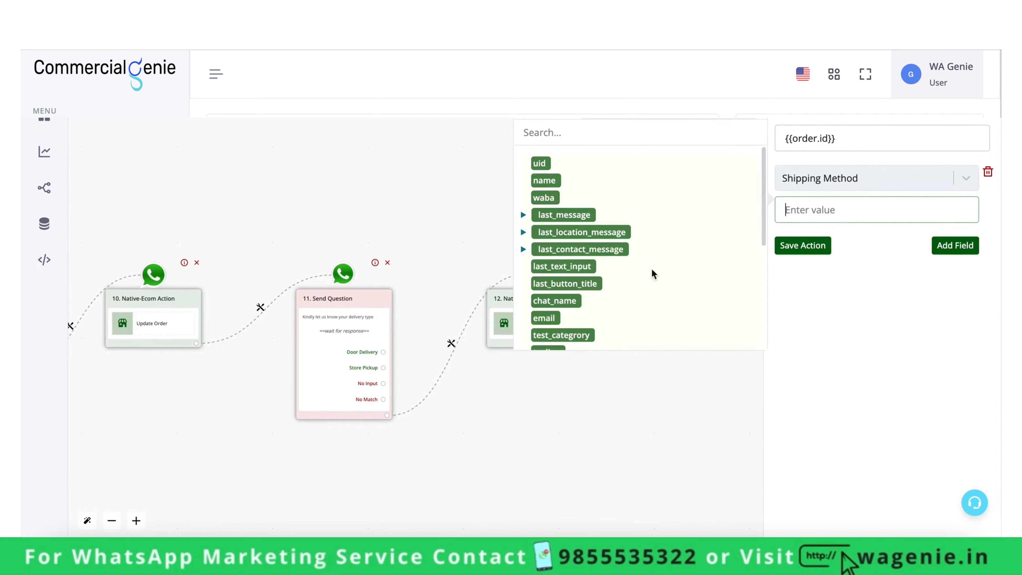
{"action": "left_click", "coordinate": [565, 286]}
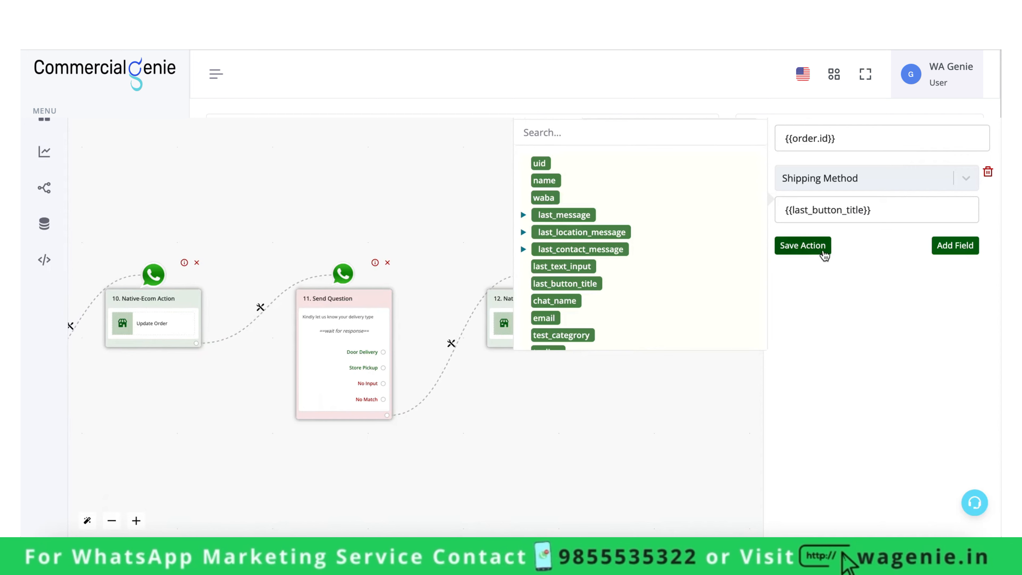
Step: Save the Update Order action that follows the delivery type question, then reopen it to check its fields and save it again
{"action": "left_click", "coordinate": [810, 245]}
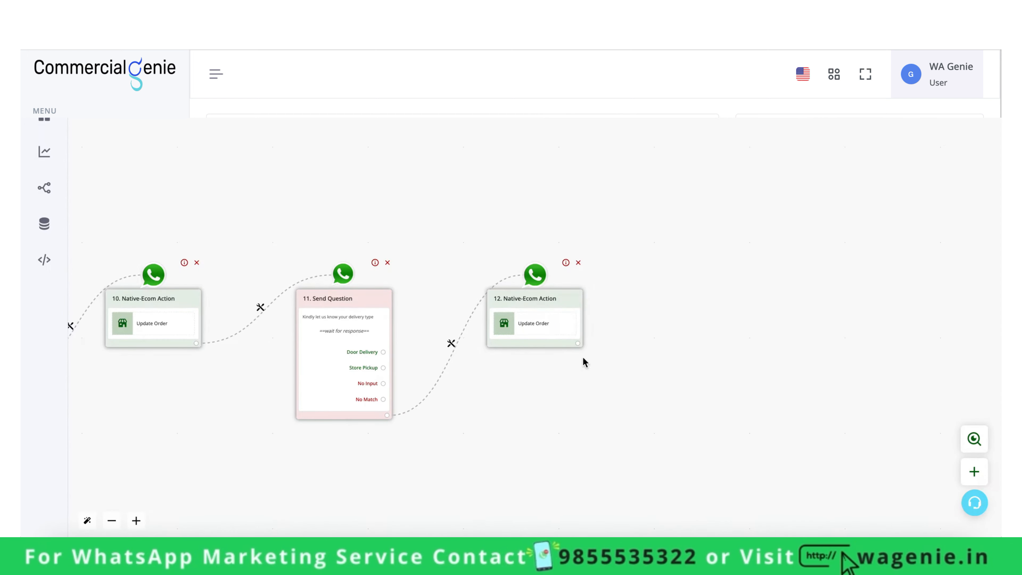
{"action": "left_click", "coordinate": [558, 319]}
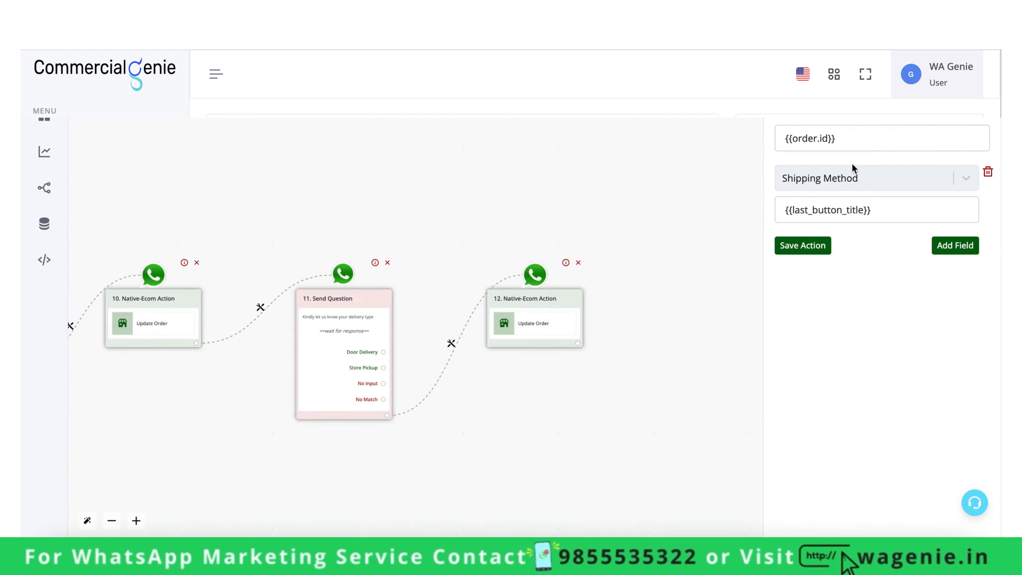
{"action": "left_click", "coordinate": [828, 244]}
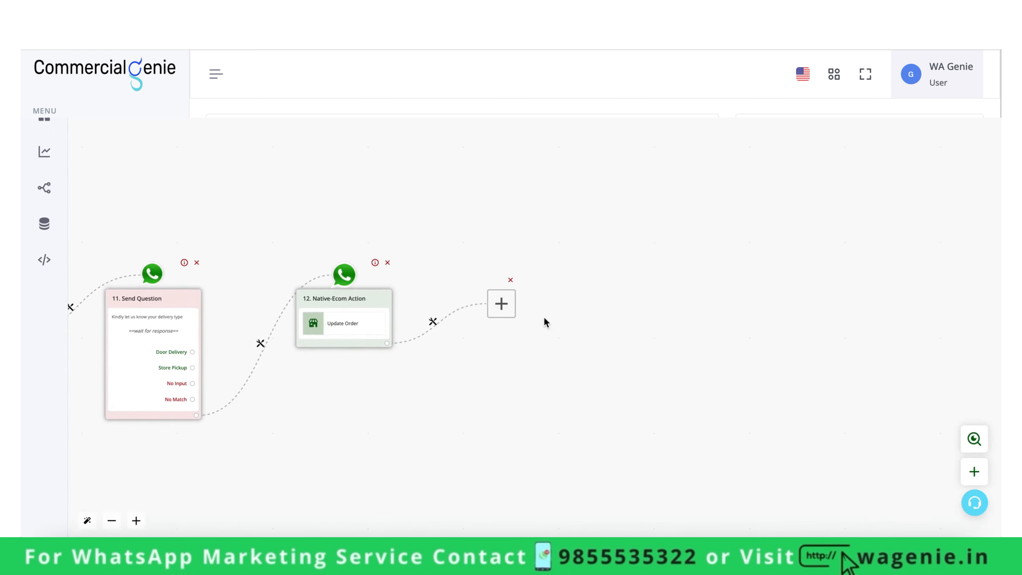
Step: After the shipping method update, add an interactive message question with the body "How would you like to pay ?"
{"action": "left_click", "coordinate": [500, 303]}
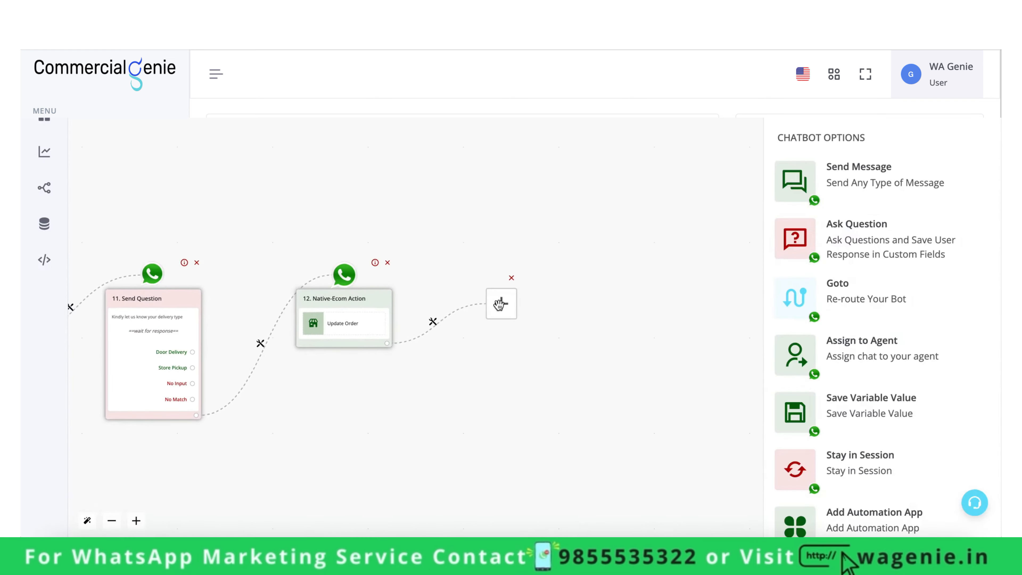
{"action": "left_click", "coordinate": [925, 253]}
{"action": "scroll", "coordinate": [925, 253], "scroll_direction": "down", "scroll_amount": 5}
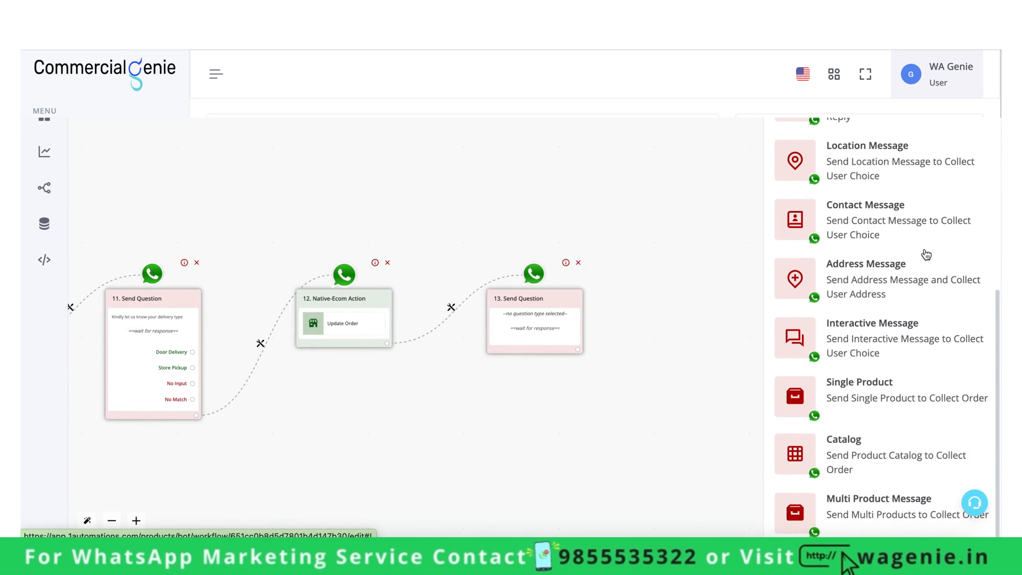
{"action": "scroll", "coordinate": [892, 394], "scroll_direction": "up", "scroll_amount": 2}
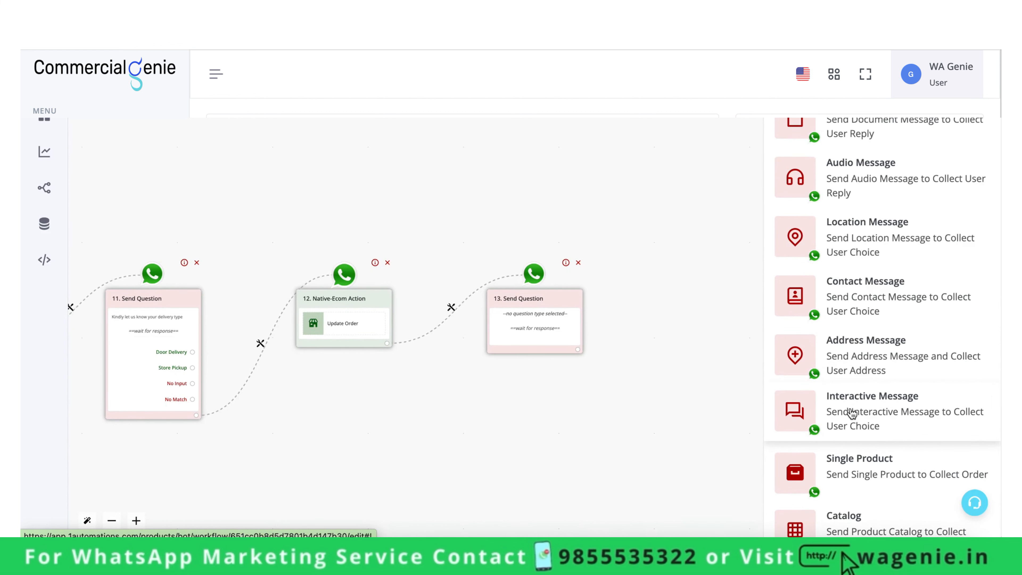
{"action": "left_click", "coordinate": [852, 413]}
{"action": "scroll", "coordinate": [867, 189], "scroll_direction": "up", "scroll_amount": 4}
{"action": "left_click", "coordinate": [851, 278]}
{"action": "type", "text": "Ho"}
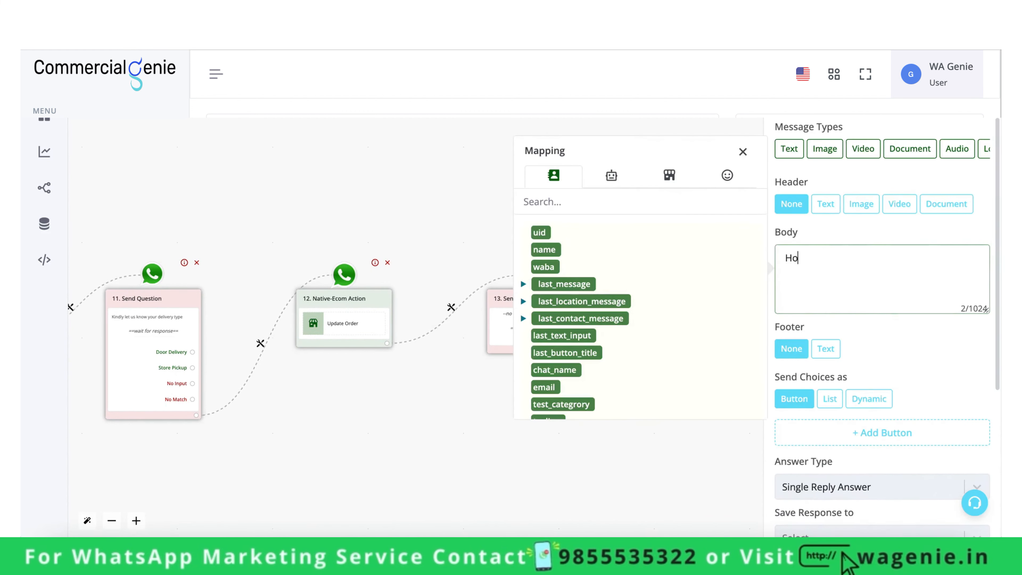
{"action": "type", "text": "w would you like to pay ?"}
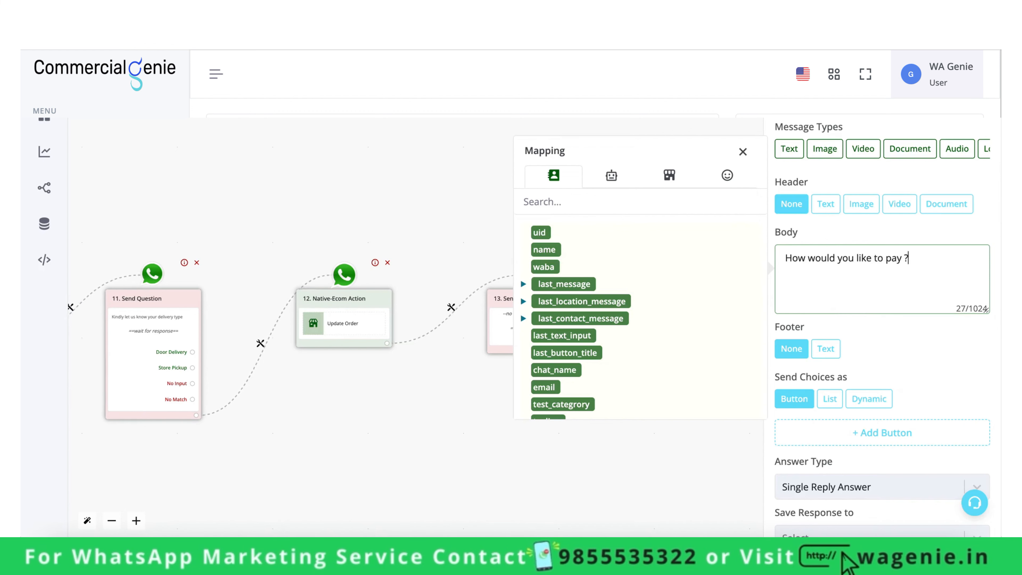
Step: Add two answer buttons to the payment question and label the first one "Cash On Delivery"
{"action": "scroll", "coordinate": [848, 373], "scroll_direction": "down", "scroll_amount": 4}
{"action": "left_click", "coordinate": [881, 292]}
{"action": "left_click", "coordinate": [881, 320]}
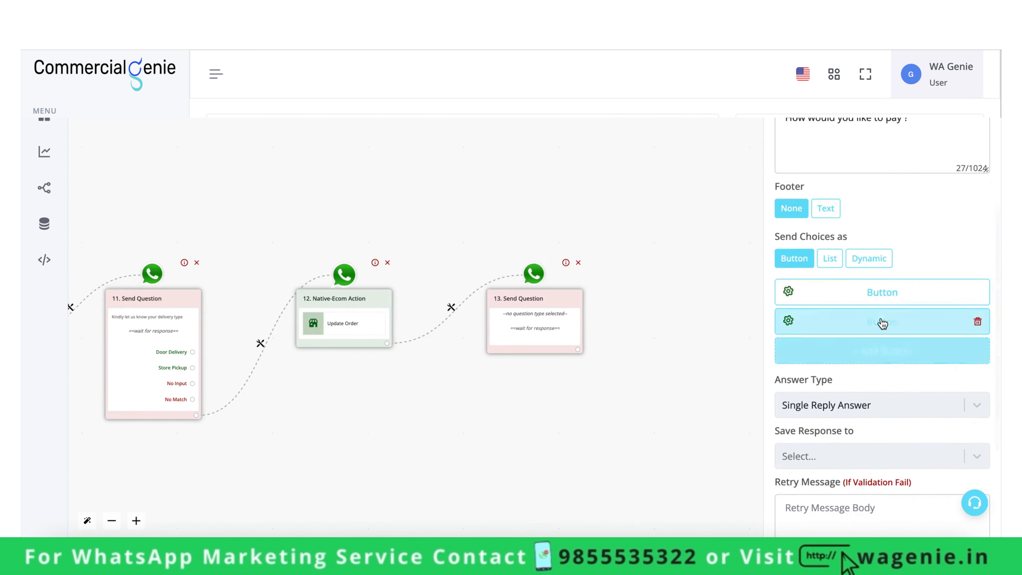
{"action": "left_click", "coordinate": [885, 296]}
{"action": "double_click", "coordinate": [666, 297]}
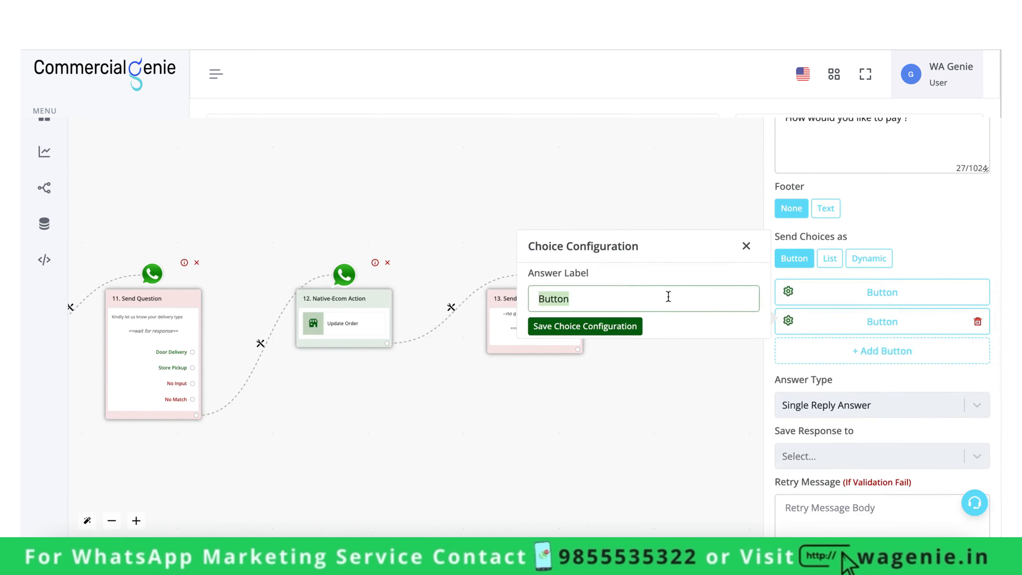
{"action": "type", "text": "Cash On Delivery"}
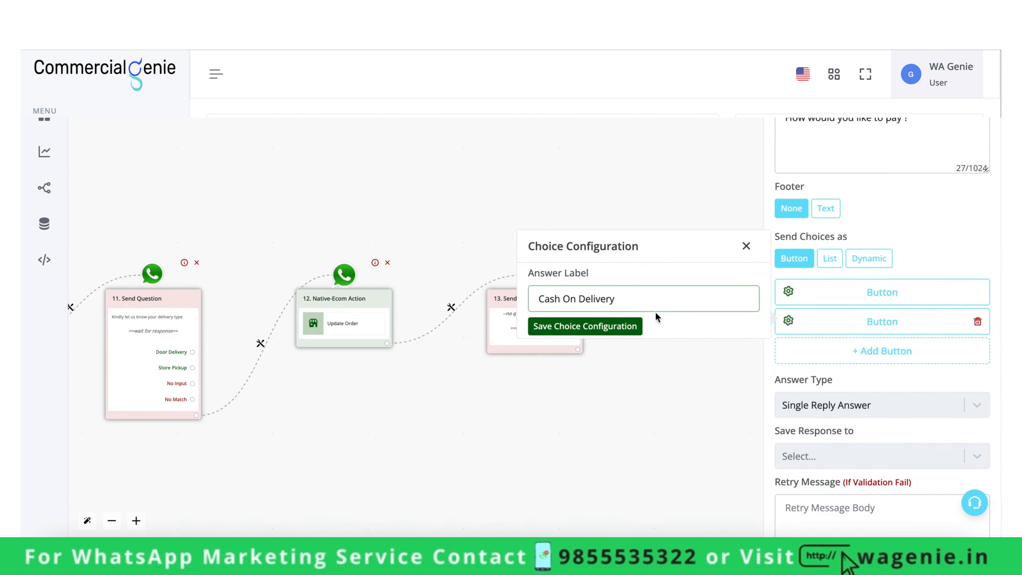
{"action": "left_click", "coordinate": [638, 327]}
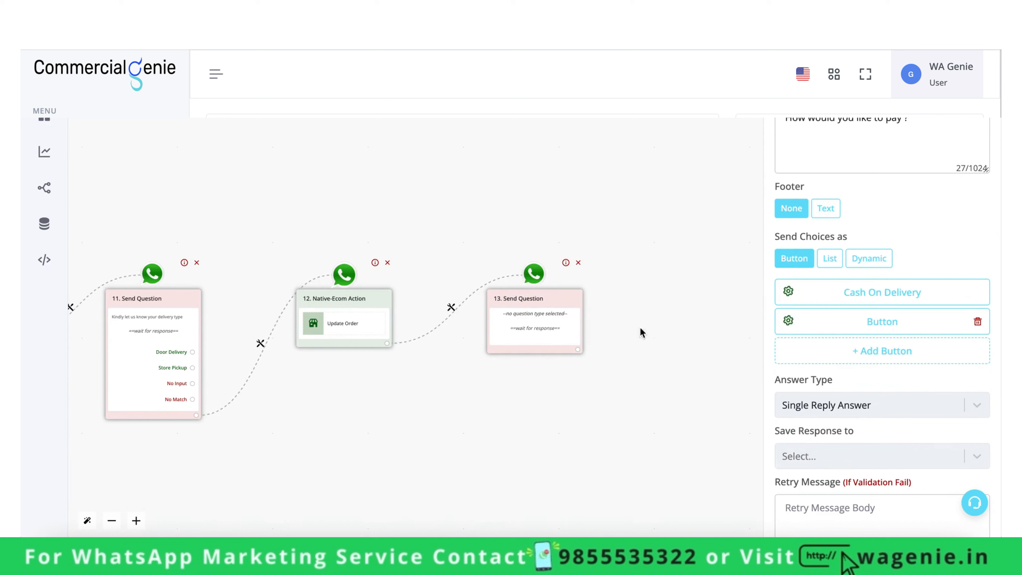
Step: Label the payment question's second answer button "Online Payment" and save the choice configuration
{"action": "left_click", "coordinate": [907, 322]}
{"action": "double_click", "coordinate": [736, 329]}
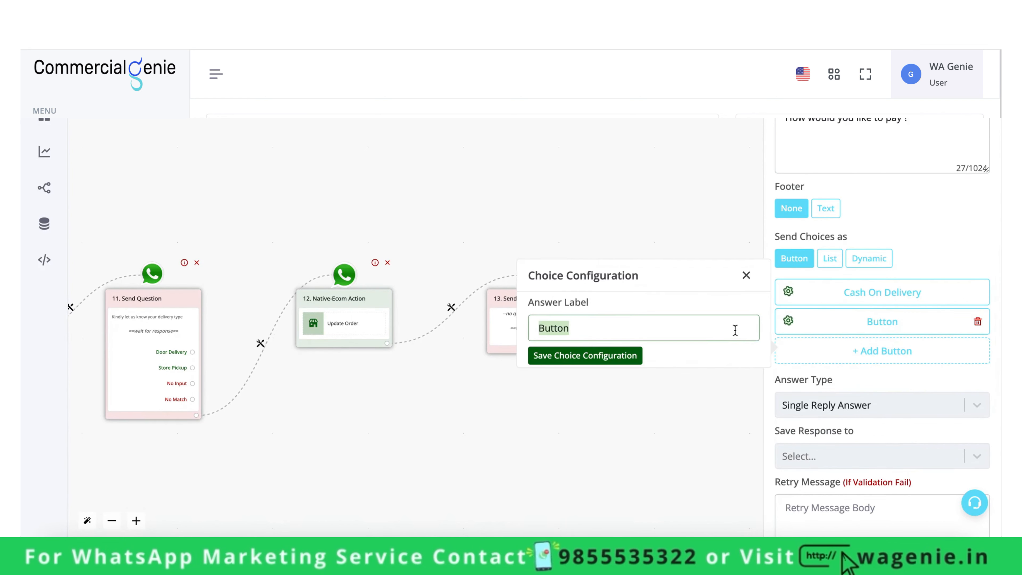
{"action": "type", "text": "Online Payment"}
{"action": "left_click", "coordinate": [635, 355]}
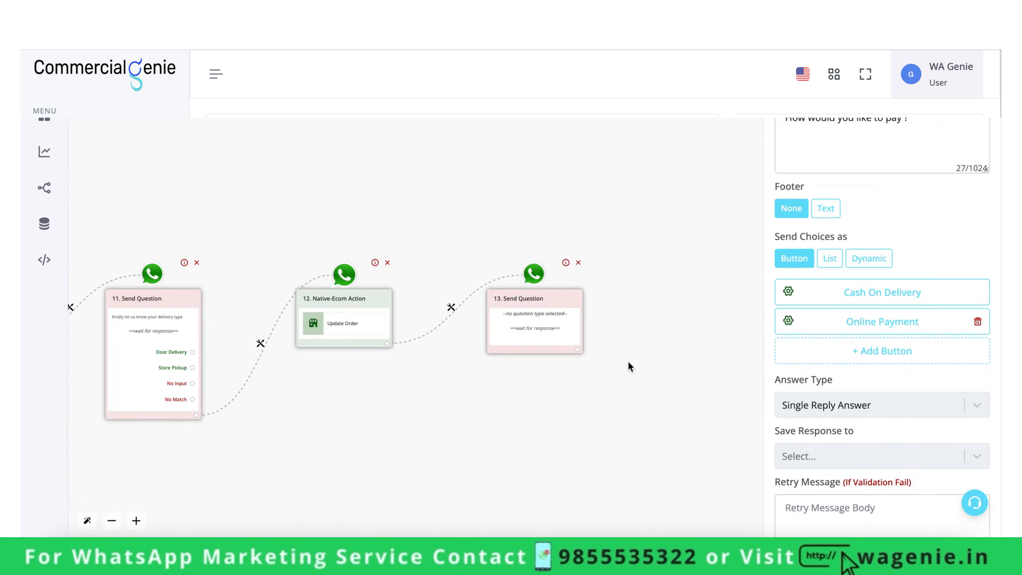
Step: Shorten the first payment button's label to "Cash" and save the payment question
{"action": "left_click", "coordinate": [929, 296]}
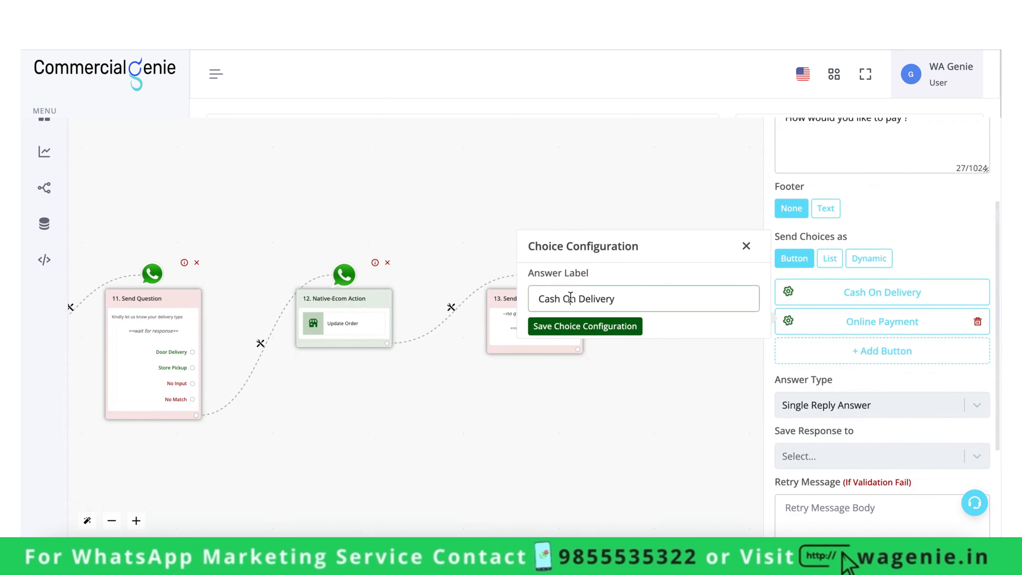
{"action": "left_click_drag", "start_coordinate": [560, 299], "coordinate": [615, 299]}
{"action": "key", "text": "BackSpace"}
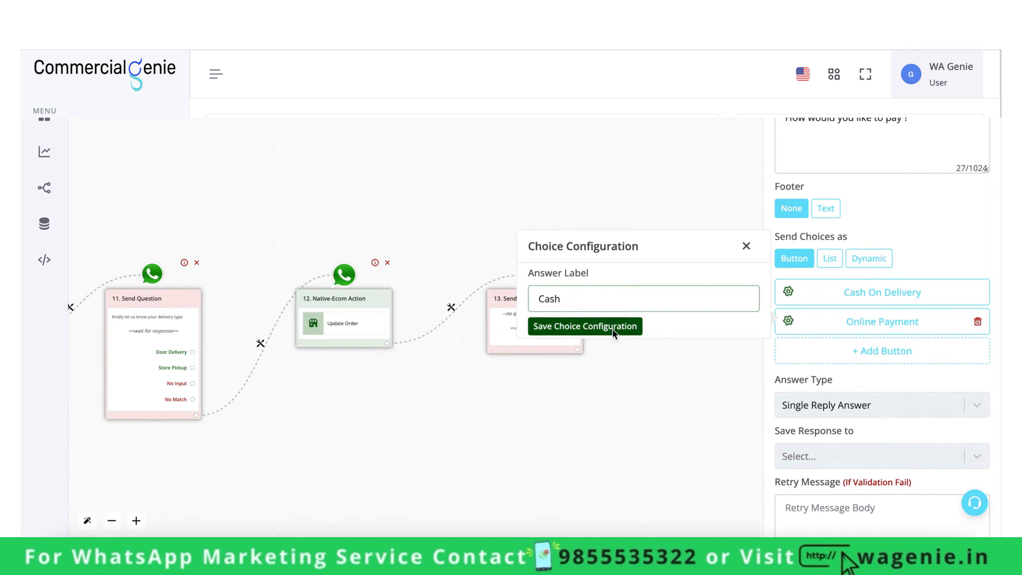
{"action": "left_click", "coordinate": [584, 325]}
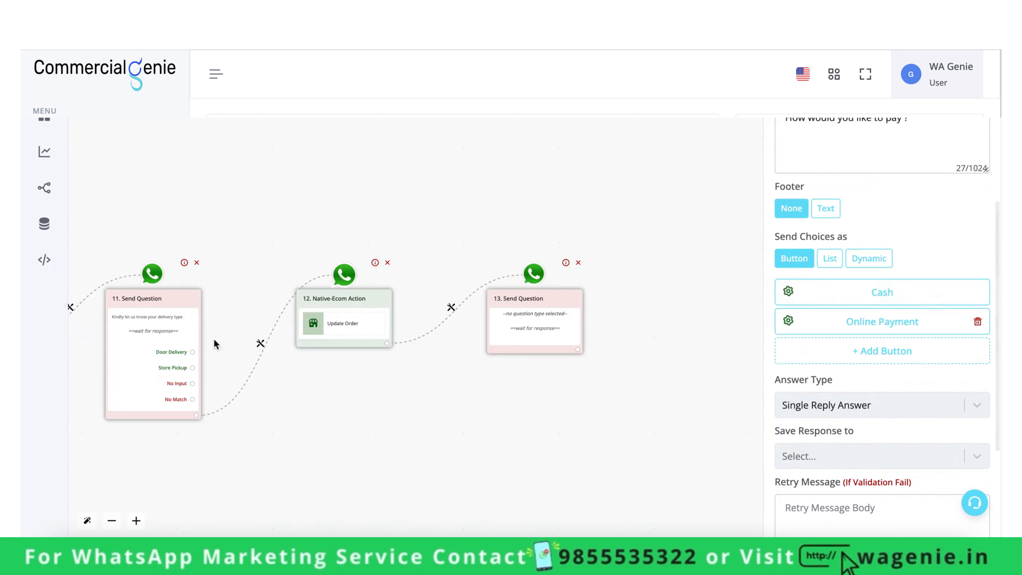
{"action": "scroll", "coordinate": [860, 367], "scroll_direction": "down", "scroll_amount": 2}
{"action": "scroll", "coordinate": [861, 367], "scroll_direction": "up", "scroll_amount": 2}
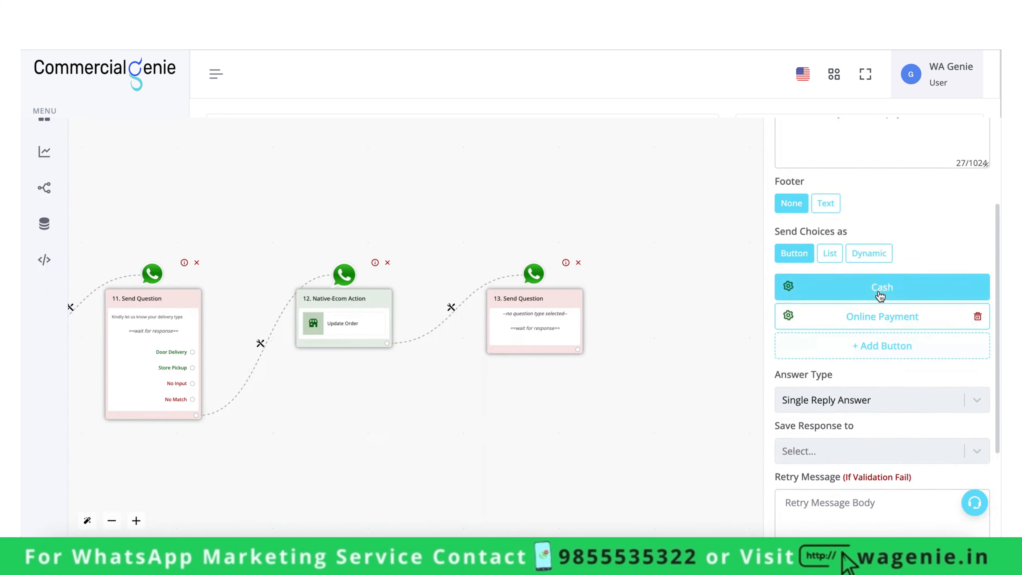
{"action": "scroll", "coordinate": [880, 349], "scroll_direction": "down", "scroll_amount": 5}
{"action": "left_click", "coordinate": [832, 533]}
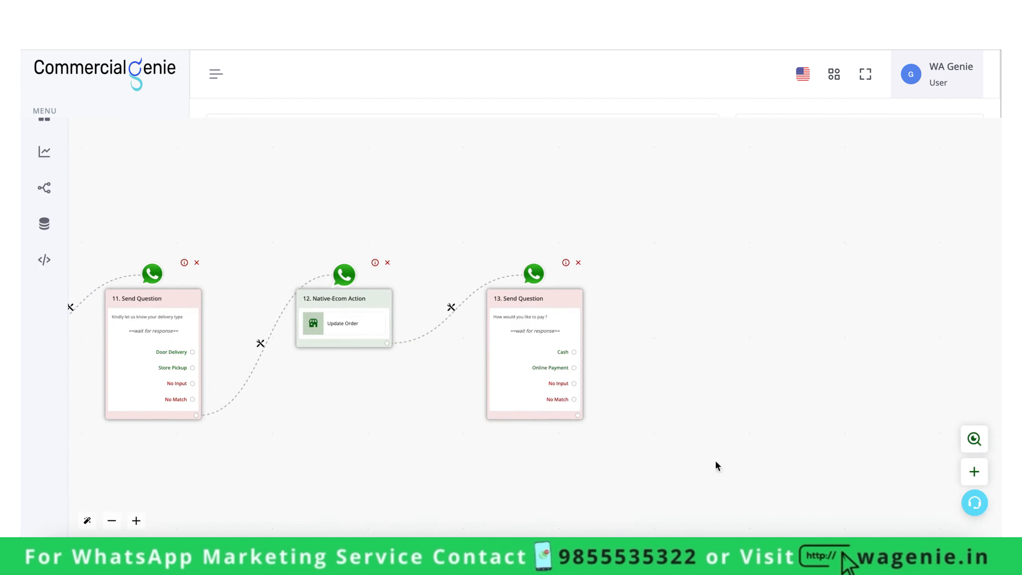
Step: Add a native ecommerce Update Order action to the Cash choice and set its Order ID to the order.id variable
{"action": "left_click", "coordinate": [573, 352]}
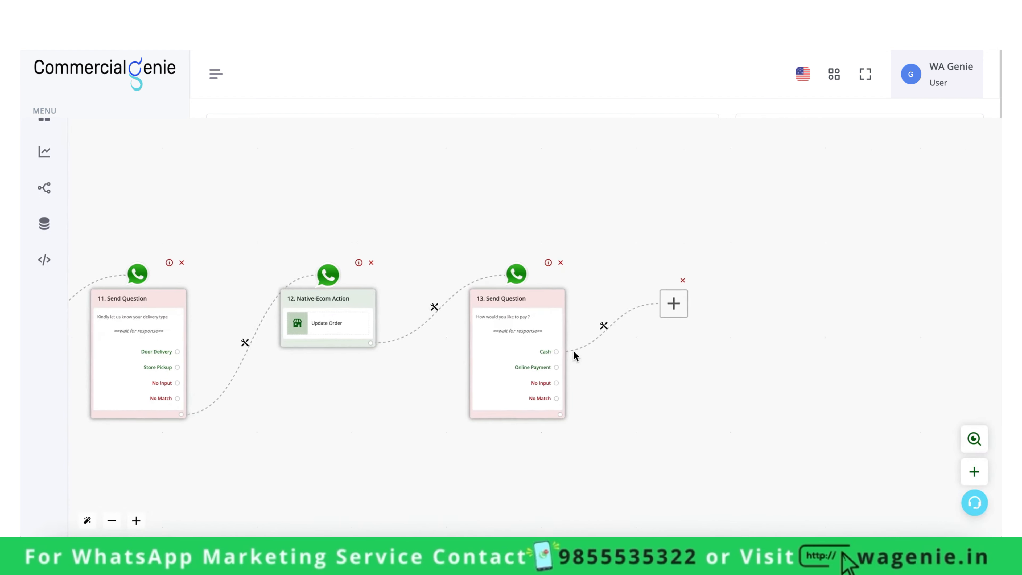
{"action": "left_click", "coordinate": [503, 299]}
{"action": "scroll", "coordinate": [831, 394], "scroll_direction": "down", "scroll_amount": 2}
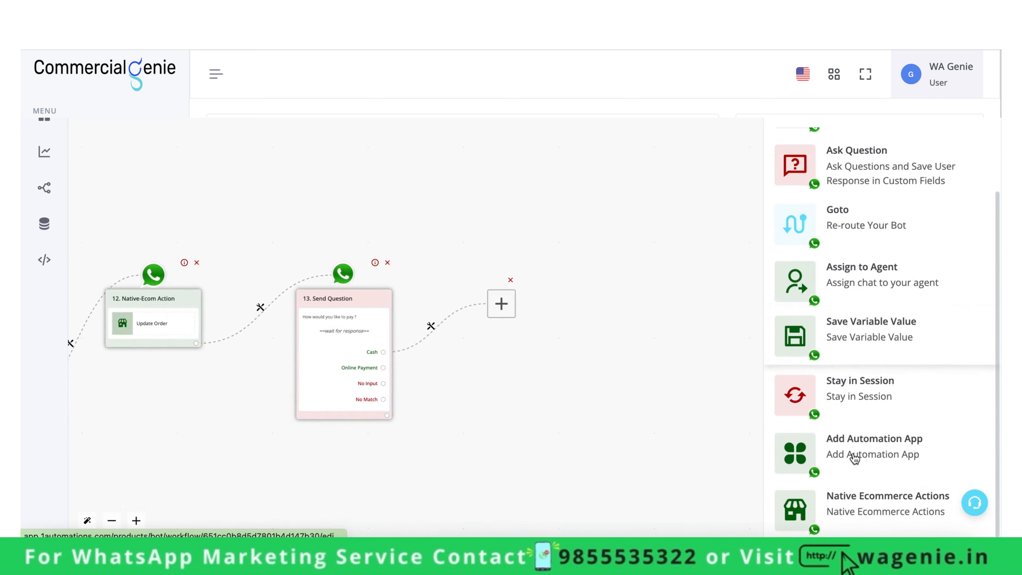
{"action": "left_click", "coordinate": [849, 503]}
{"action": "left_click", "coordinate": [877, 196]}
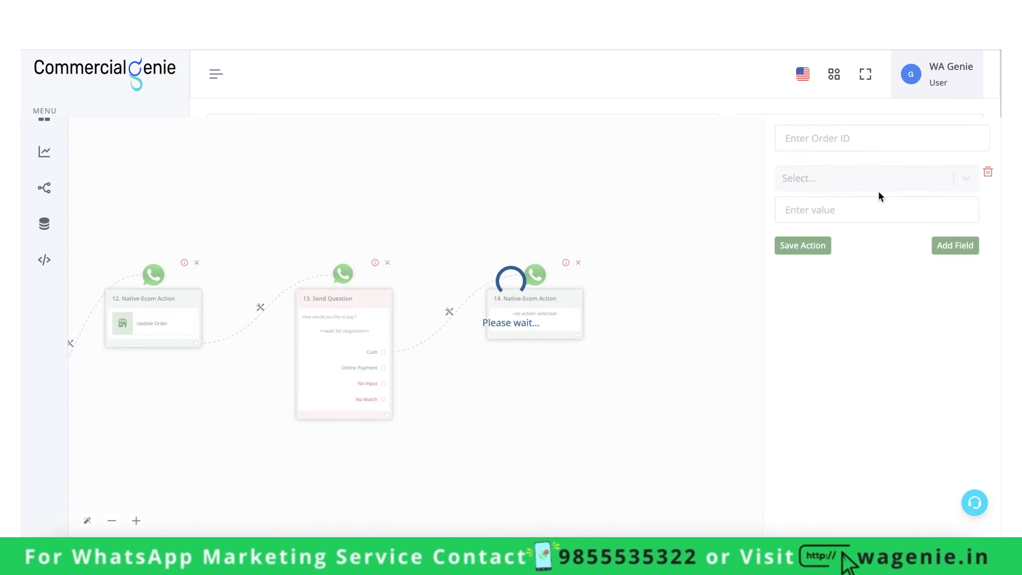
{"action": "left_click", "coordinate": [863, 141]}
{"action": "scroll", "coordinate": [583, 233], "scroll_direction": "down", "scroll_amount": 5}
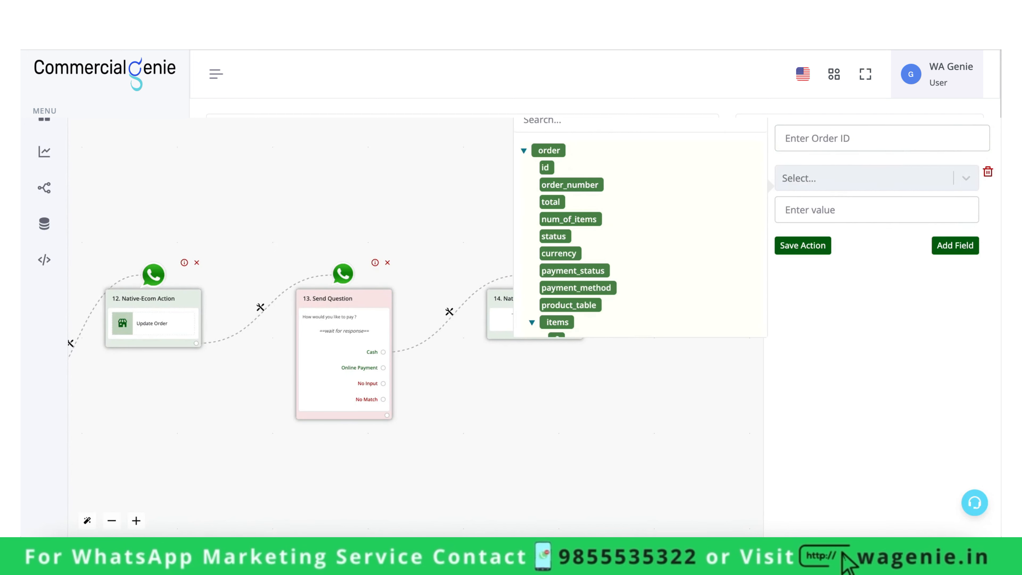
{"action": "left_click", "coordinate": [545, 167]}
Step: Set the action's Payment Method field to "Cash", save it, and move its node higher and farther from the payment question
{"action": "left_click", "coordinate": [868, 183]}
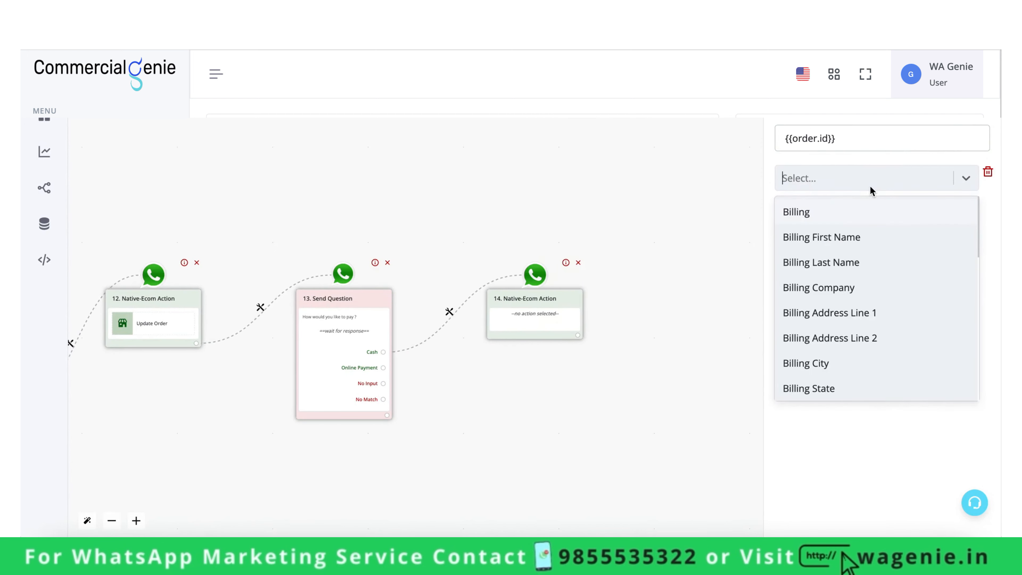
{"action": "scroll", "coordinate": [858, 302], "scroll_direction": "down", "scroll_amount": 10}
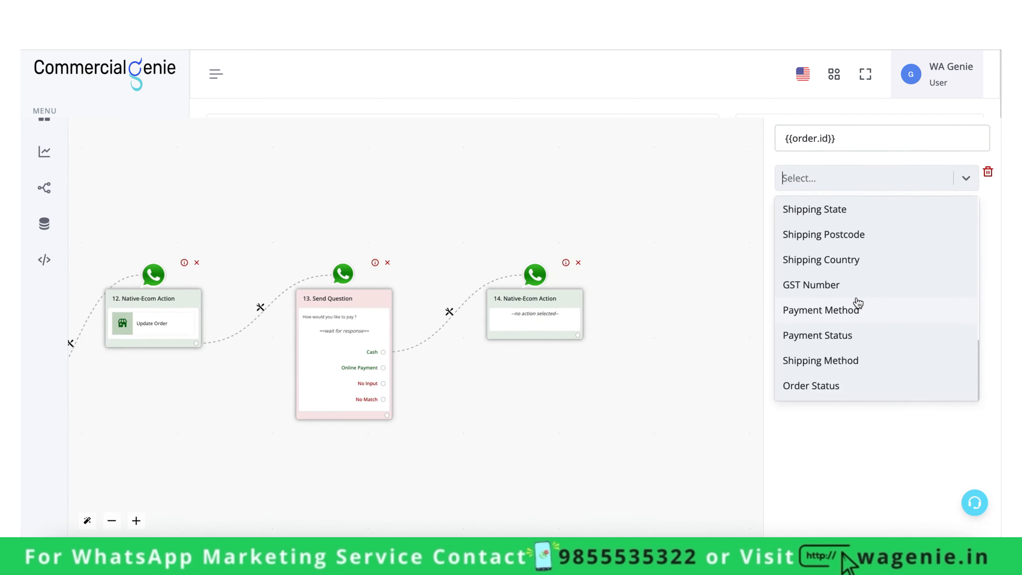
{"action": "left_click", "coordinate": [846, 322]}
{"action": "left_click", "coordinate": [839, 213]}
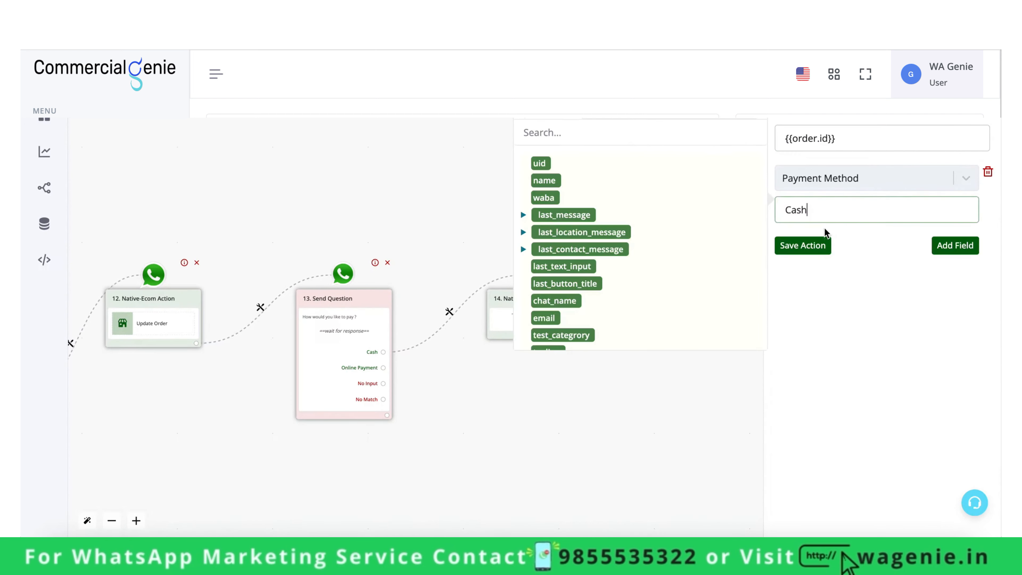
{"action": "left_click", "coordinate": [812, 247]}
{"action": "left_click_drag", "start_coordinate": [580, 340], "coordinate": [652, 285]}
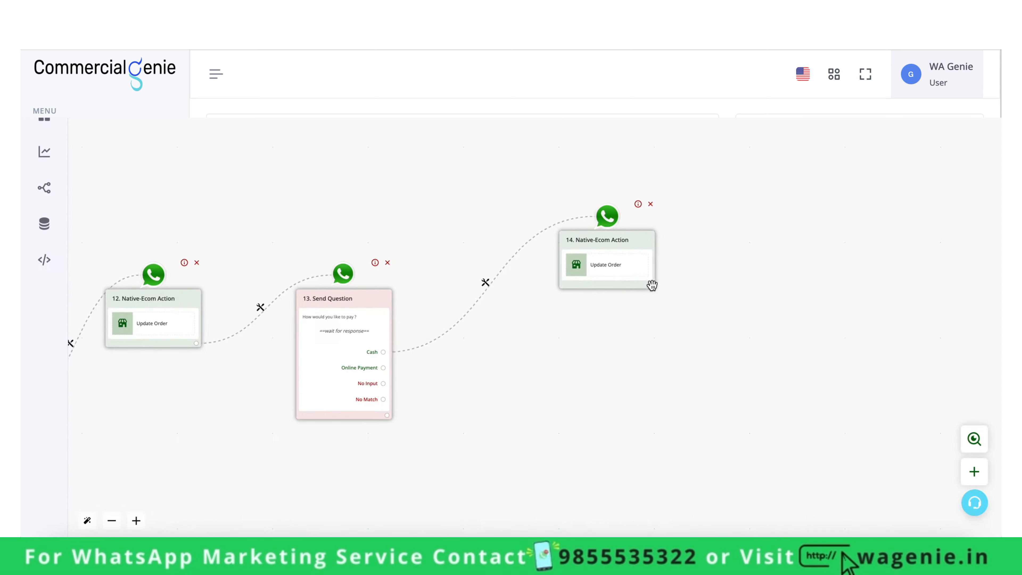
Step: After the Cash order update, add a text message reading "Thanks", "your order is confirmed" and "order number" followed by the order_number variable
{"action": "left_click", "coordinate": [501, 303]}
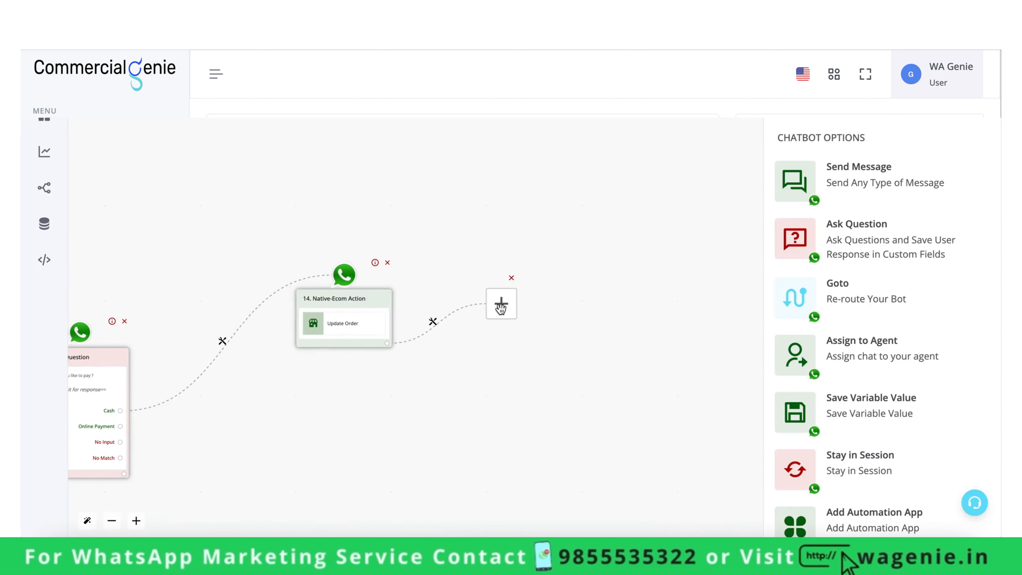
{"action": "left_click", "coordinate": [937, 201]}
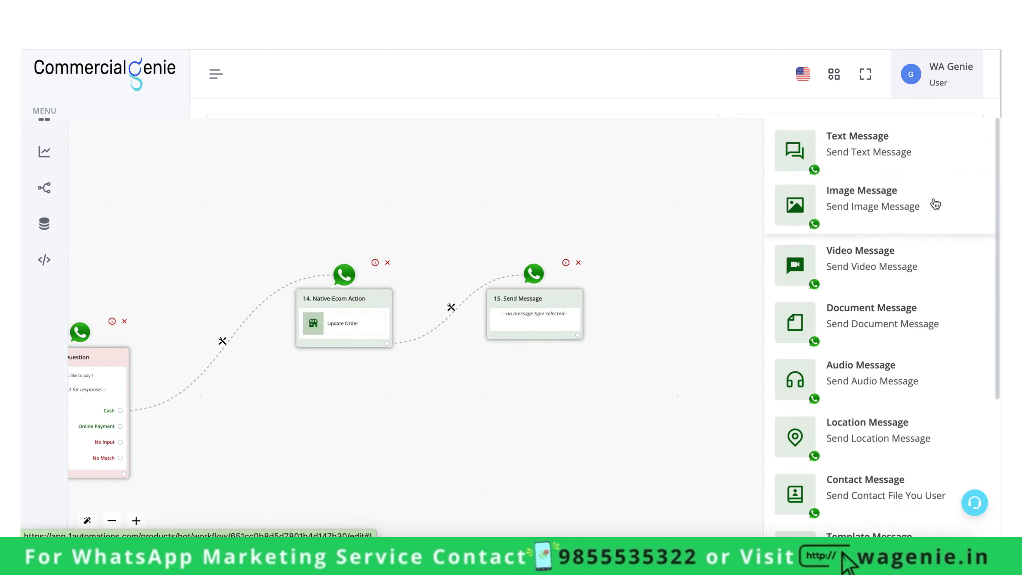
{"action": "left_click", "coordinate": [883, 161]}
{"action": "left_click", "coordinate": [870, 203]}
{"action": "type", "text": "Thanks"}
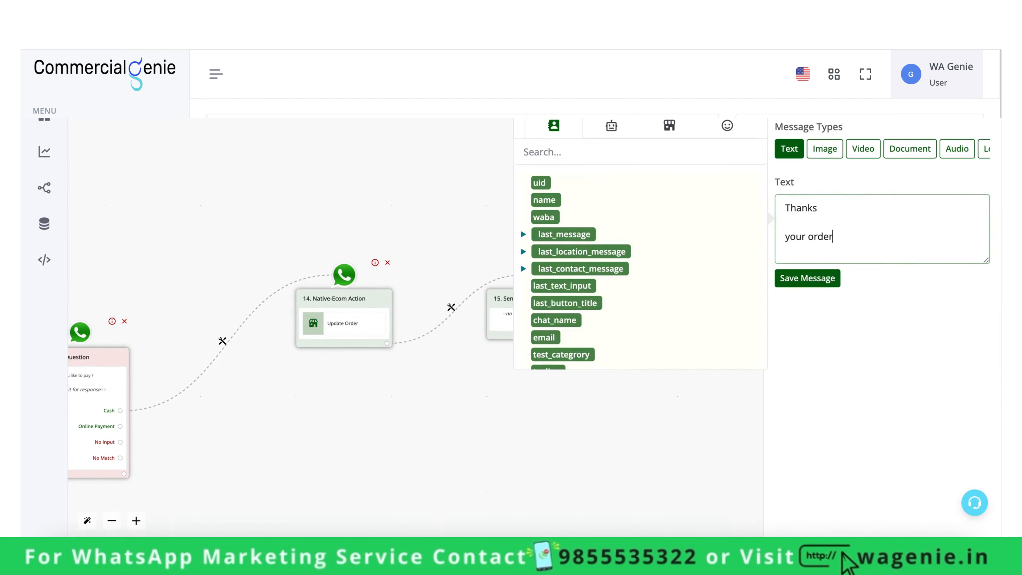
{"action": "key", "text": "Return"}
{"action": "key", "text": "Return"}
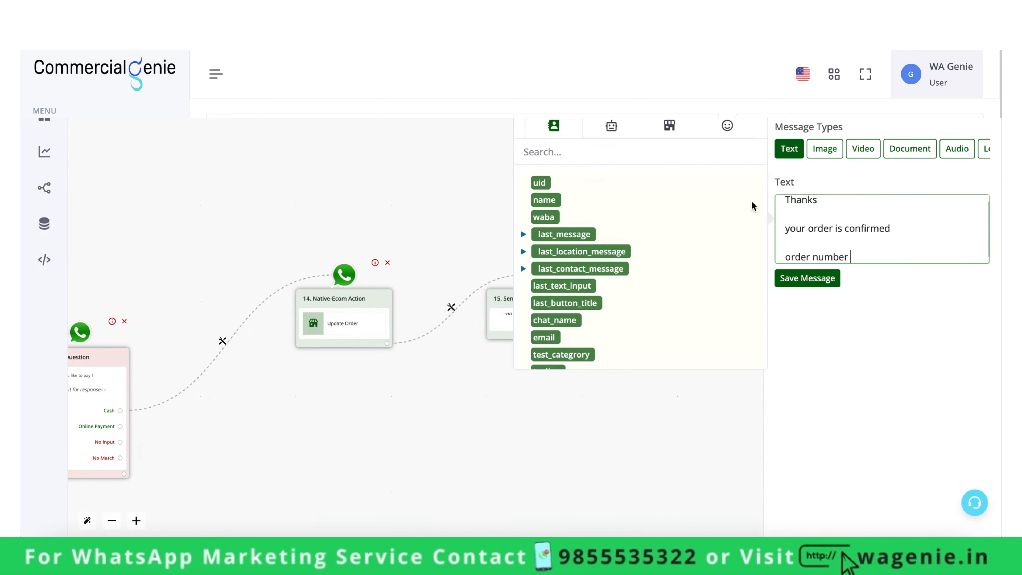
{"action": "left_click", "coordinate": [669, 126]}
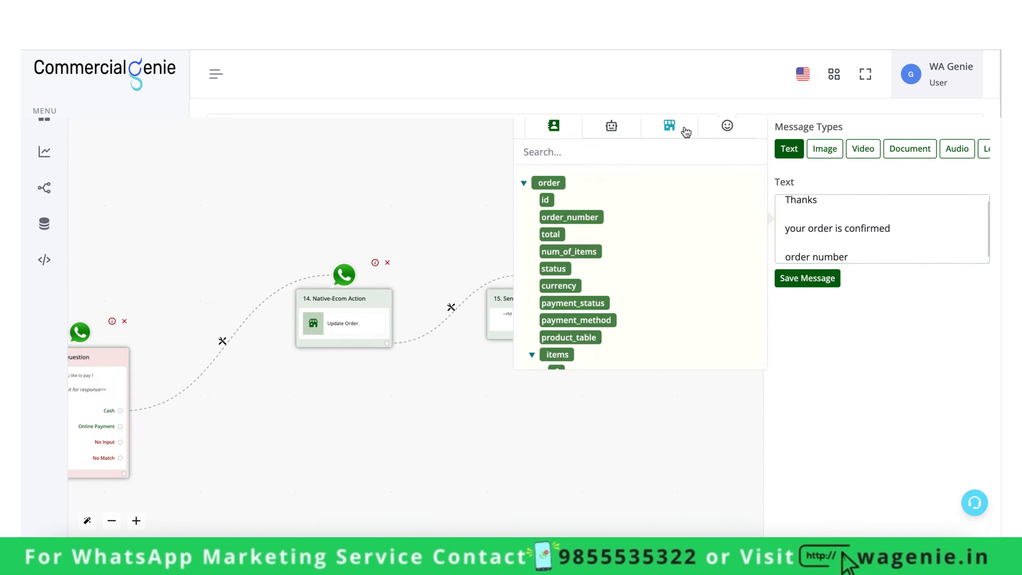
{"action": "left_click", "coordinate": [579, 217]}
Step: Append "amount payable in cash -" with the order currency and total variables to the confirmation text, and save the message
{"action": "left_click", "coordinate": [976, 263]}
{"action": "key", "text": "Return"}
{"action": "key", "text": "Return"}
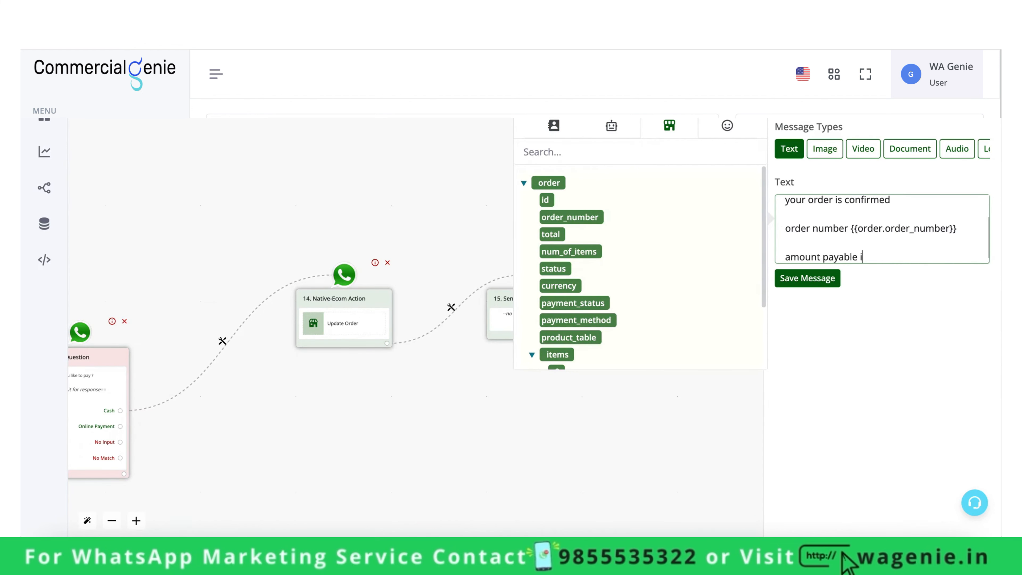
{"action": "left_click", "coordinate": [579, 289]}
{"action": "scroll", "coordinate": [933, 257], "scroll_direction": "down", "scroll_amount": 1}
{"action": "left_click", "coordinate": [934, 256]}
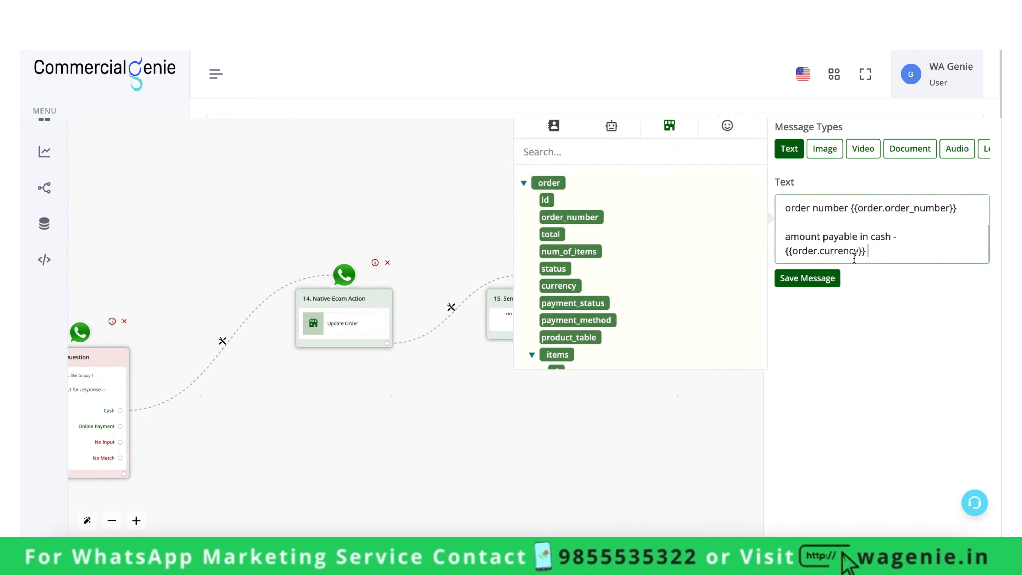
{"action": "left_click", "coordinate": [557, 237]}
{"action": "left_click", "coordinate": [829, 279]}
{"action": "left_click_drag", "start_coordinate": [343, 379], "coordinate": [605, 285]}
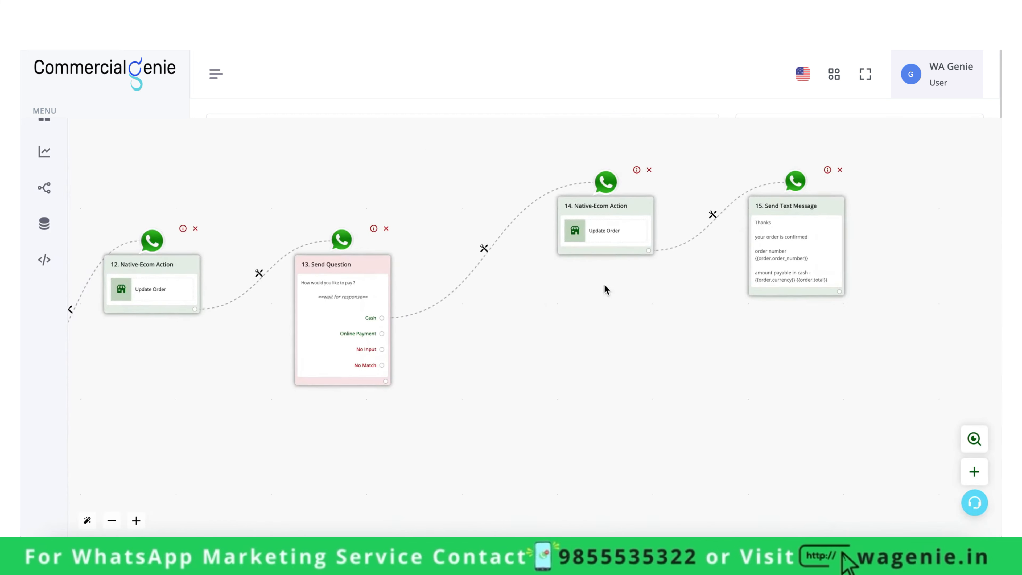
{"action": "scroll", "coordinate": [388, 320], "scroll_direction": "up", "scroll_amount": 2}
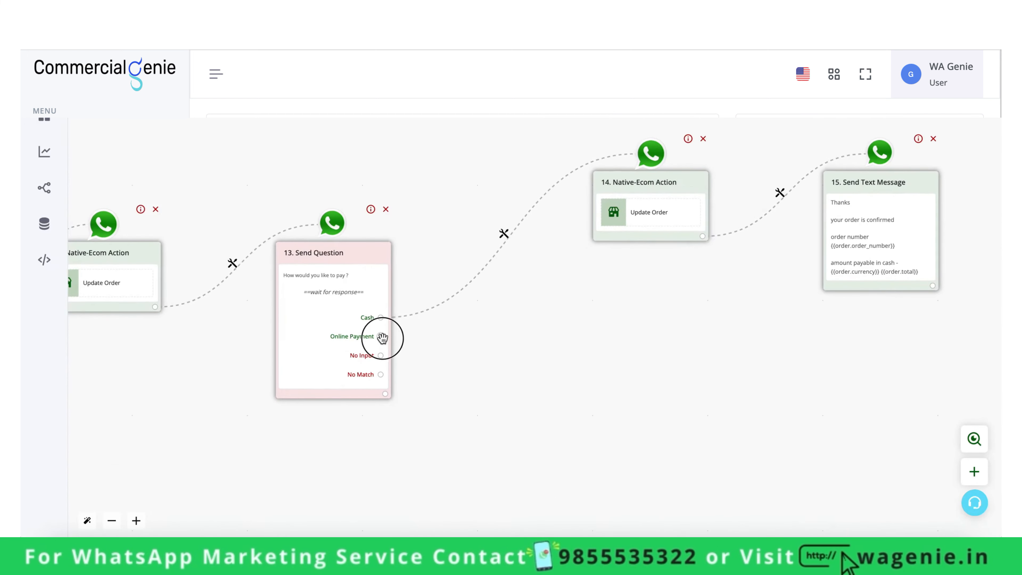
{"action": "left_click_drag", "start_coordinate": [380, 336], "coordinate": [520, 265]}
{"action": "scroll", "coordinate": [531, 306], "scroll_direction": "down", "scroll_amount": 1}
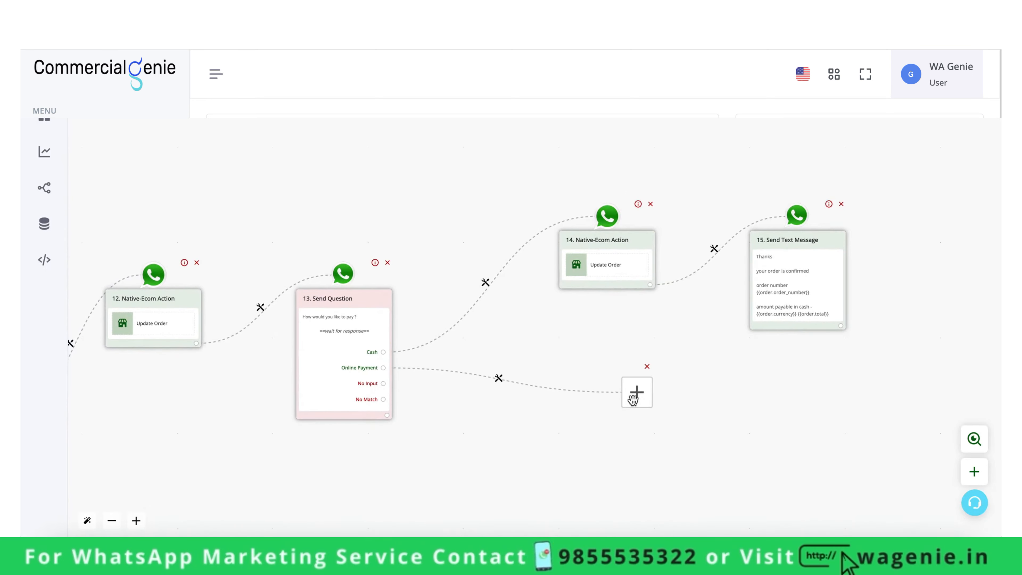
{"action": "left_click", "coordinate": [633, 398]}
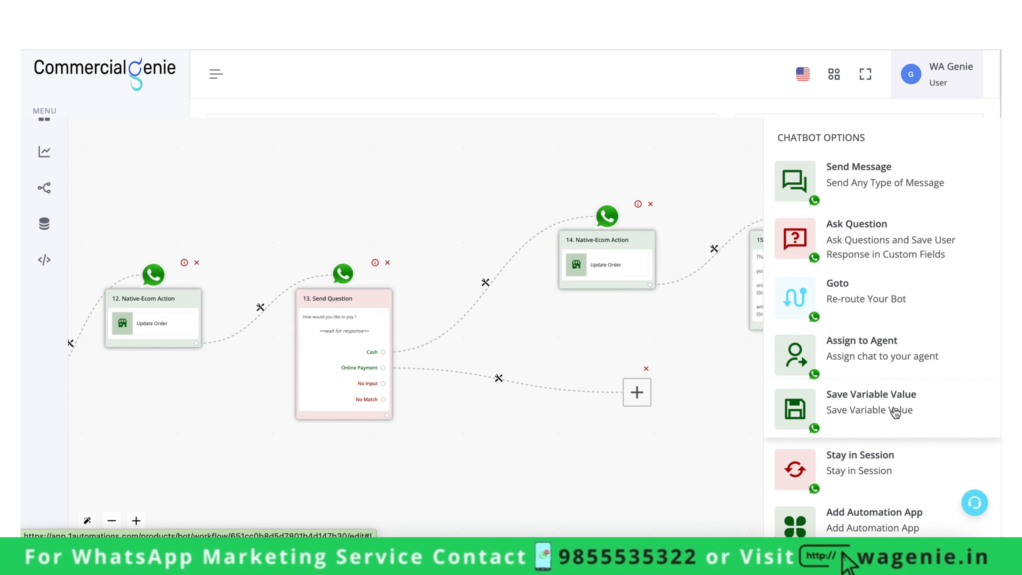
{"action": "scroll", "coordinate": [895, 413], "scroll_direction": "down", "scroll_amount": 2}
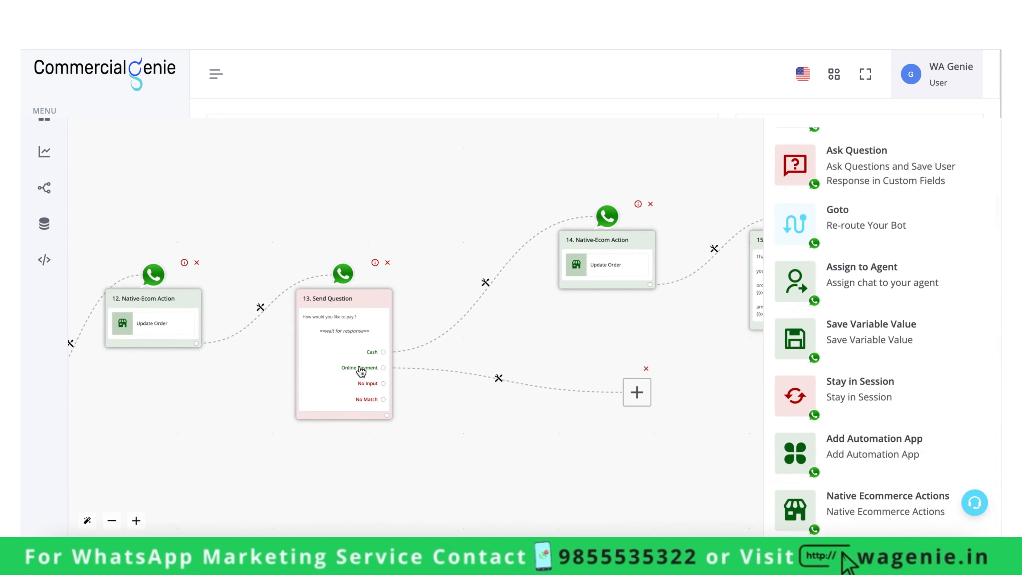
{"action": "left_click", "coordinate": [877, 518]}
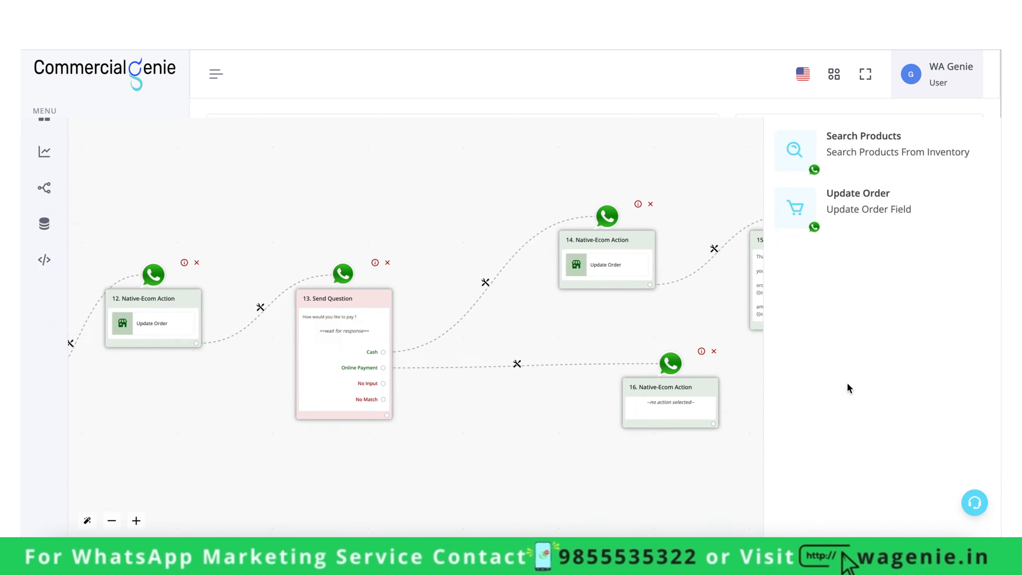
{"action": "left_click", "coordinate": [714, 352]}
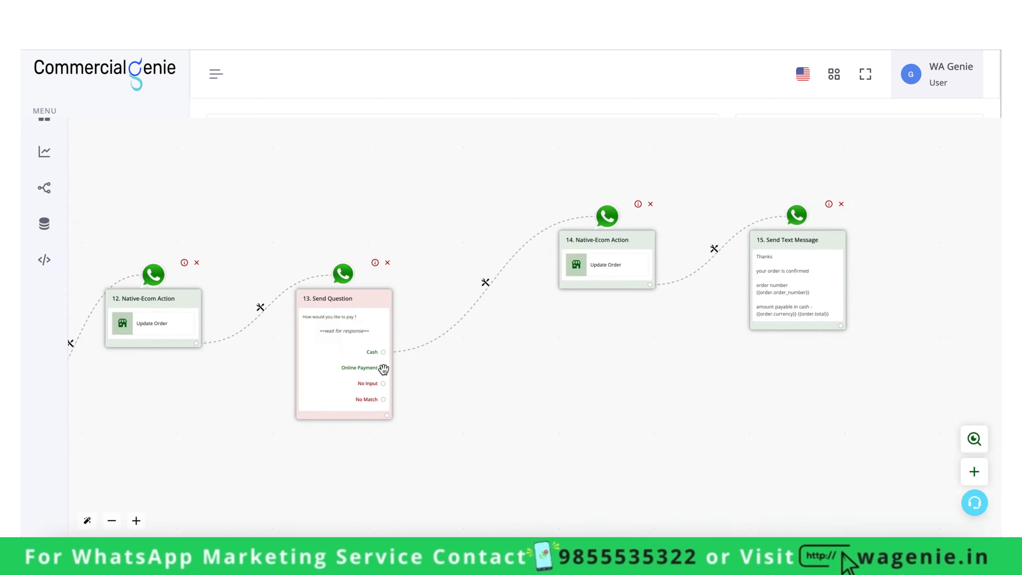
Step: Branch an empty next-step placeholder off the Online Payment choice of the payment question, below the Cash branch
{"action": "left_click_drag", "start_coordinate": [498, 300], "coordinate": [590, 408]}
{"action": "left_click", "coordinate": [591, 403]}
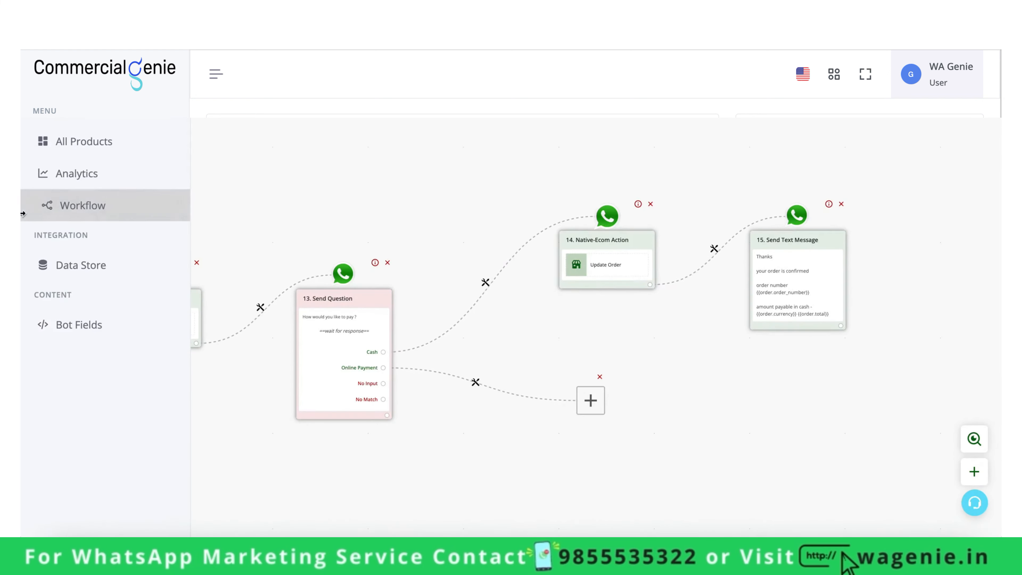
Step: Open the existing Ecom Bot workflow from the list of workflows
{"action": "left_click", "coordinate": [72, 205]}
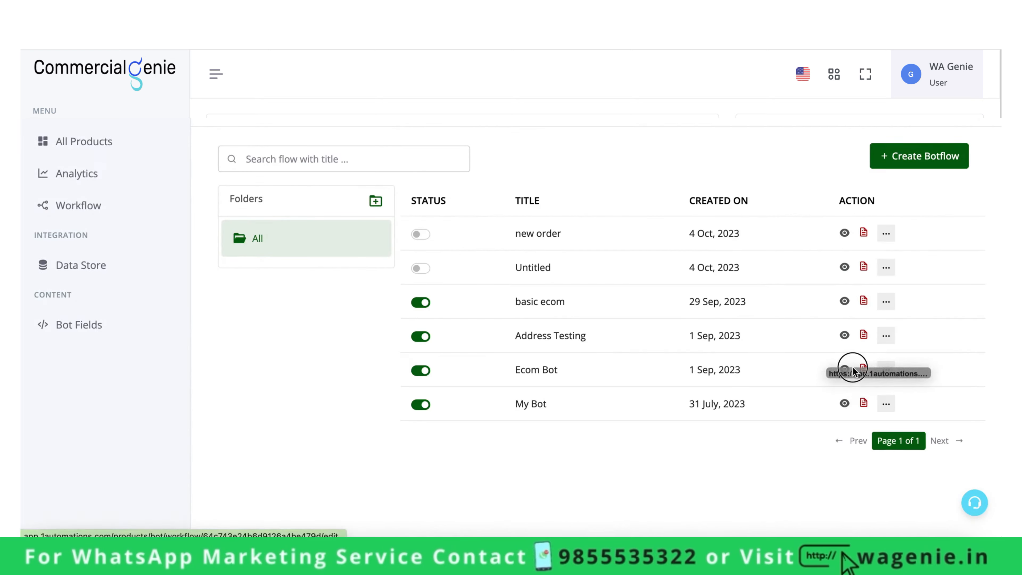
{"action": "left_click", "coordinate": [845, 404]}
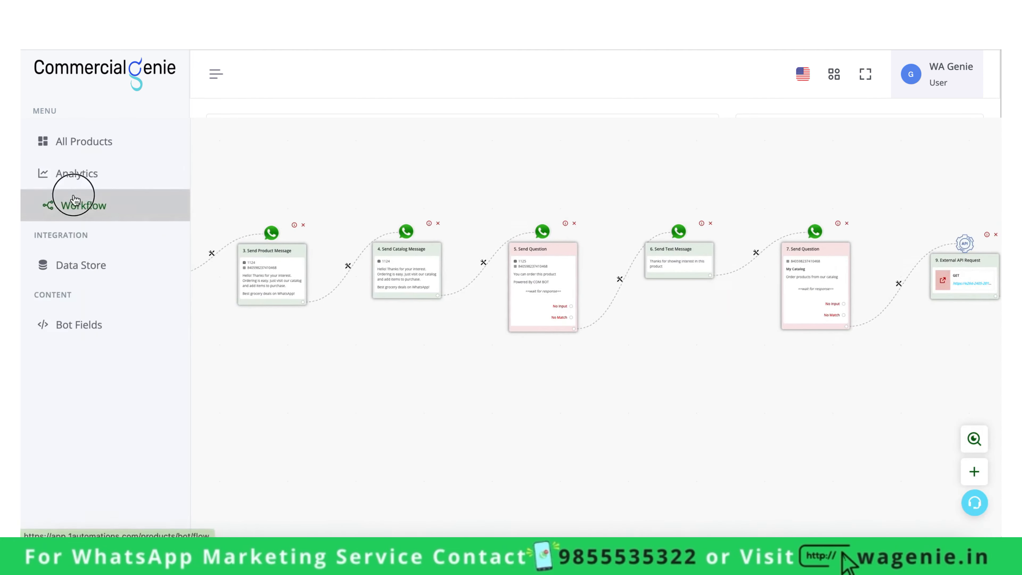
{"action": "left_click", "coordinate": [72, 204]}
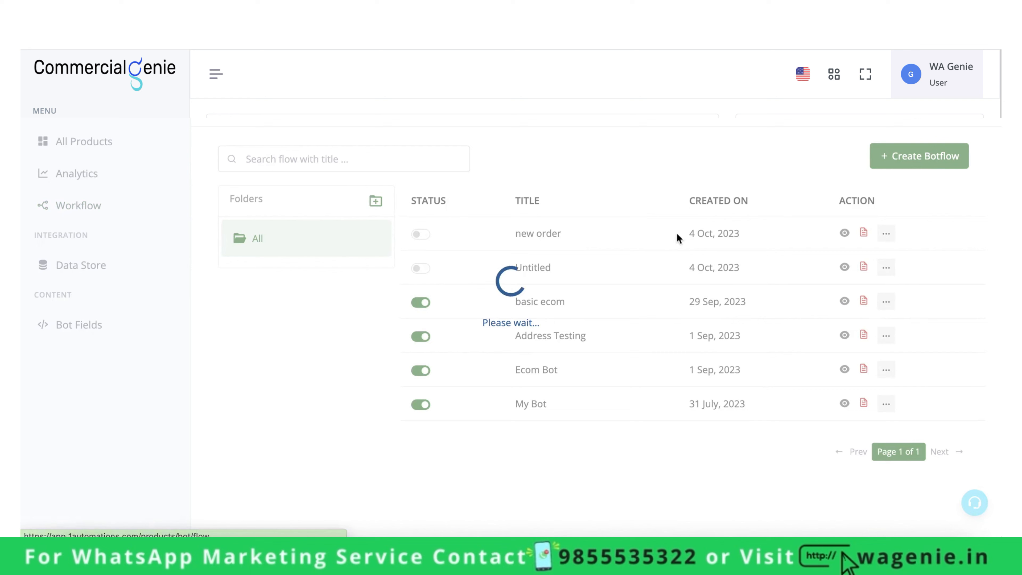
{"action": "left_click", "coordinate": [843, 369]}
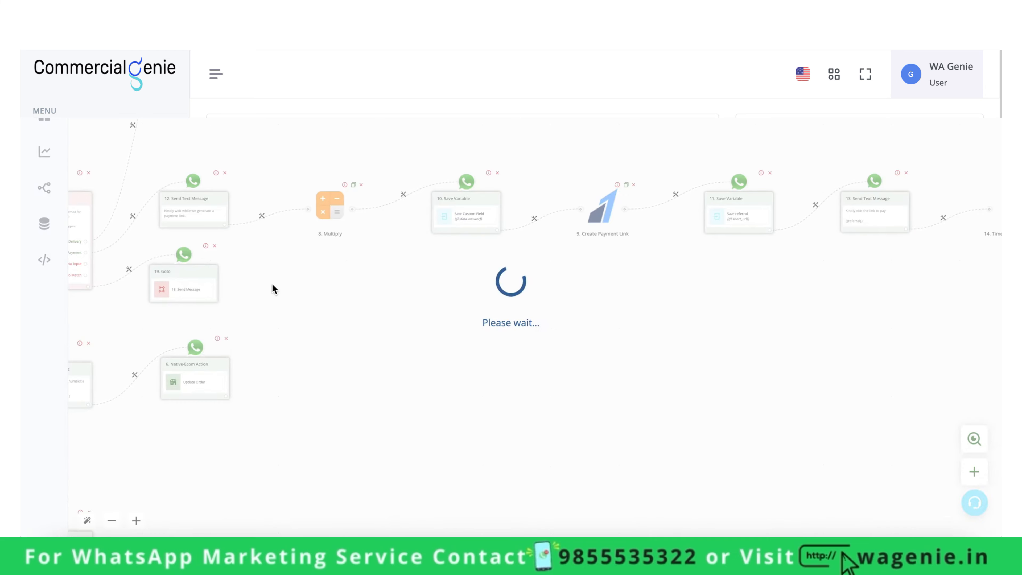
Step: Examine the Online Payment branch from its wait message through the Multiply, Save Variable and Create Payment Link nodes to the message sending the link
{"action": "left_click_drag", "start_coordinate": [297, 271], "coordinate": [475, 271]}
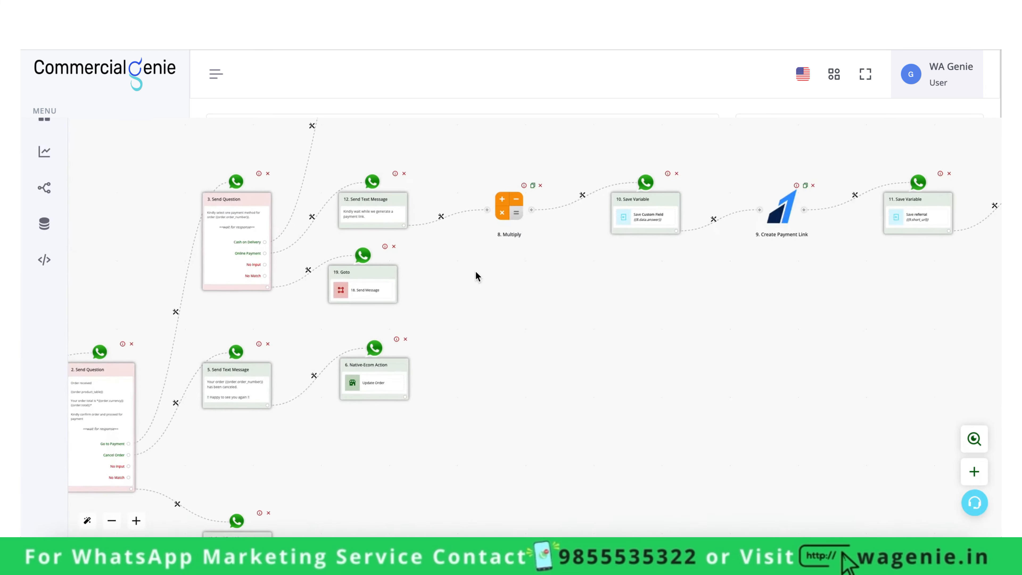
{"action": "scroll", "coordinate": [275, 239], "scroll_direction": "up", "scroll_amount": 5}
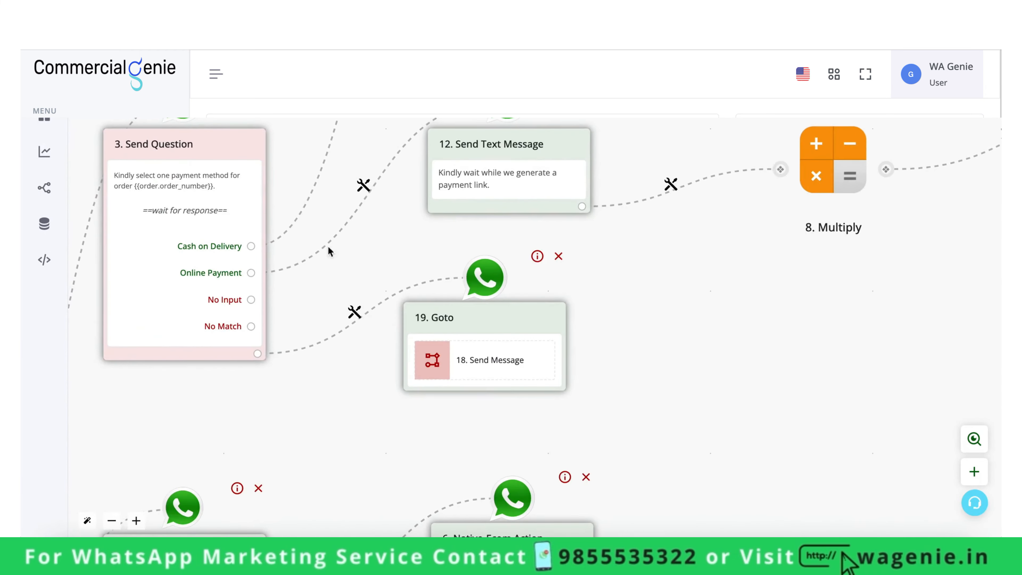
{"action": "left_click_drag", "start_coordinate": [664, 255], "coordinate": [540, 314]}
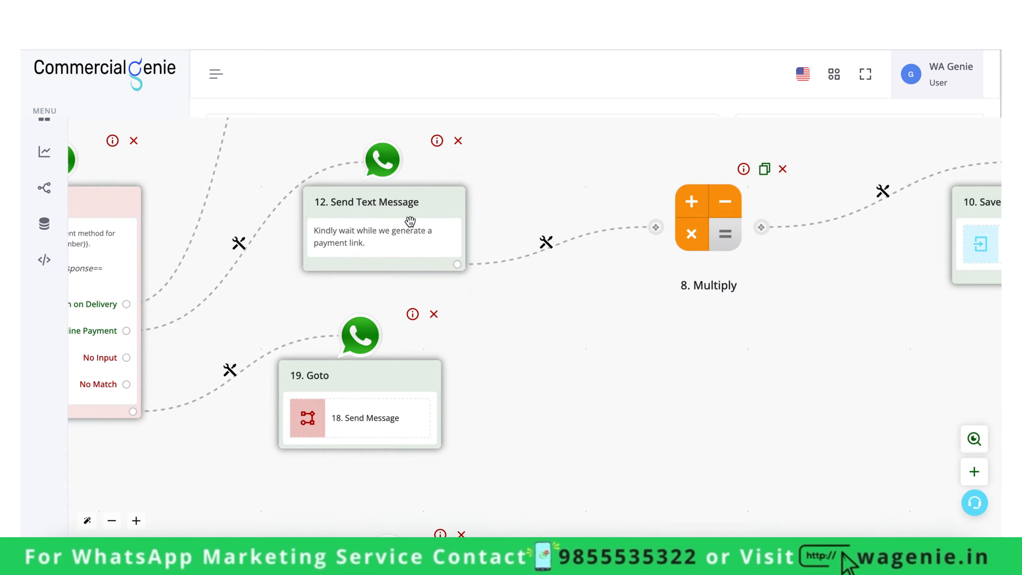
{"action": "left_click_drag", "start_coordinate": [664, 326], "coordinate": [566, 358]}
{"action": "left_click_drag", "start_coordinate": [436, 338], "coordinate": [567, 339]}
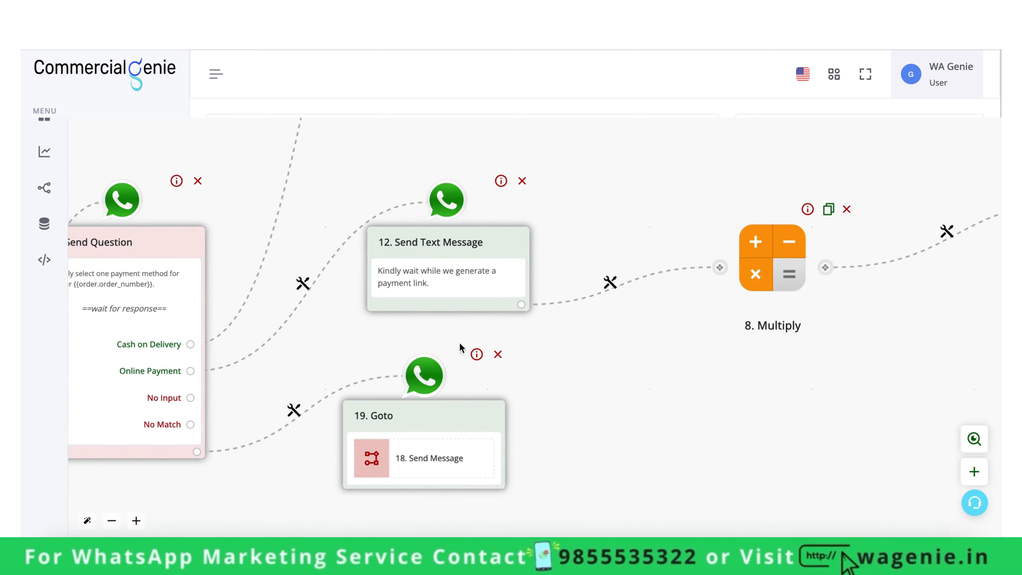
{"action": "left_click_drag", "start_coordinate": [842, 357], "coordinate": [520, 367]}
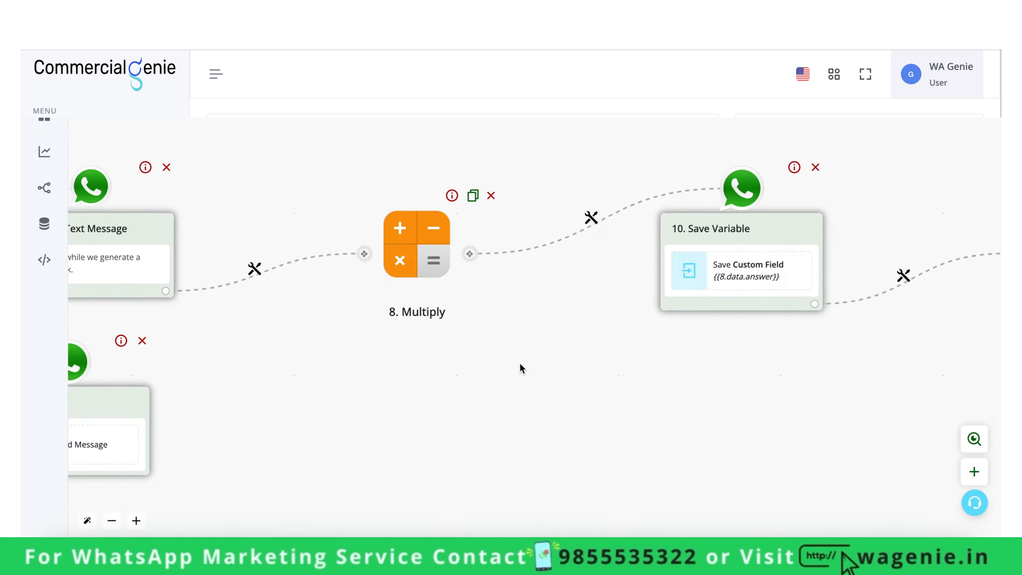
{"action": "left_click_drag", "start_coordinate": [638, 404], "coordinate": [378, 387]}
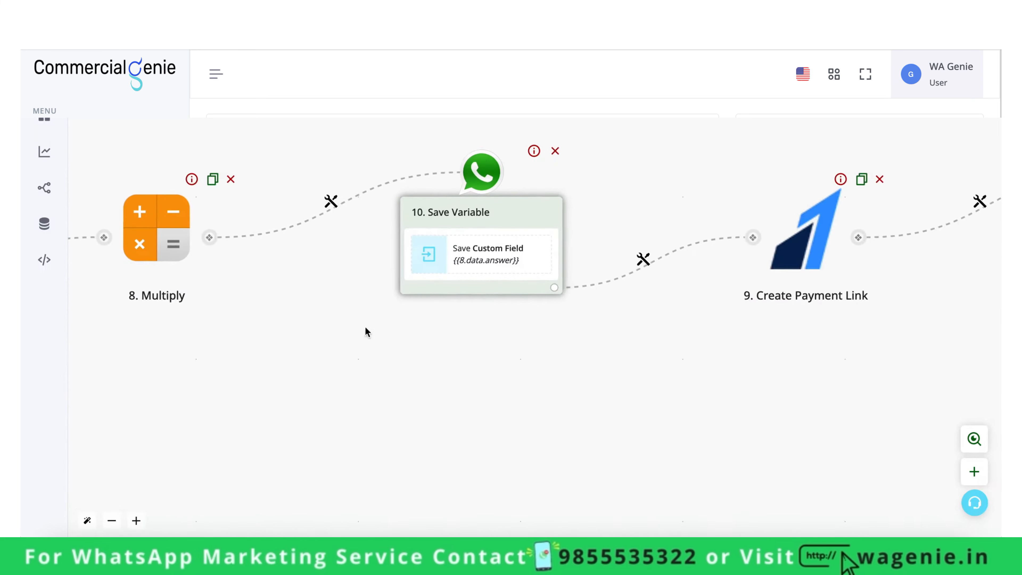
{"action": "left_click_drag", "start_coordinate": [710, 398], "coordinate": [347, 390]}
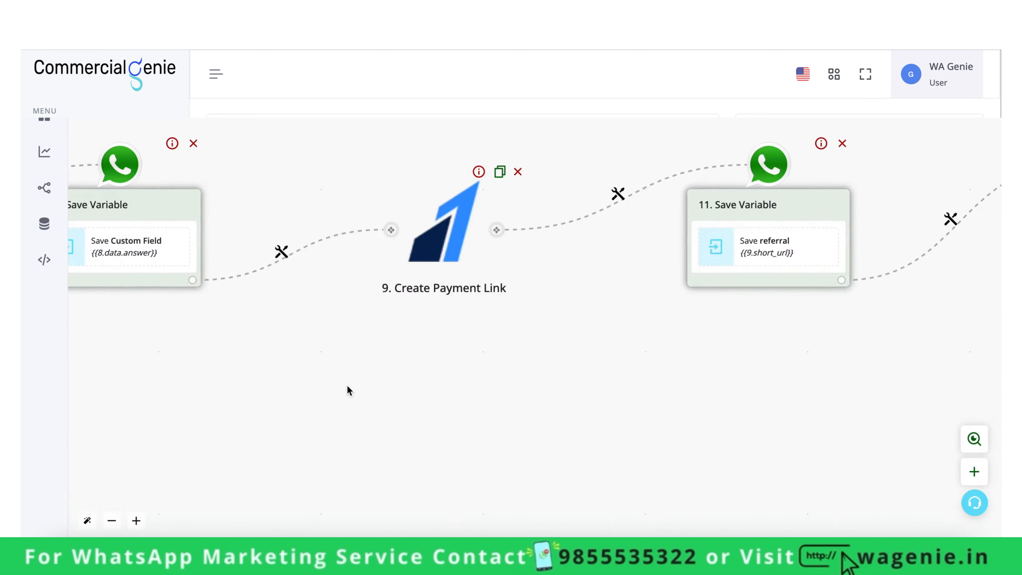
{"action": "left_click_drag", "start_coordinate": [676, 374], "coordinate": [283, 376]}
{"action": "left_click_drag", "start_coordinate": [655, 361], "coordinate": [401, 365]}
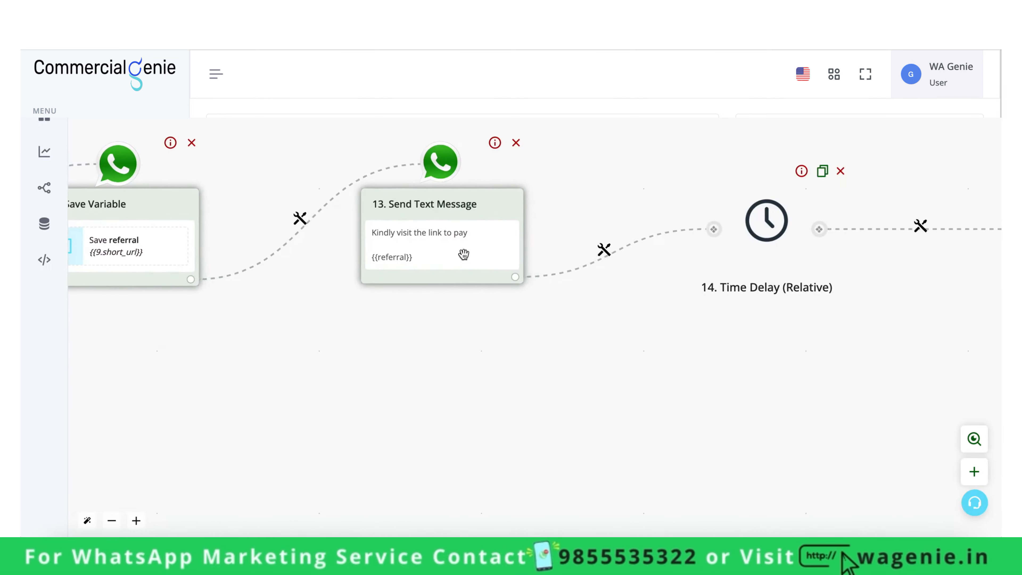
Step: Examine how the time delay and basic router after the payment link lead to the payment-received and payment-failed messages
{"action": "scroll", "coordinate": [463, 257], "scroll_direction": "down", "scroll_amount": 5}
{"action": "left_click_drag", "start_coordinate": [725, 351], "coordinate": [415, 370]}
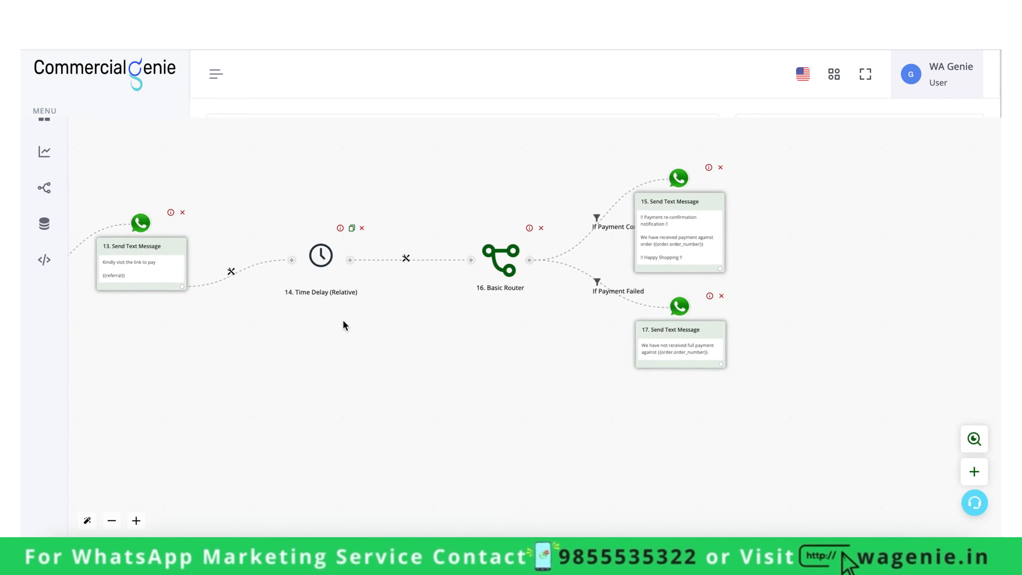
{"action": "left_click_drag", "start_coordinate": [518, 349], "coordinate": [454, 348]}
{"action": "scroll", "coordinate": [584, 269], "scroll_direction": "up", "scroll_amount": 5}
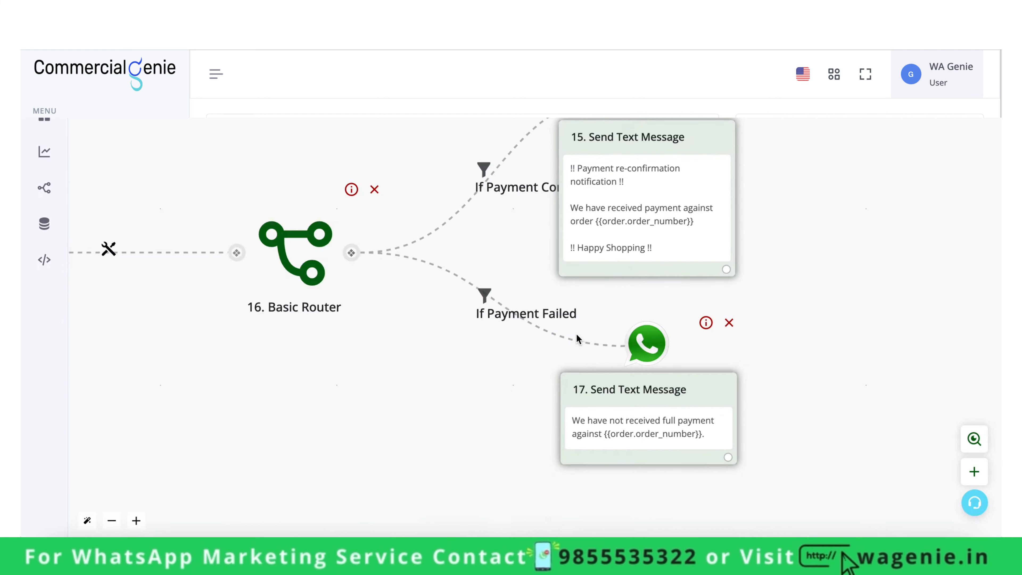
{"action": "left_click_drag", "start_coordinate": [467, 356], "coordinate": [611, 356]}
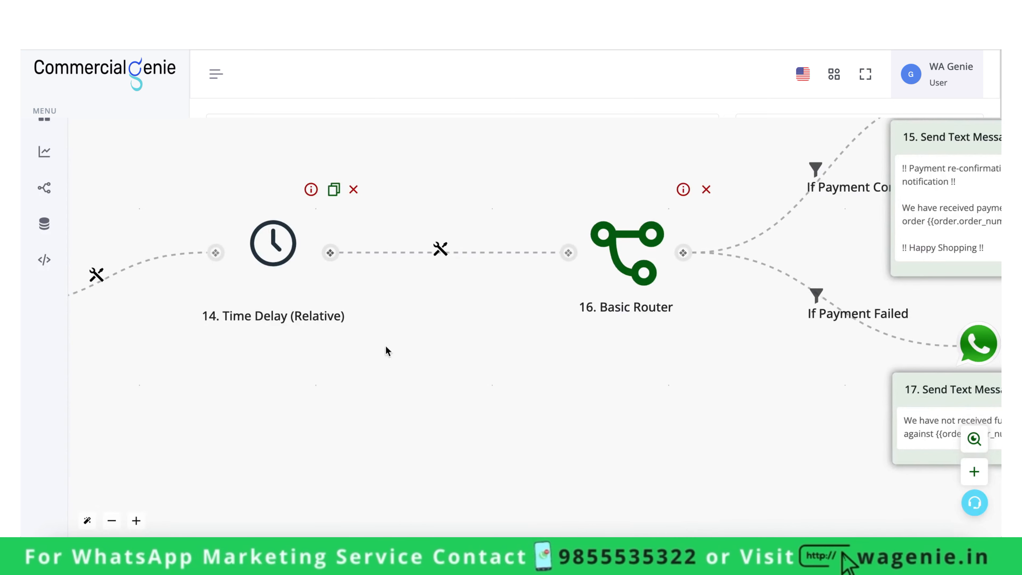
{"action": "left_click_drag", "start_coordinate": [466, 424], "coordinate": [56, 398]}
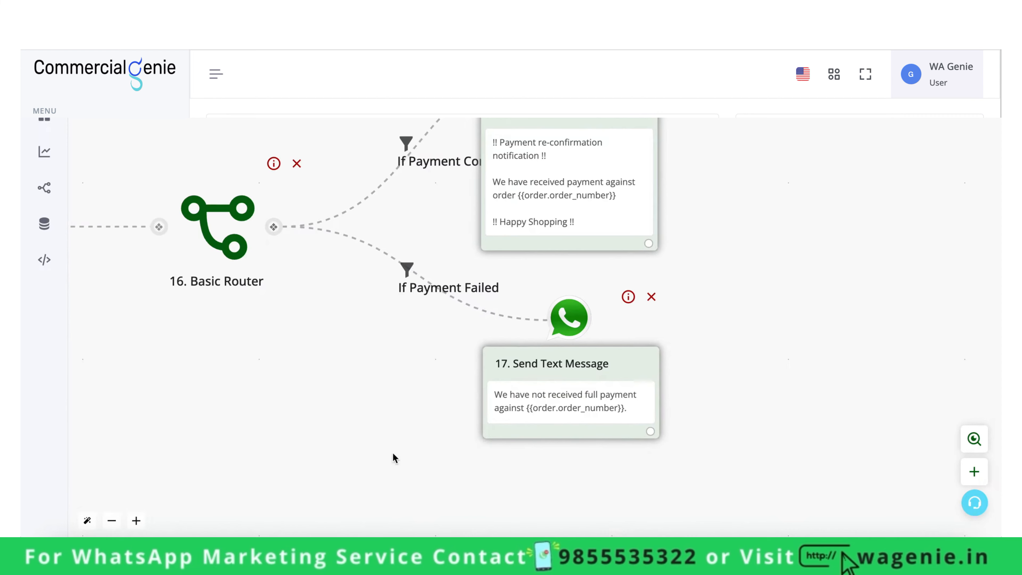
Step: Trace the Ecom Bot flow back from the router through the payment link and Cash on Delivery branches to the new-order trigger
{"action": "scroll", "coordinate": [392, 453], "scroll_direction": "down", "scroll_amount": 5}
{"action": "left_click_drag", "start_coordinate": [507, 443], "coordinate": [767, 443]}
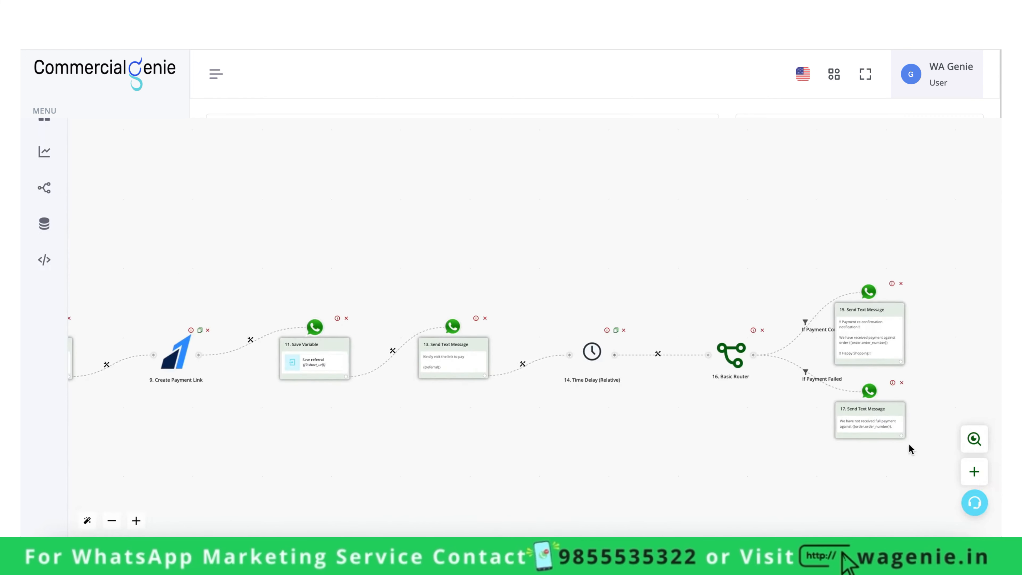
{"action": "left_click_drag", "start_coordinate": [678, 418], "coordinate": [1006, 439]}
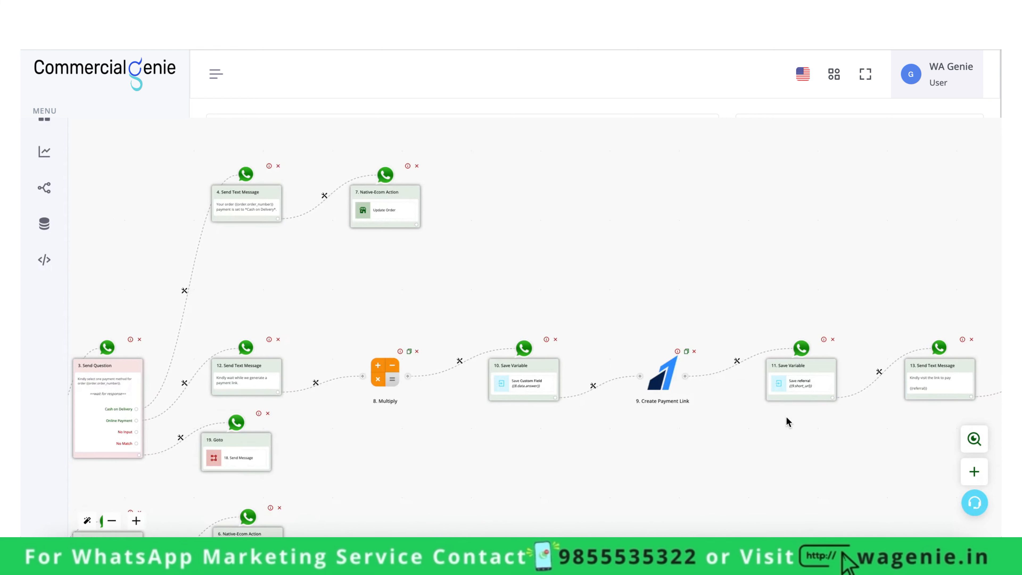
{"action": "left_click_drag", "start_coordinate": [662, 414], "coordinate": [603, 382]}
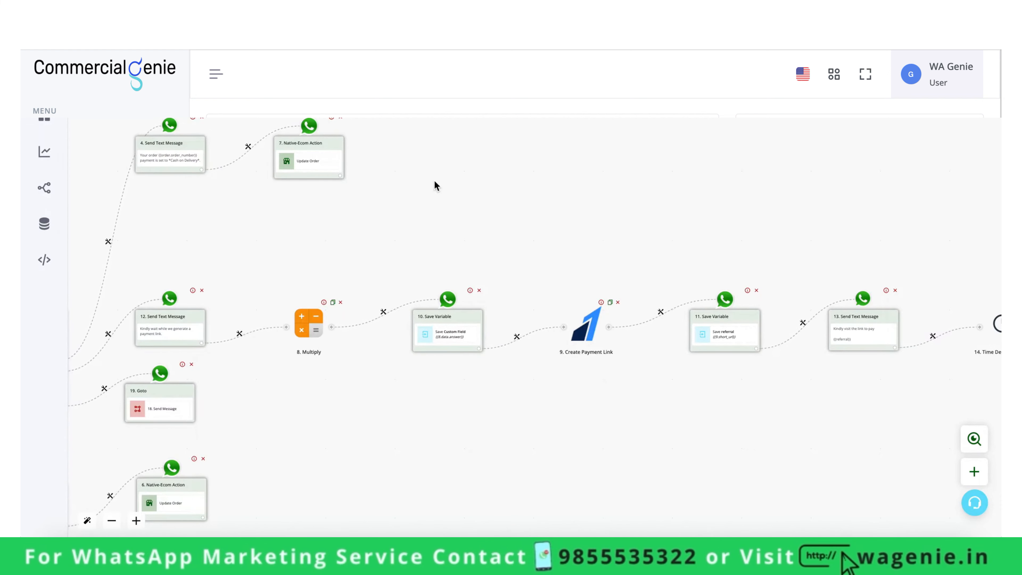
{"action": "left_click_drag", "start_coordinate": [415, 216], "coordinate": [777, 184]}
{"action": "left_click_drag", "start_coordinate": [146, 253], "coordinate": [258, 174]}
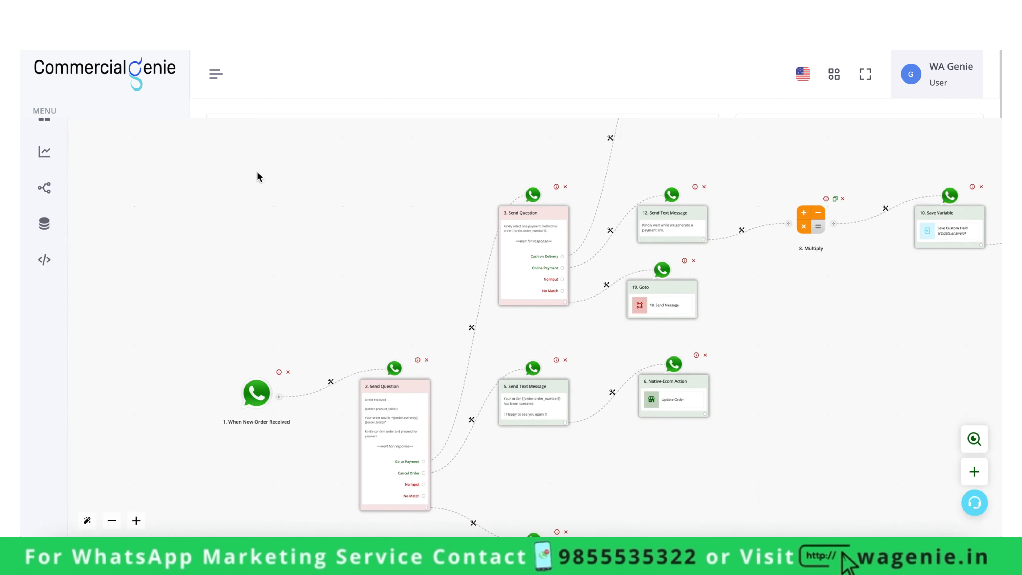
Step: Reopen the "new order" workflow and review its chain from the payment branches back to the new-order trigger
{"action": "mouse_move", "coordinate": [46, 178]}
{"action": "left_click", "coordinate": [69, 203]}
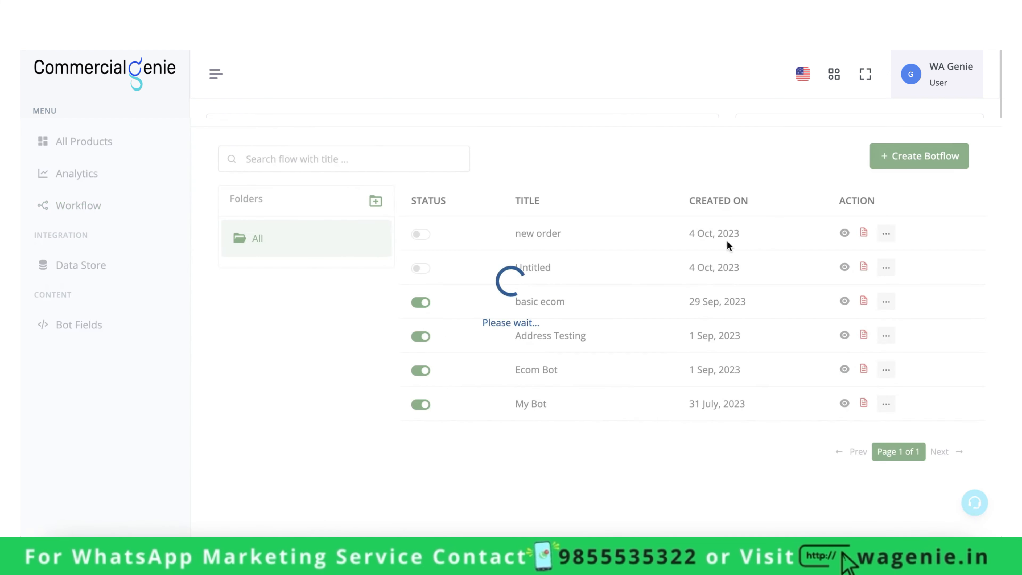
{"action": "left_click", "coordinate": [845, 233]}
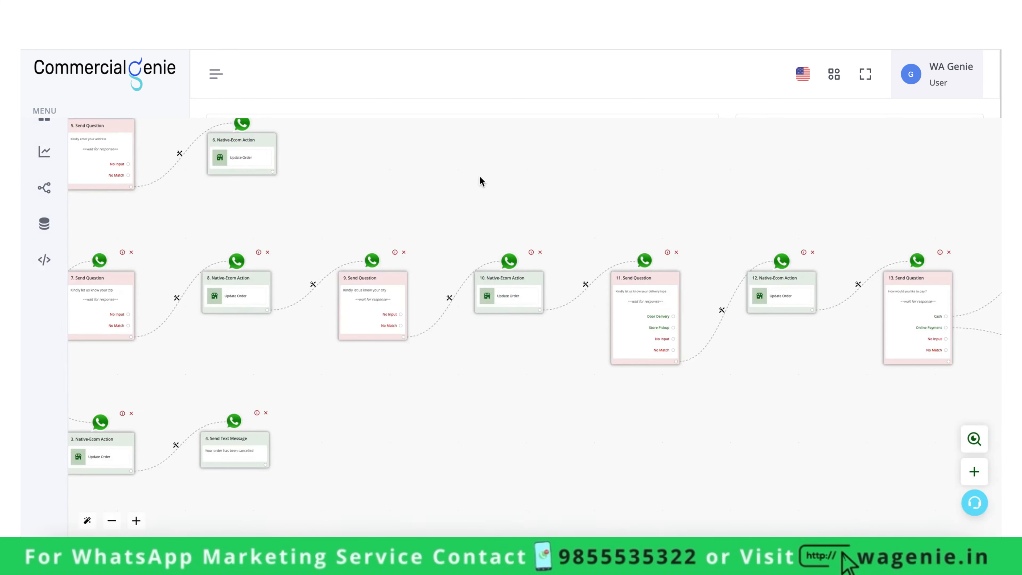
{"action": "left_click_drag", "start_coordinate": [479, 178], "coordinate": [182, 183]}
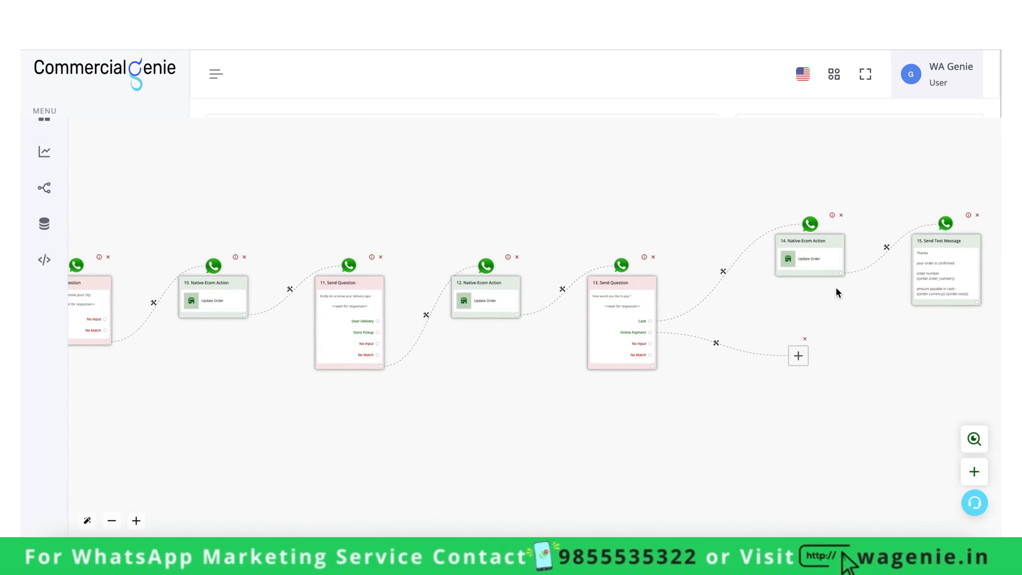
{"action": "left_click_drag", "start_coordinate": [733, 381], "coordinate": [986, 385]}
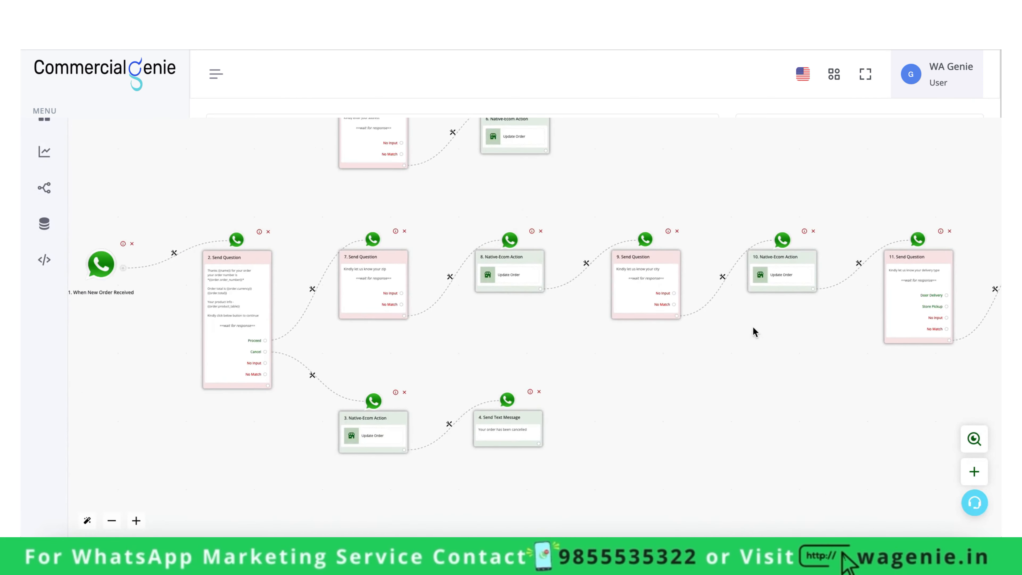